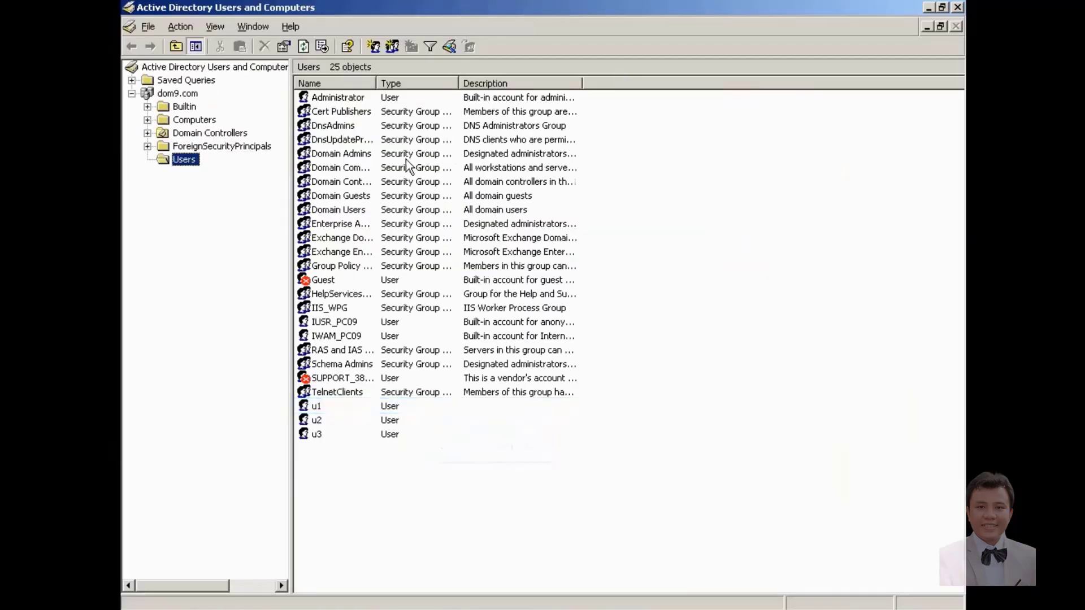
Step: Set the Office field in user u1's properties to HCM and save the change
click(339, 406)
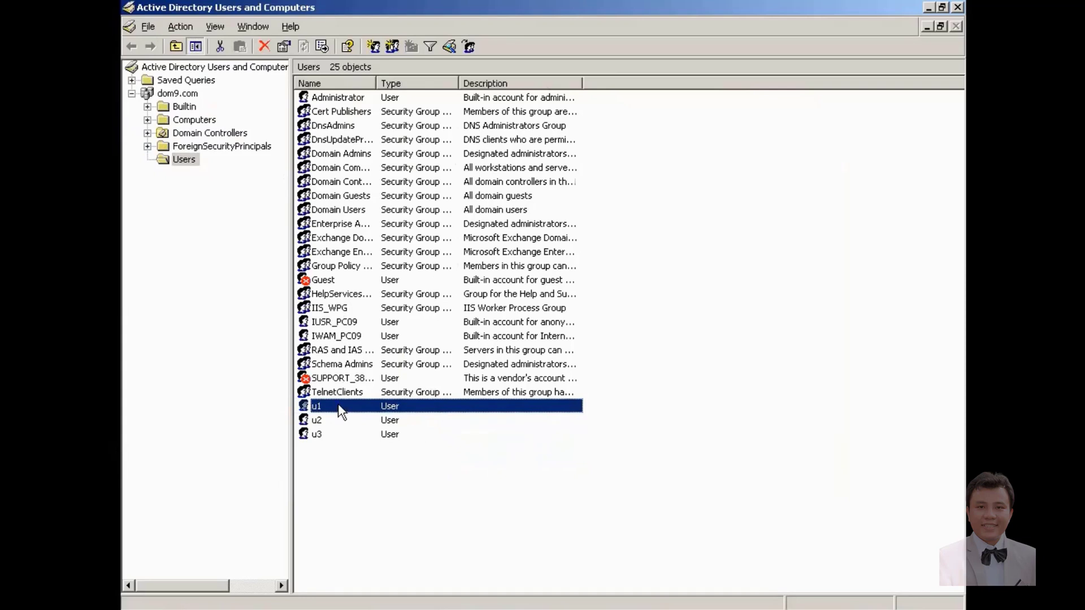
right_click(338, 404)
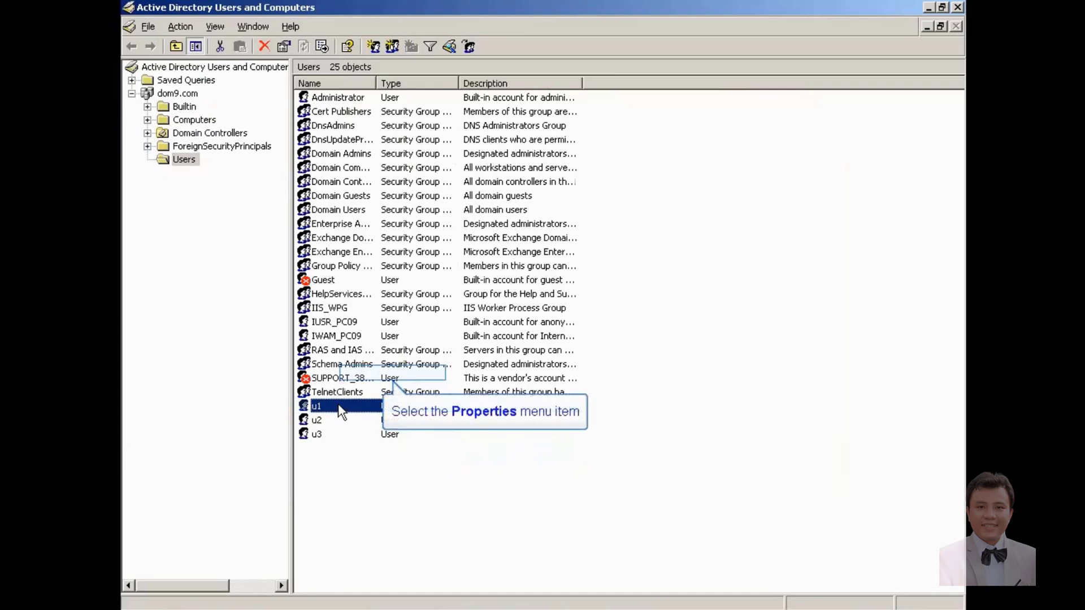
click(366, 383)
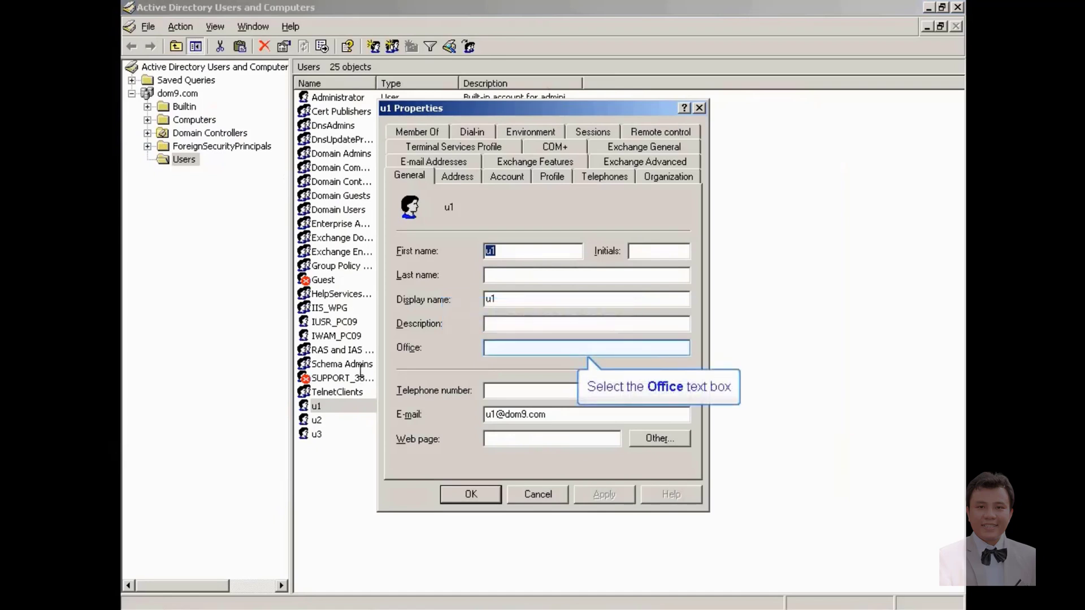
click(544, 348)
text(HCM)
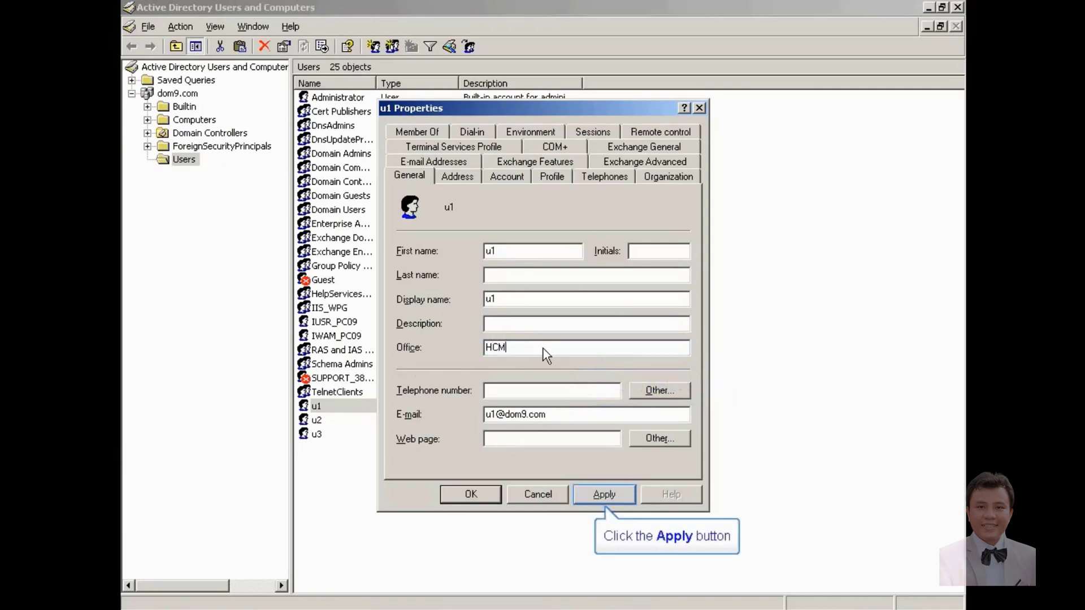
click(588, 496)
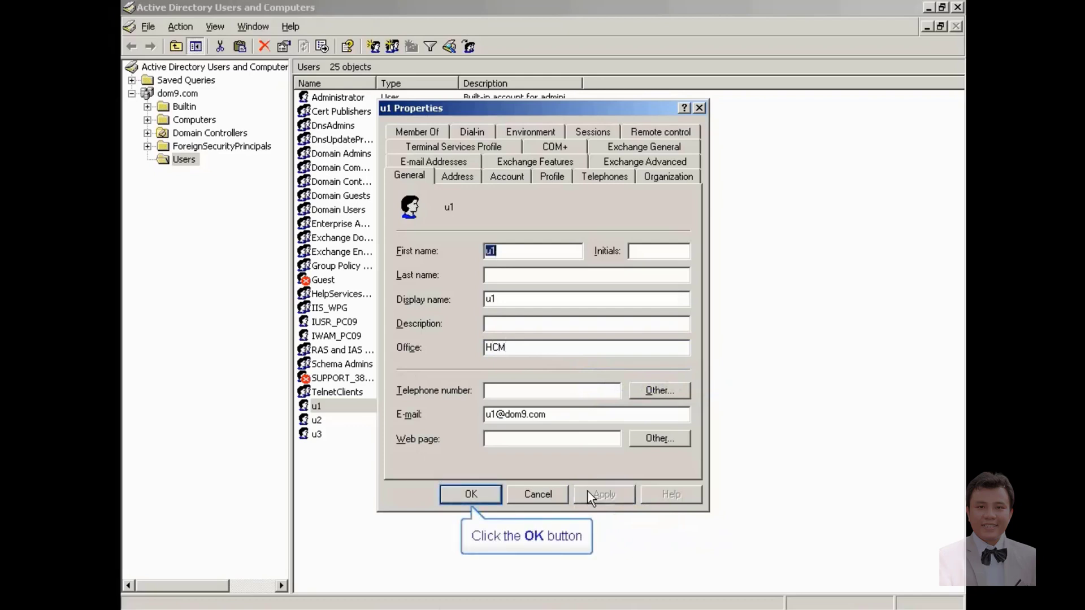
click(476, 491)
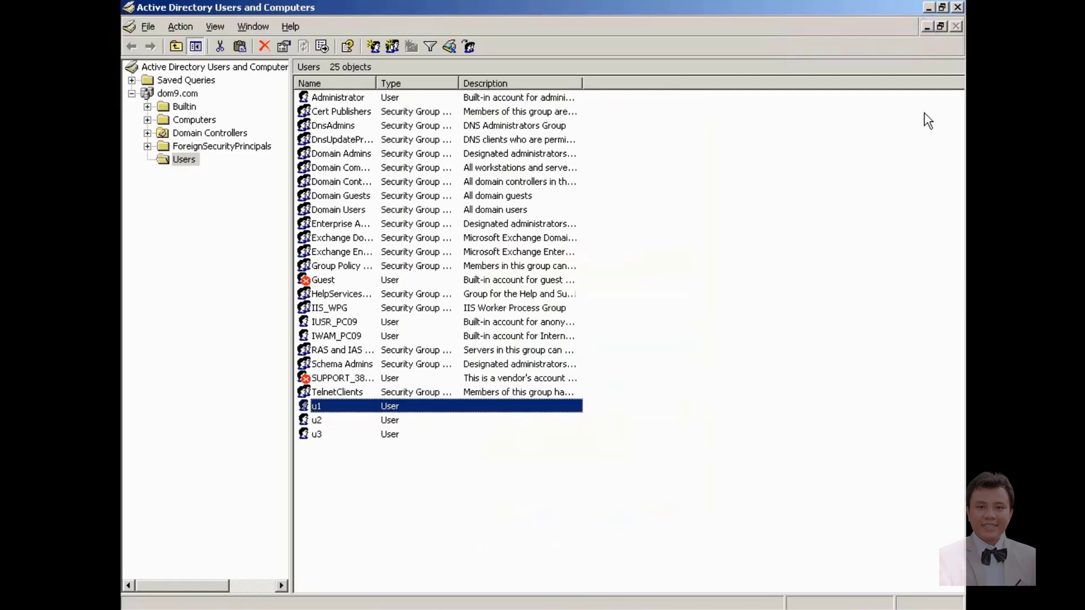
Step: Launch Exchange System Manager from the desktop, expand Recipients, and maximize the window
click(929, 7)
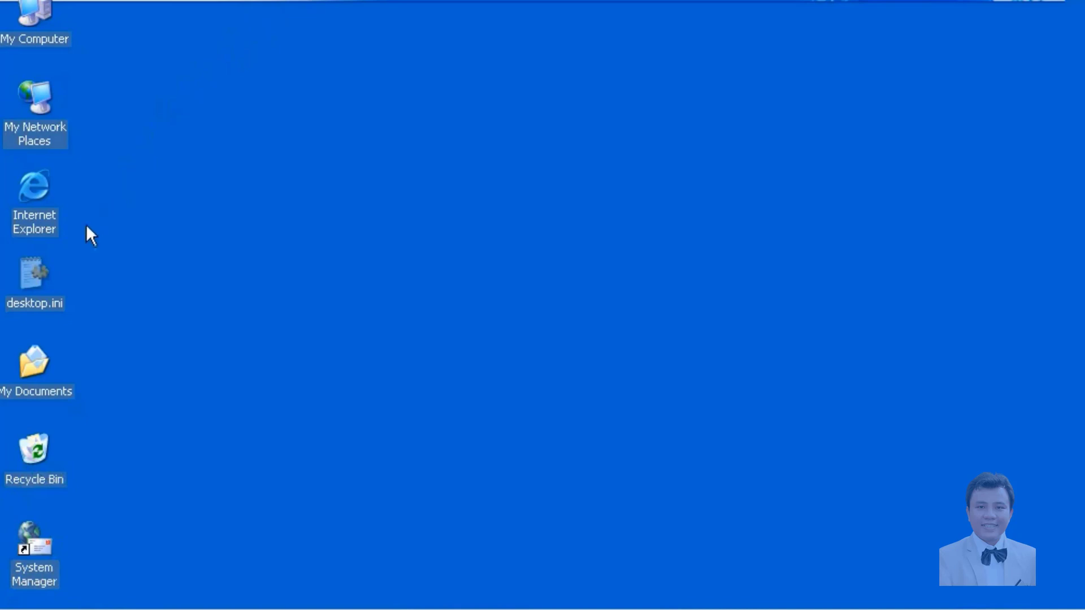
double_click(23, 537)
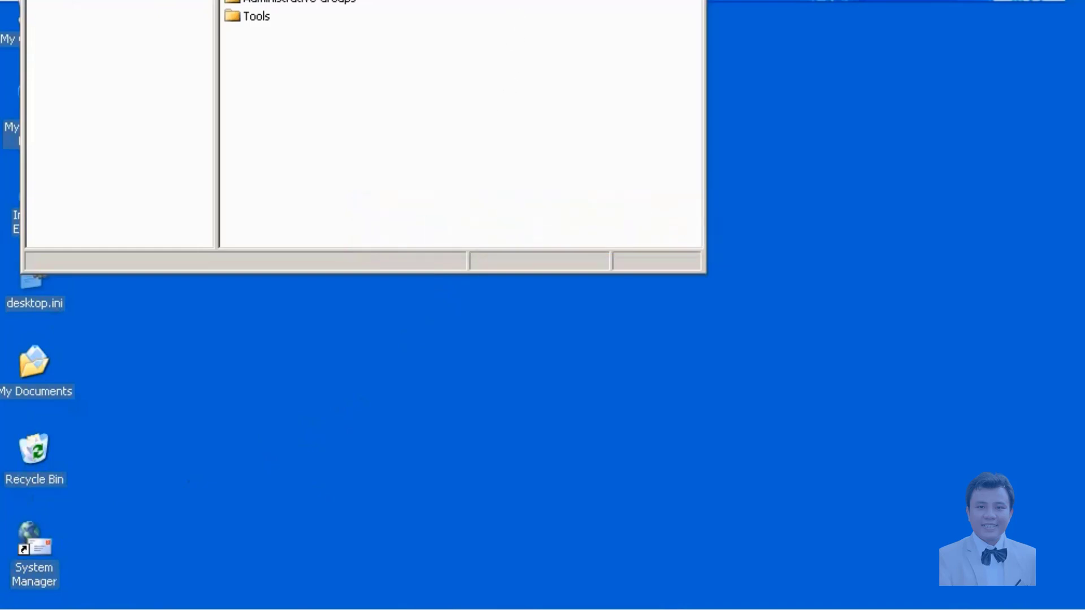
drag(362, 0, 561, 0)
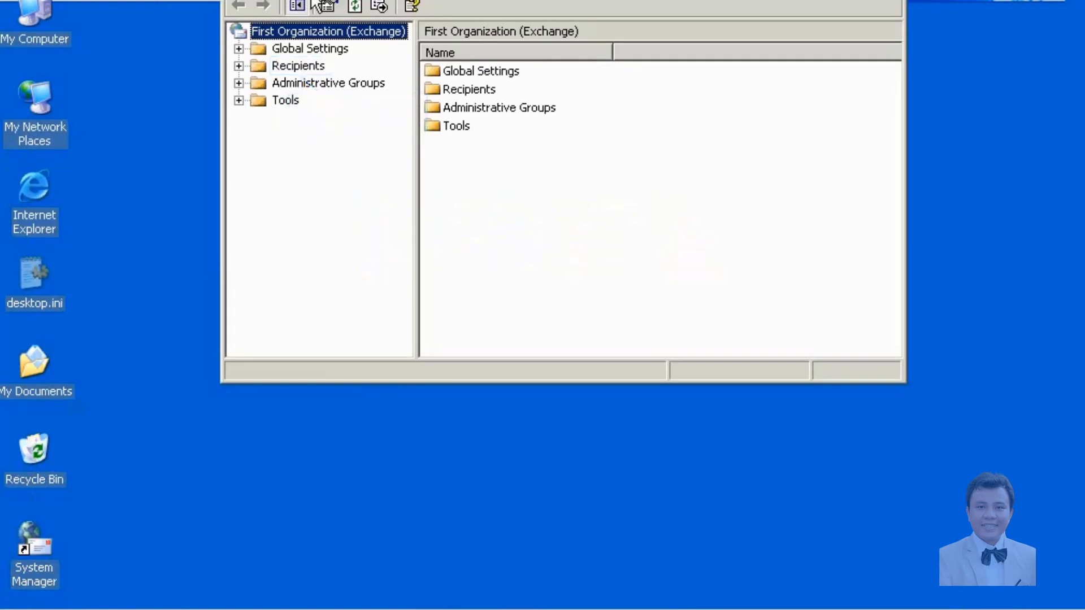
click(238, 66)
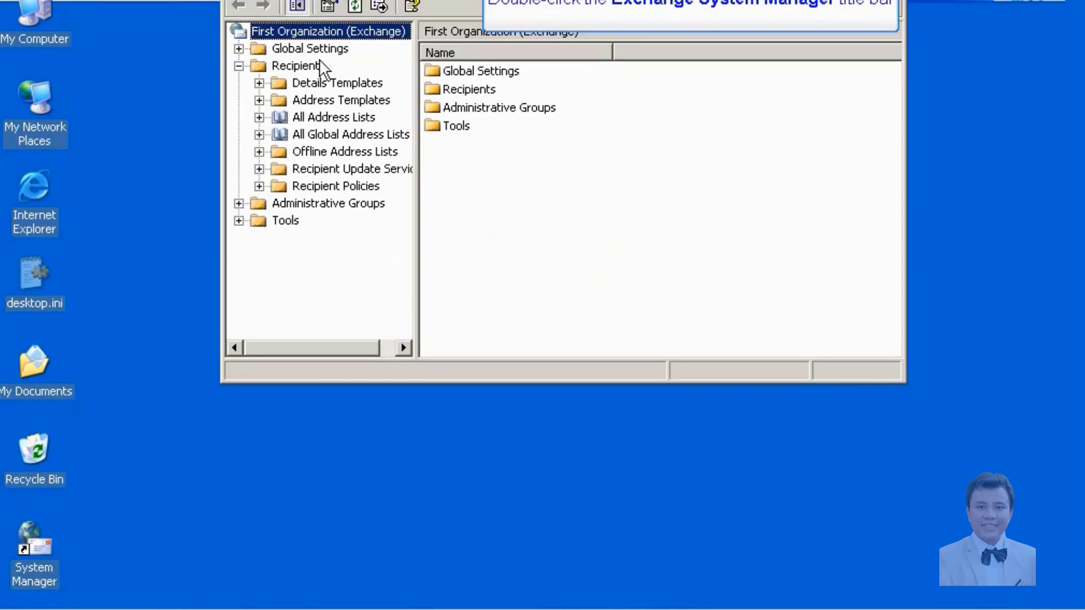
double_click(475, 1)
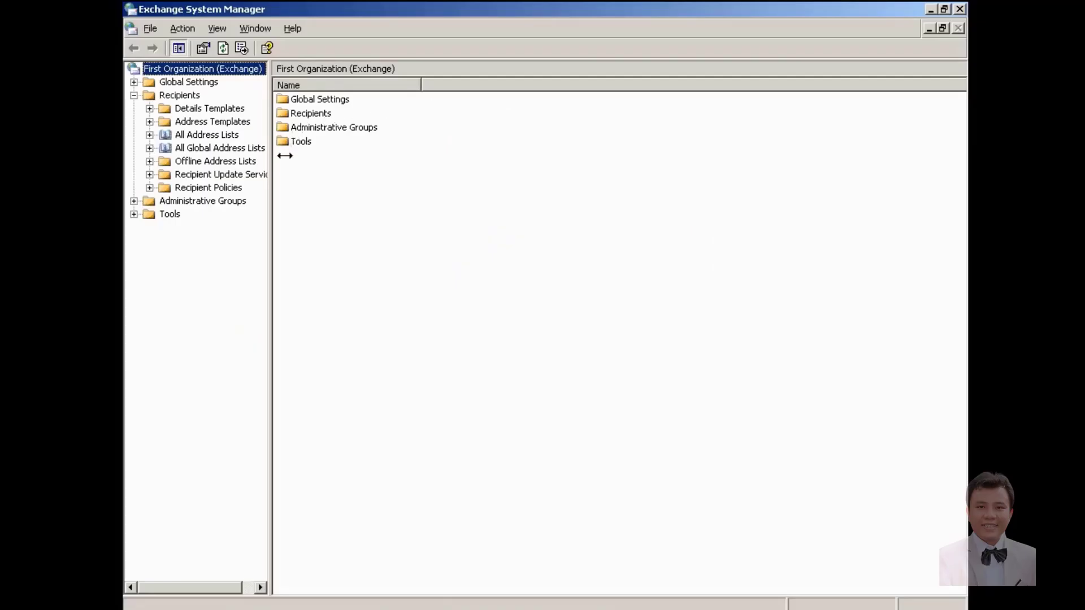
Step: Create a new Recipient Policy with the E-Mail Addresses property page selected
drag(285, 156, 334, 156)
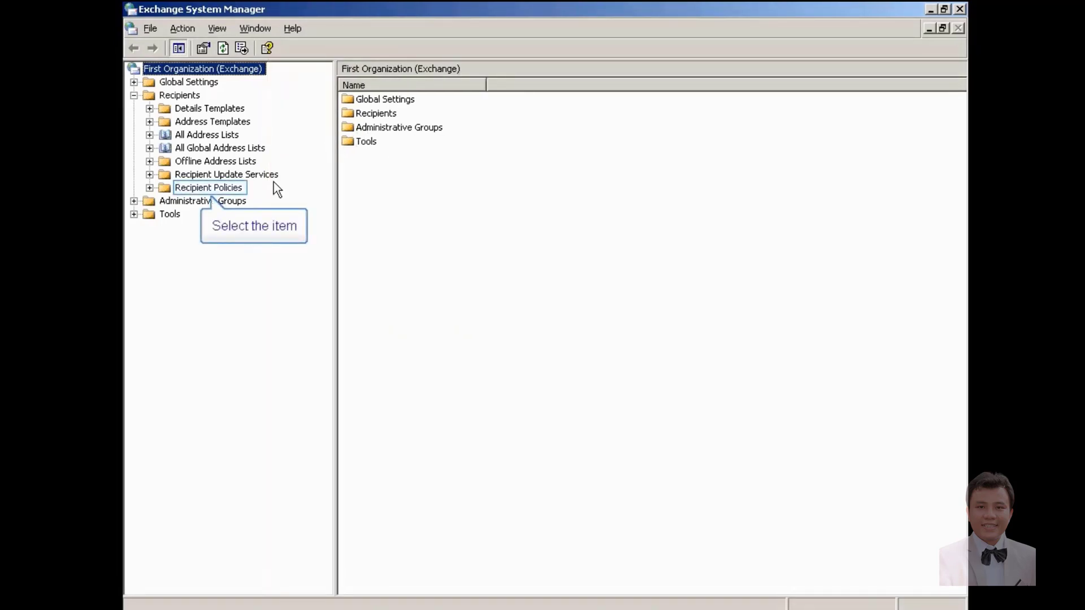
click(218, 188)
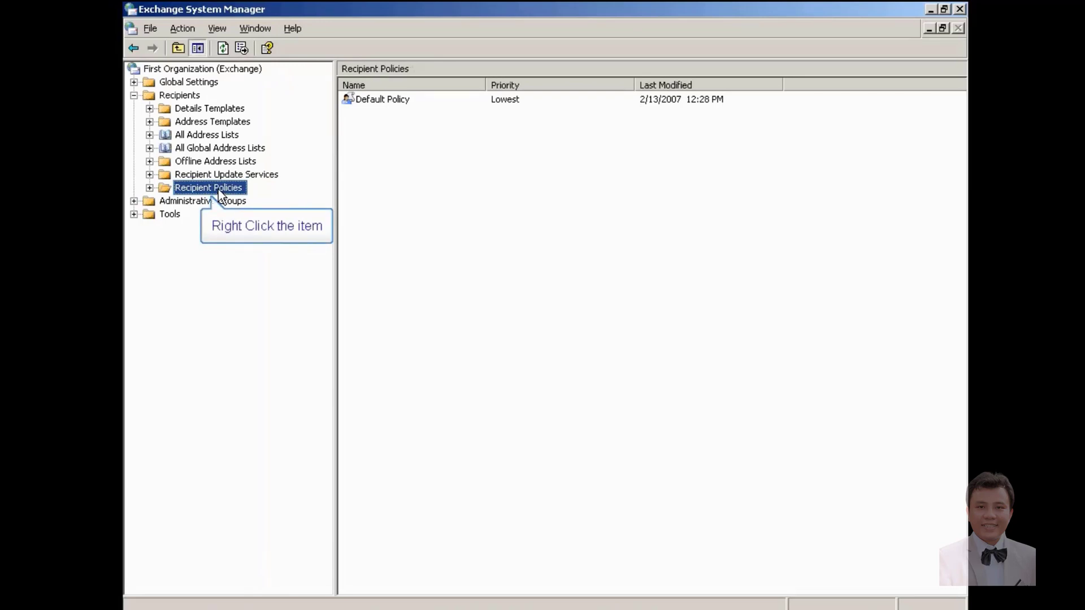
right_click(219, 195)
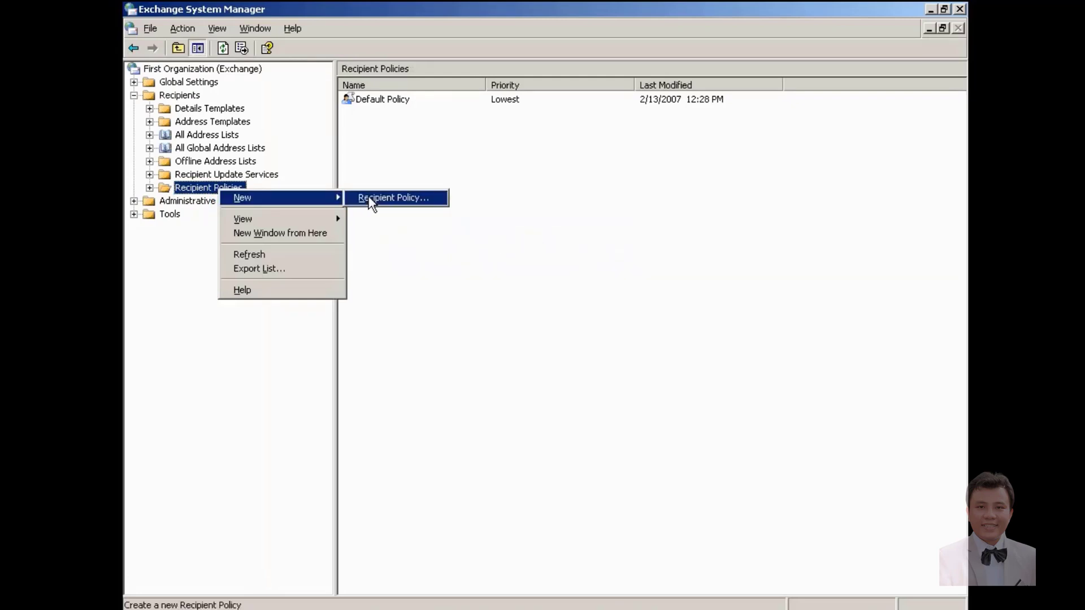
click(369, 197)
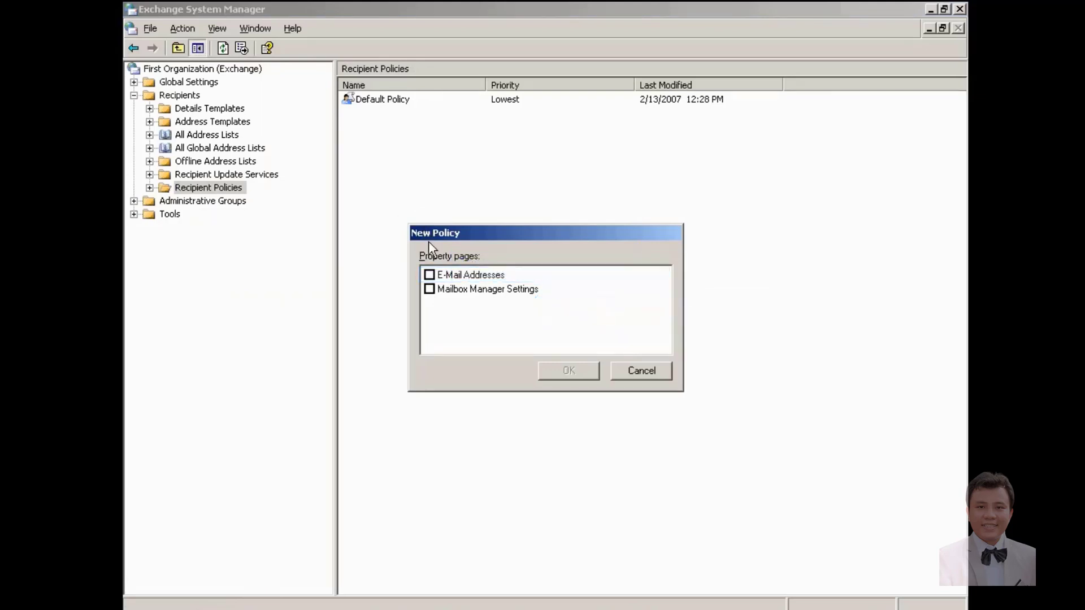
click(431, 275)
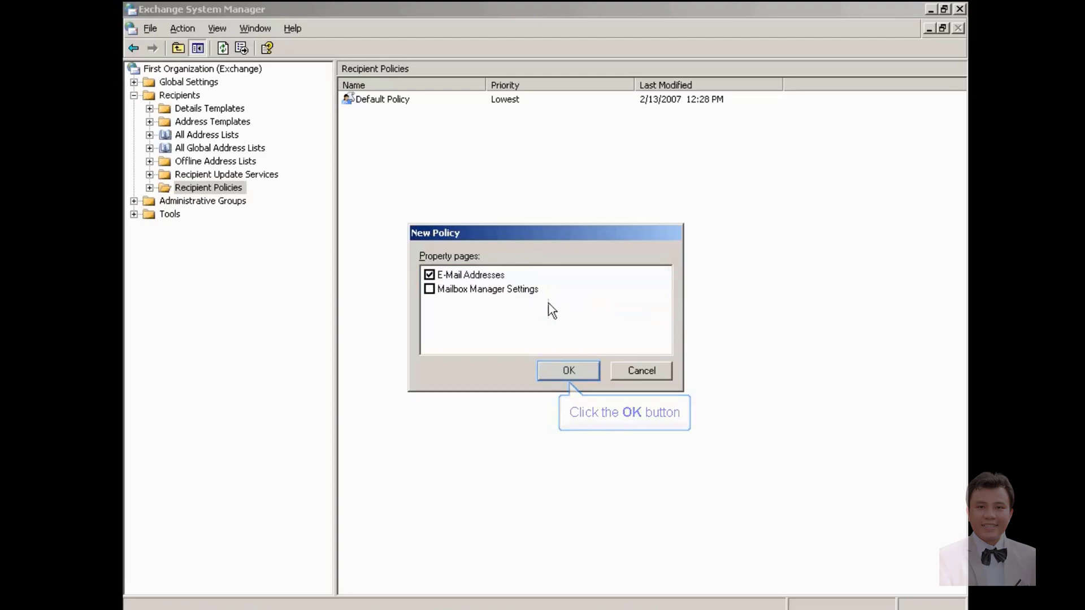
click(576, 368)
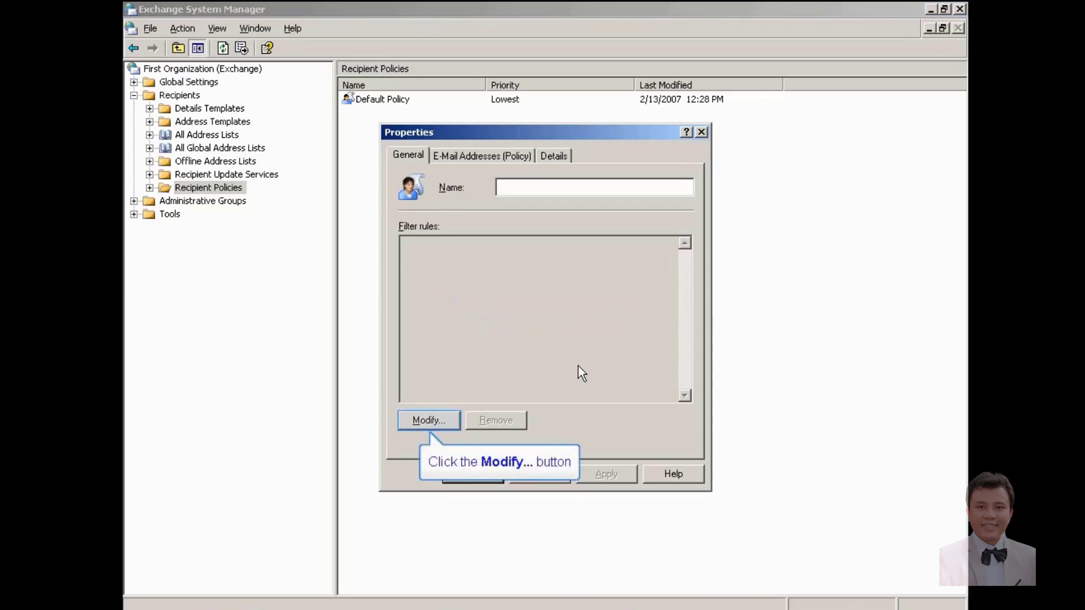
Step: Add an advanced filter rule on Office Location, Is (exactly) HCM, confirming it finds u1
click(434, 420)
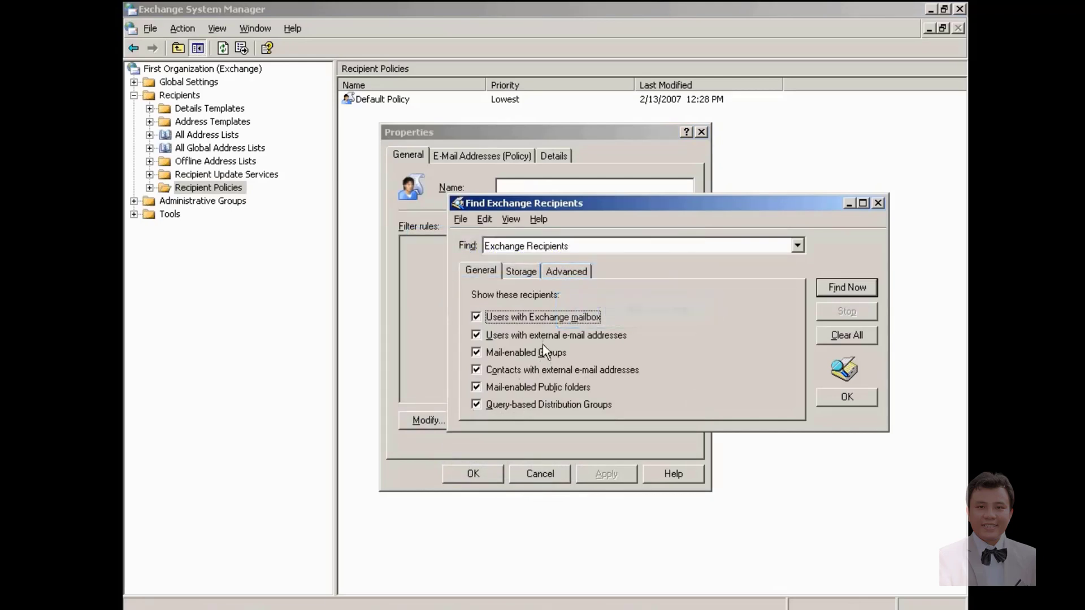
click(554, 270)
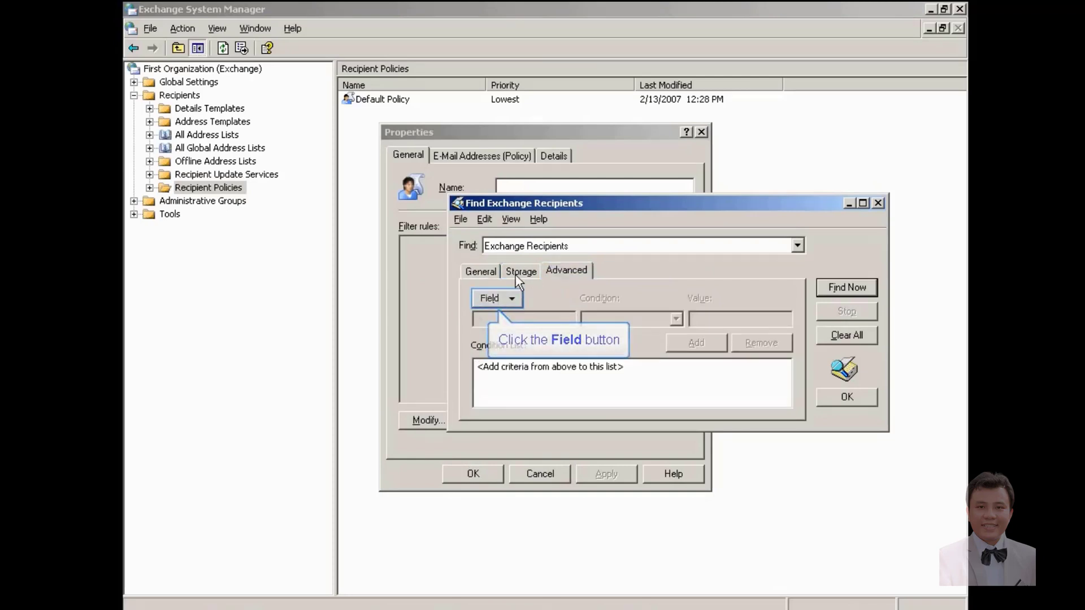
click(500, 297)
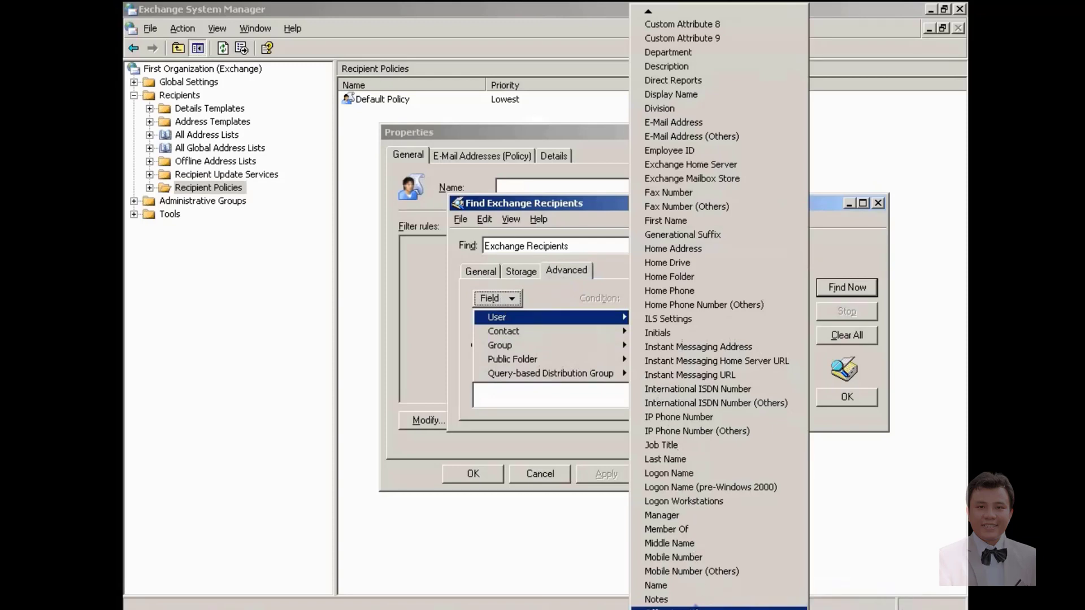
click(697, 608)
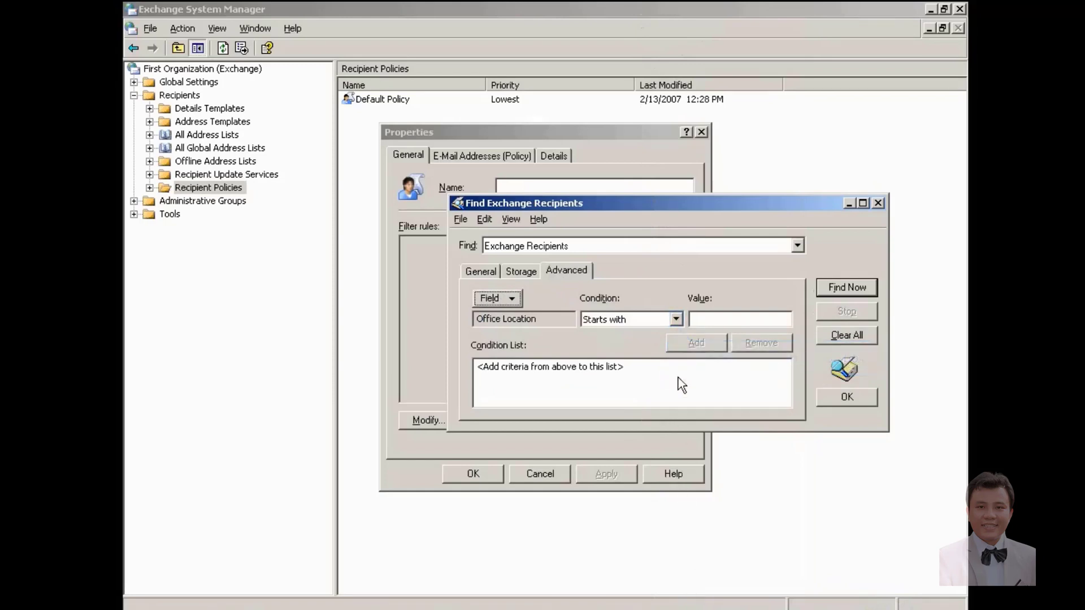
click(677, 318)
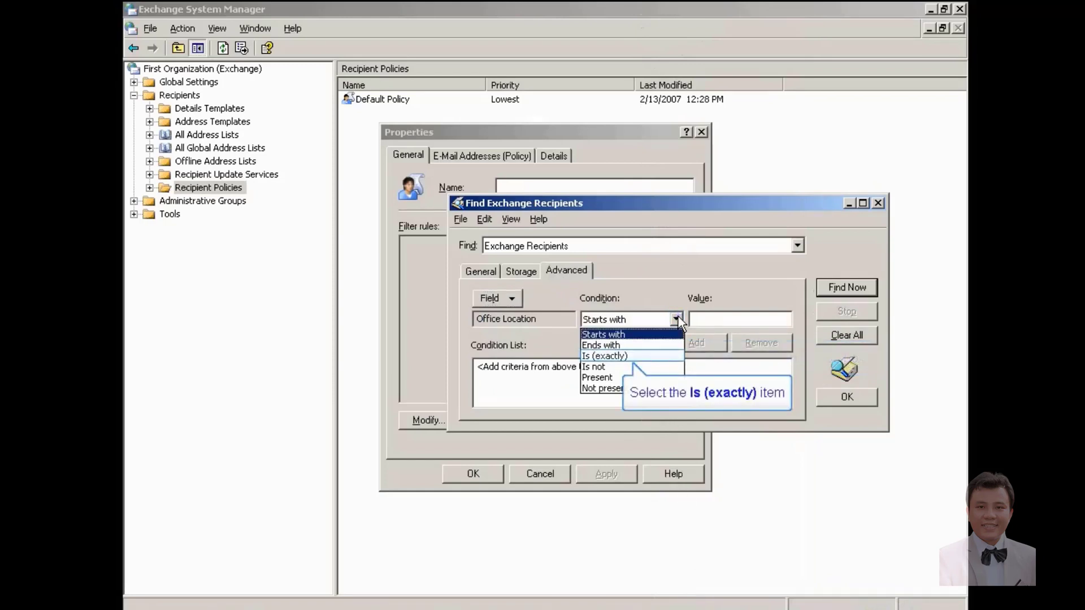
click(637, 355)
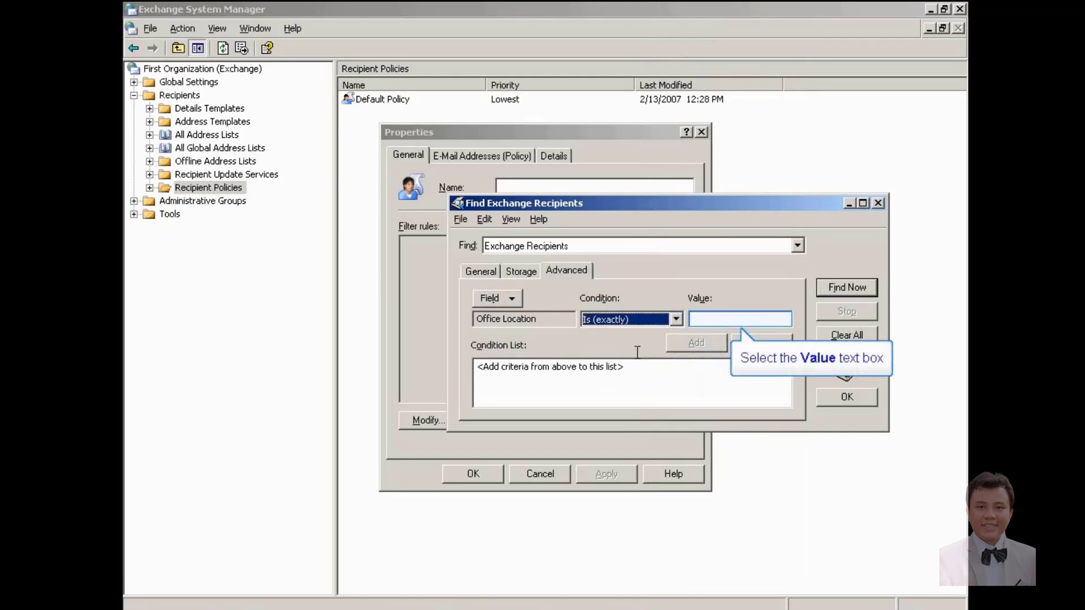
click(706, 318)
text(HCM)
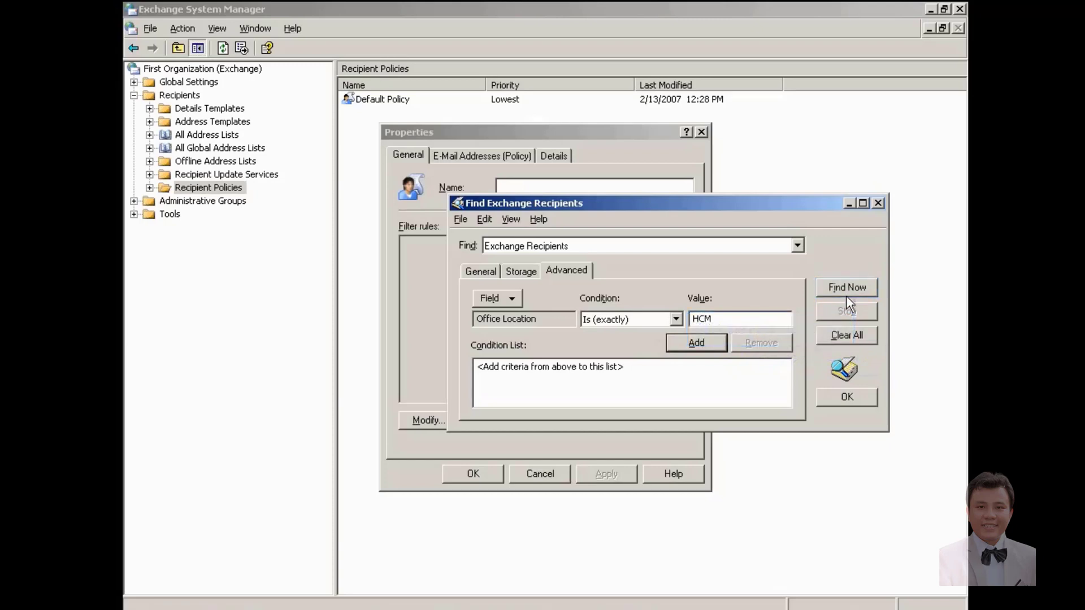
click(848, 290)
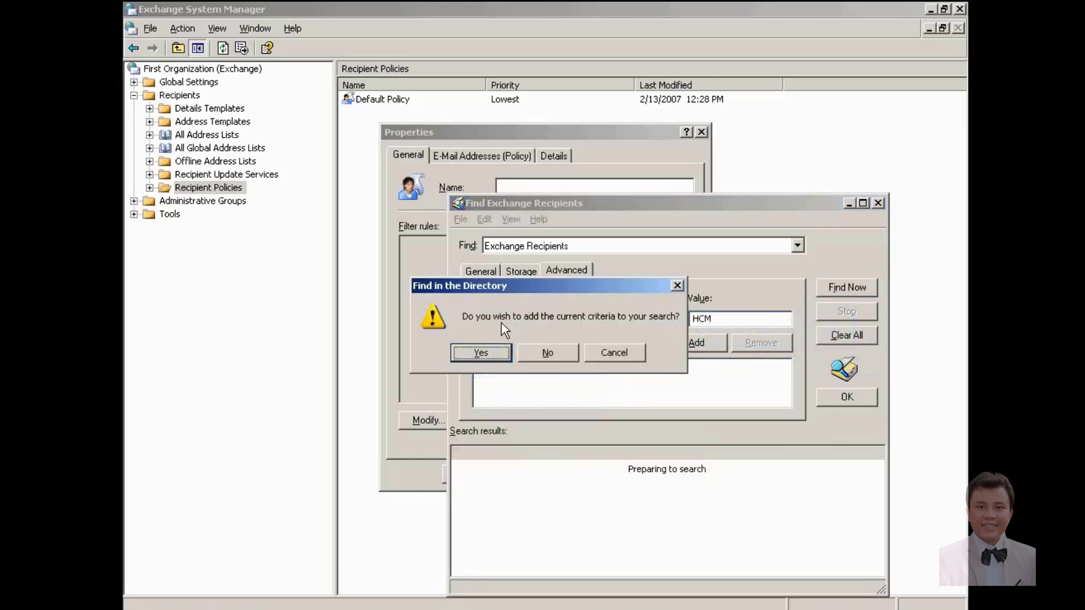
click(480, 351)
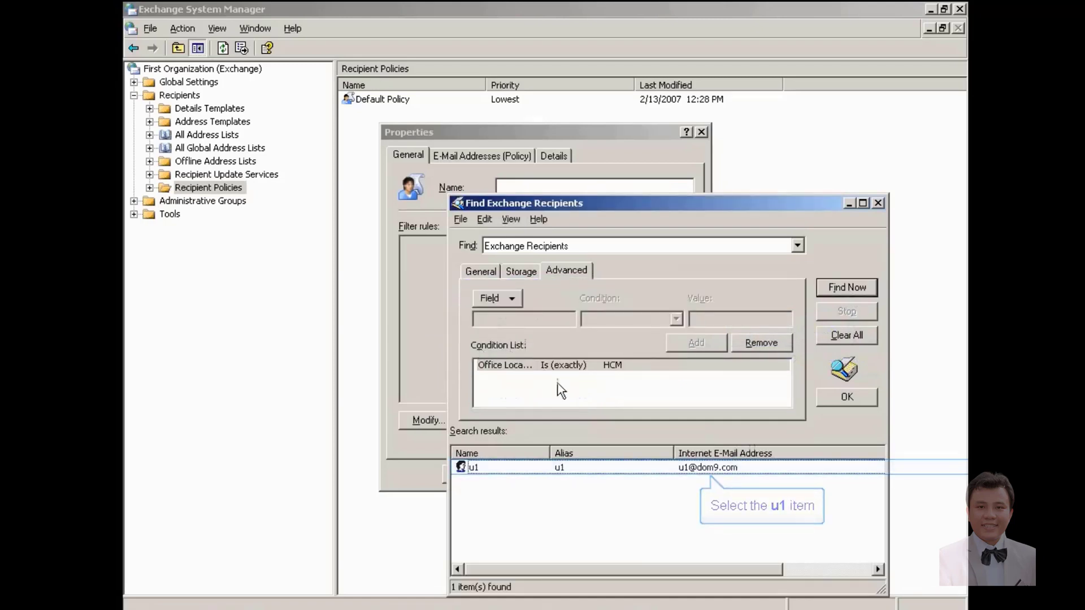
click(578, 467)
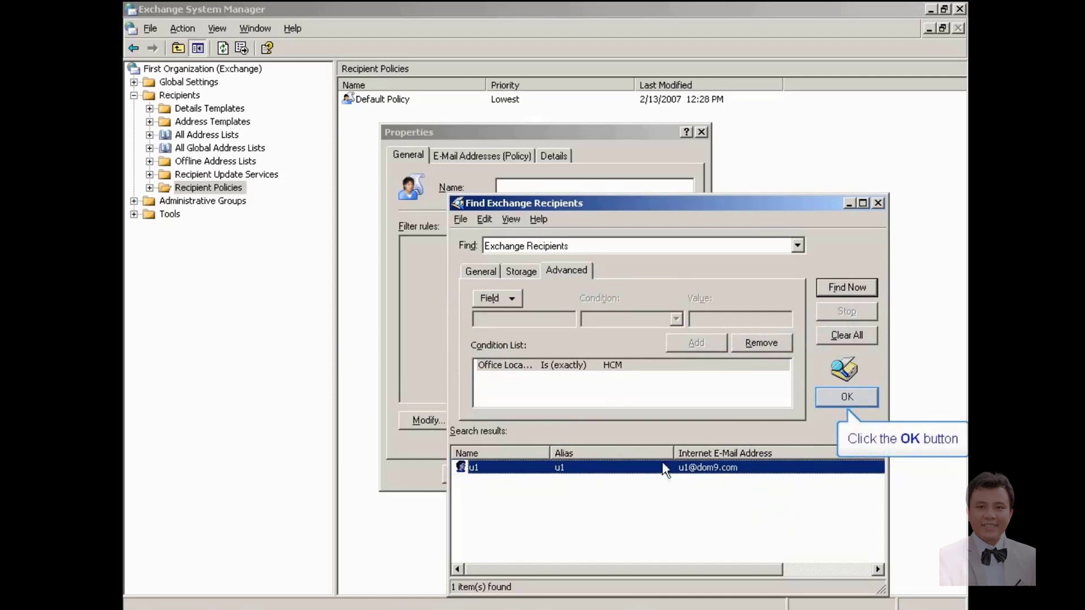
click(859, 397)
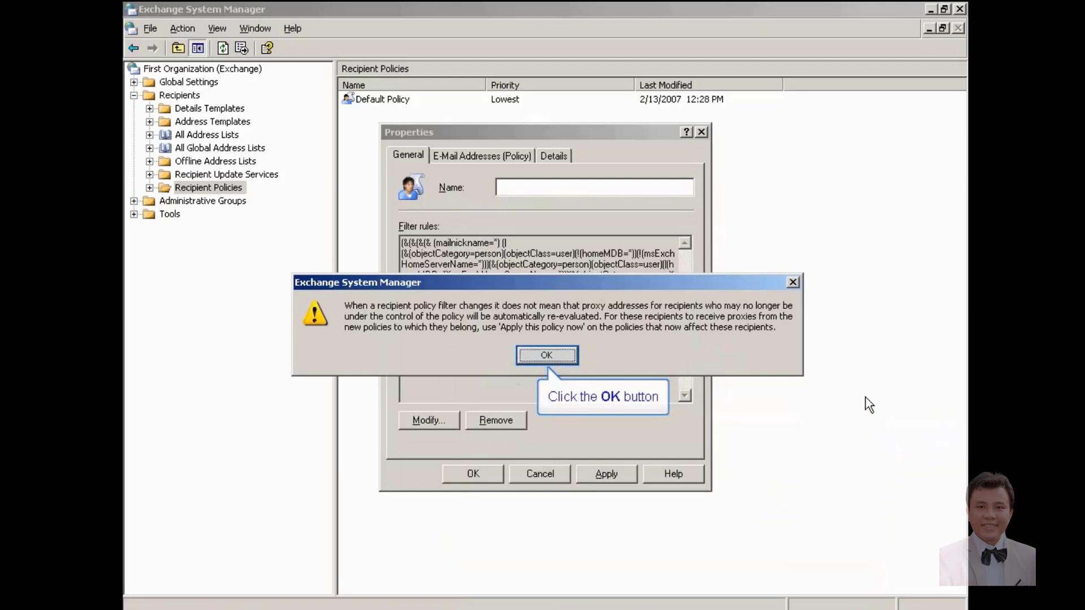
Step: Dismiss the filter and missing-name warnings, then name the policy 'e-mail policy' and apply
click(551, 355)
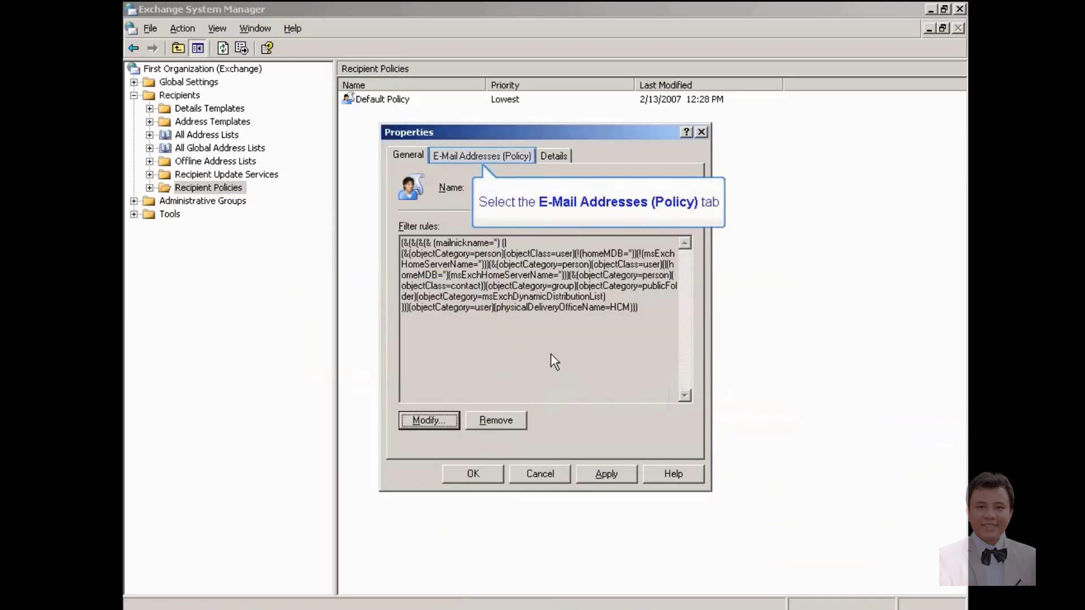
click(517, 156)
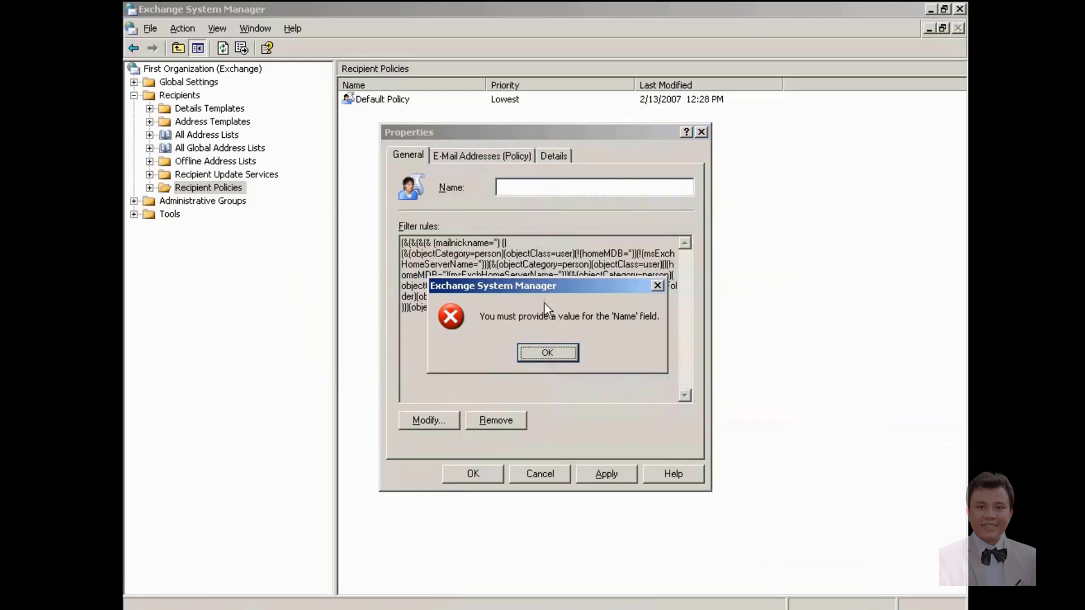
click(546, 352)
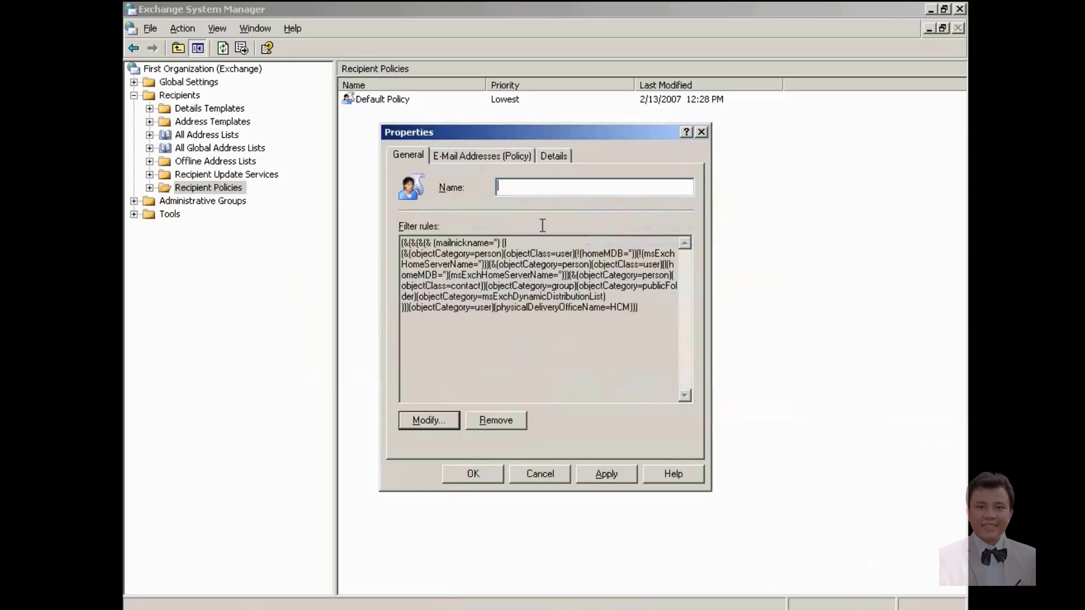
click(543, 187)
text(e-mail policy)
click(615, 472)
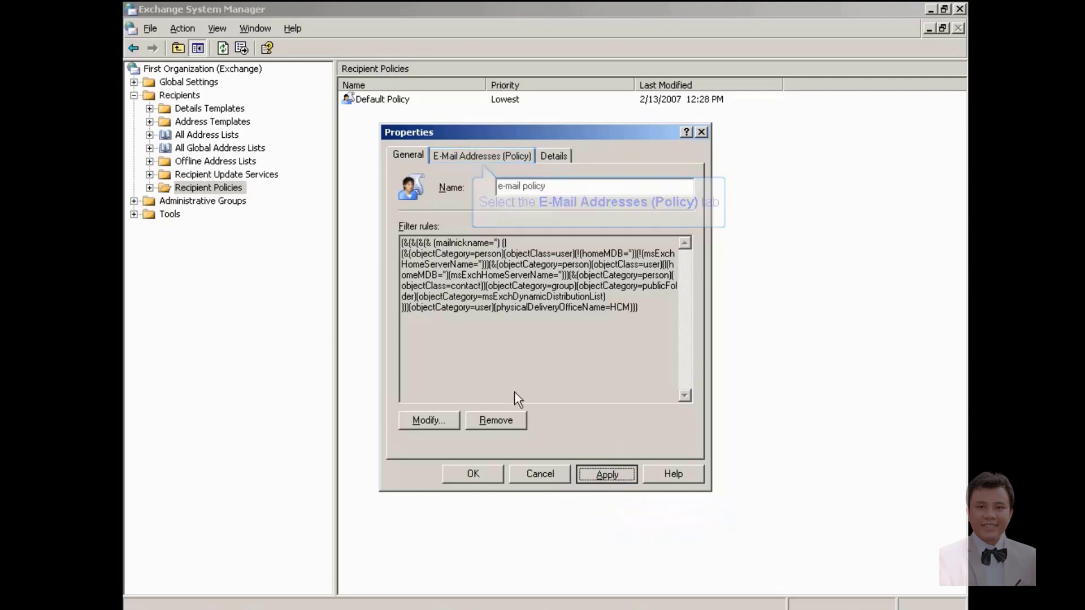
click(482, 157)
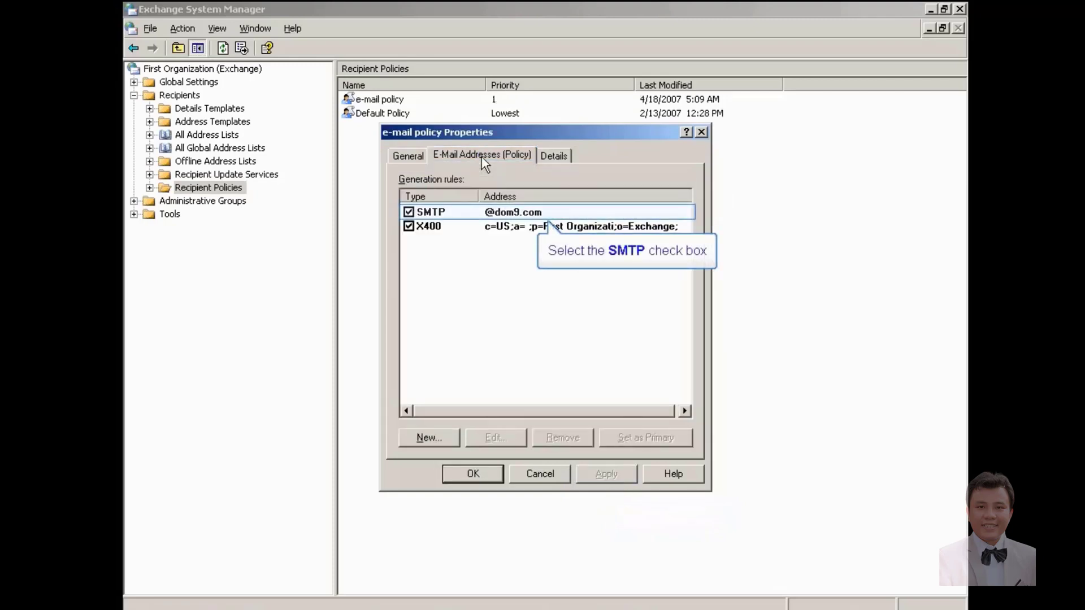
click(440, 215)
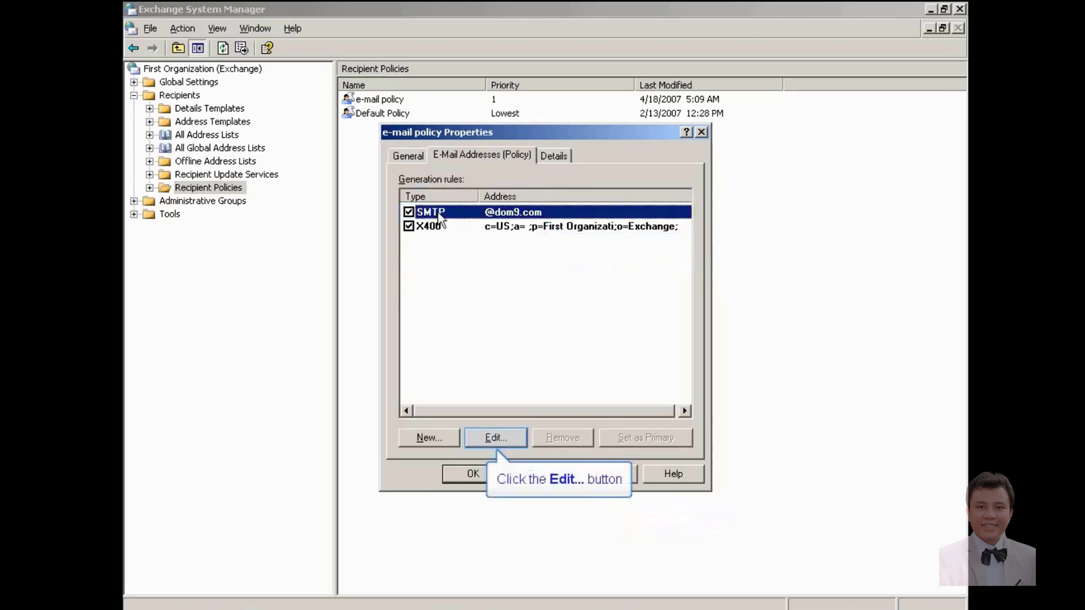
click(494, 437)
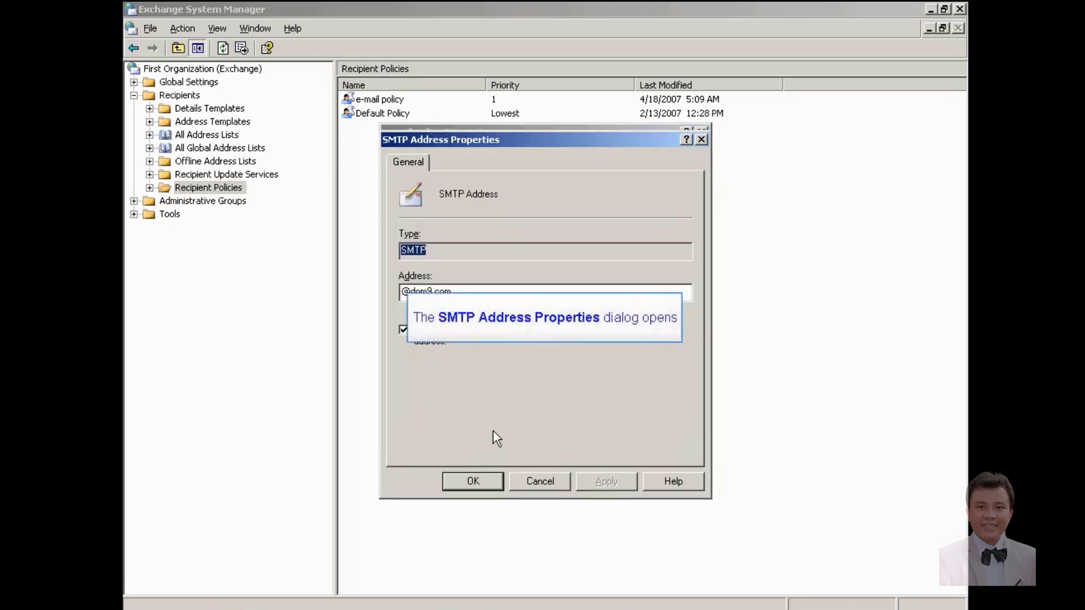
key(Tab)
text(@hcm)
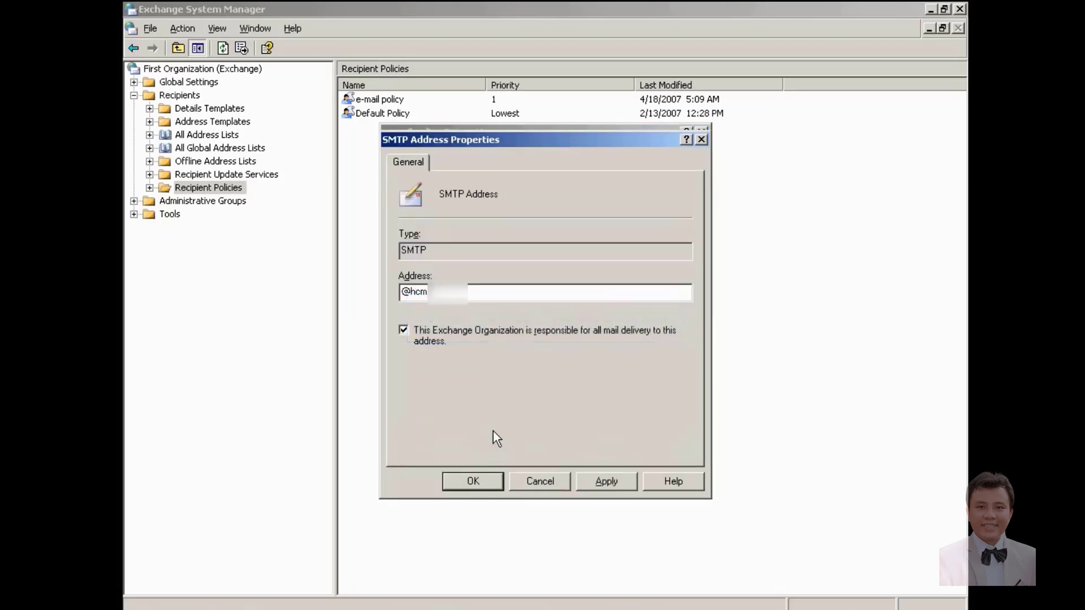
text(city.com)
text(com)
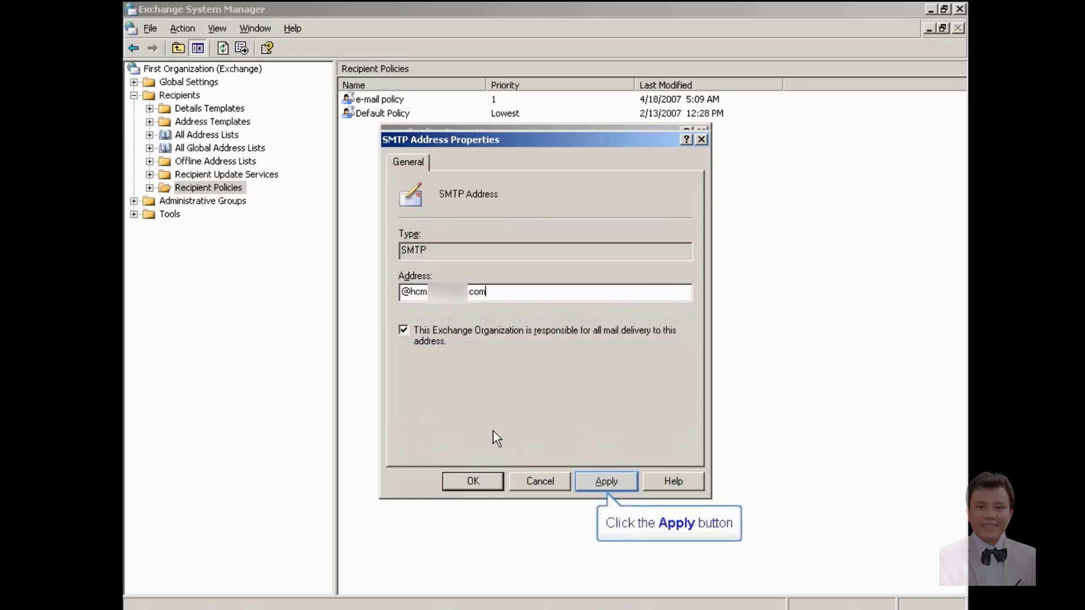
click(608, 482)
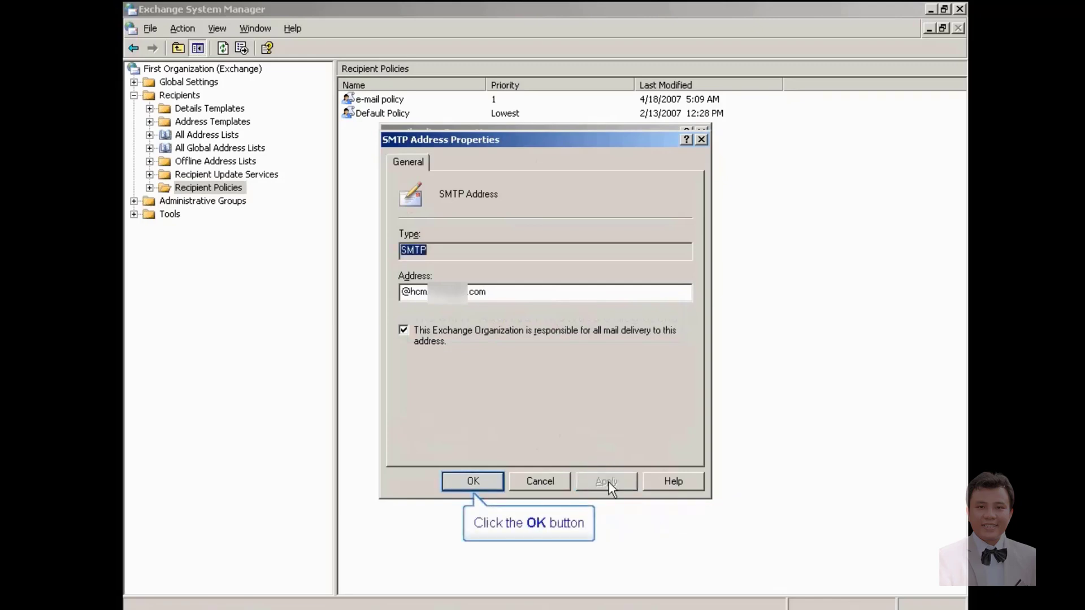
click(466, 482)
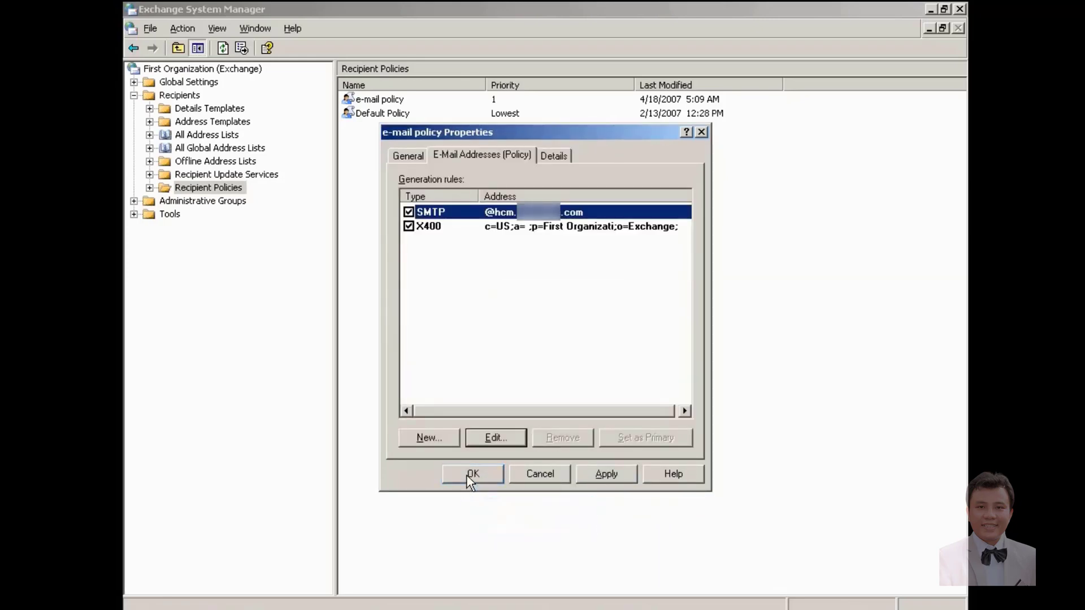
click(467, 474)
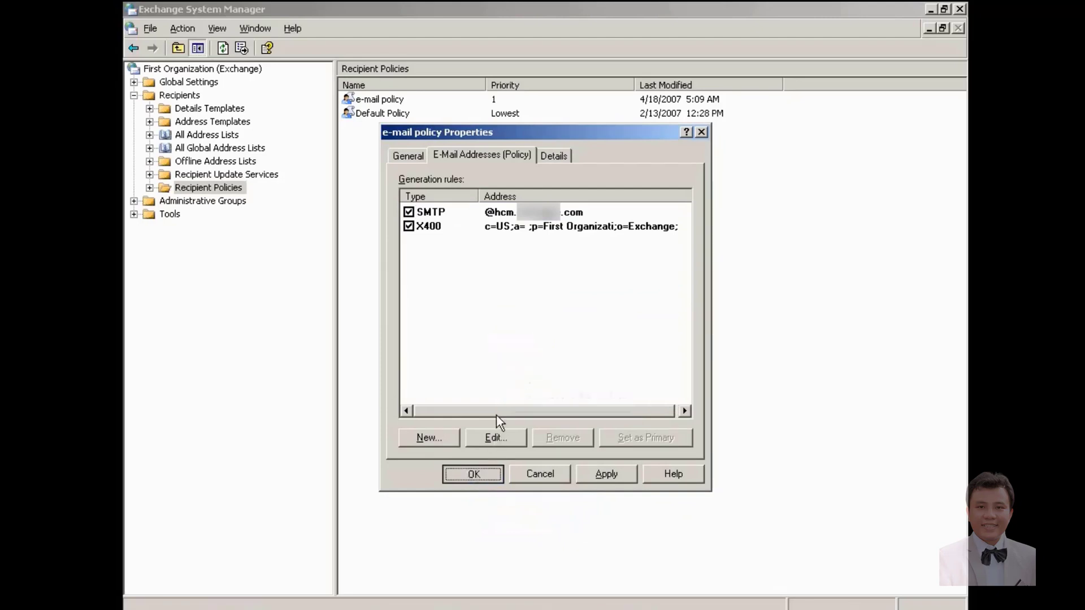
click(500, 354)
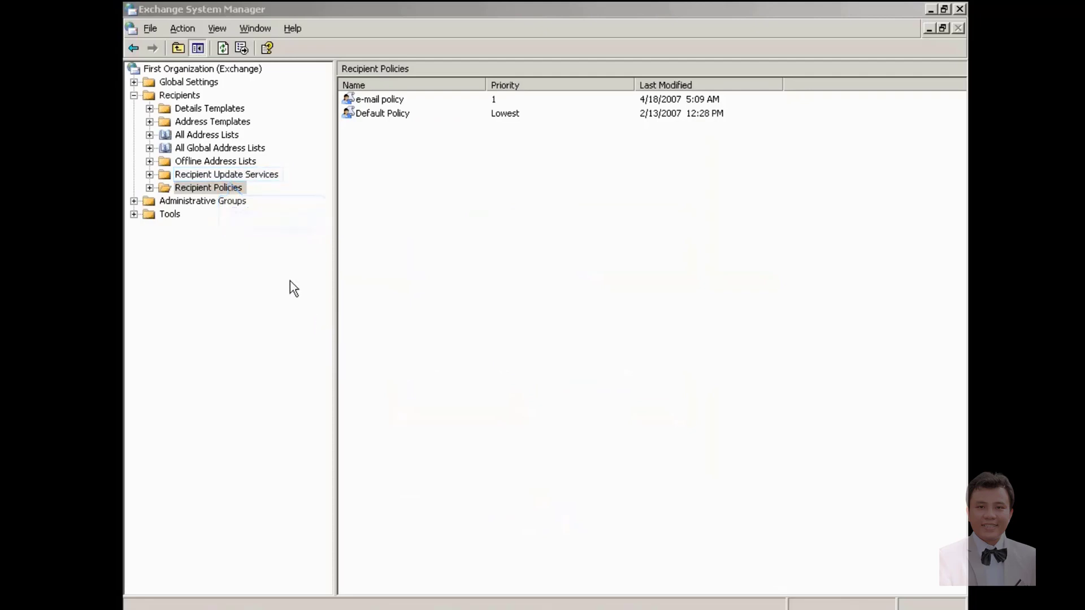
Step: Run Update Now on both the DOM9 and Enterprise Configuration Recipient Update Services
click(259, 178)
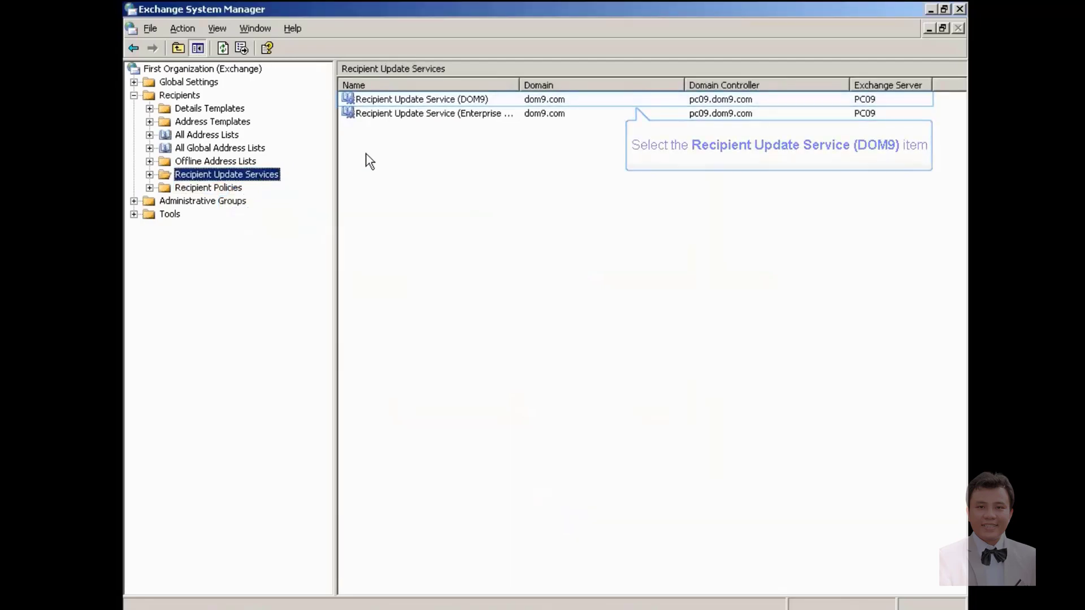
click(395, 101)
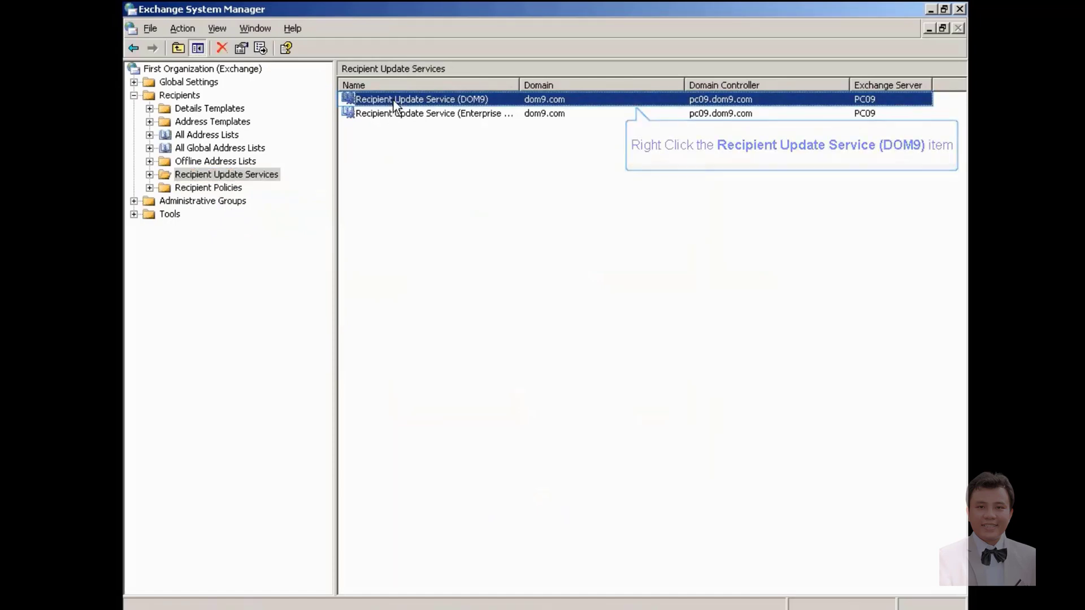
right_click(395, 105)
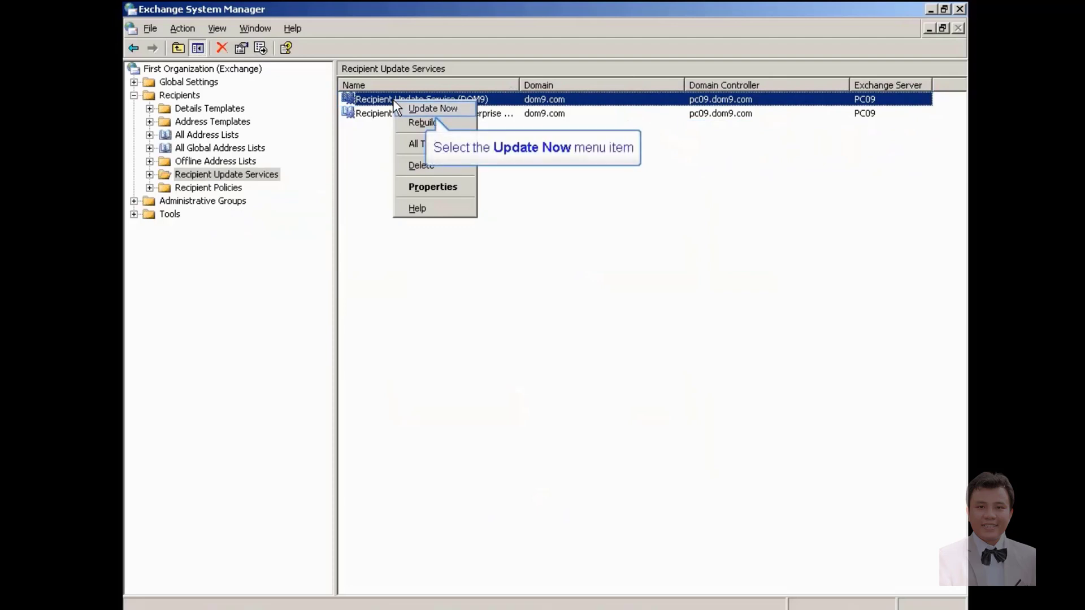
click(425, 111)
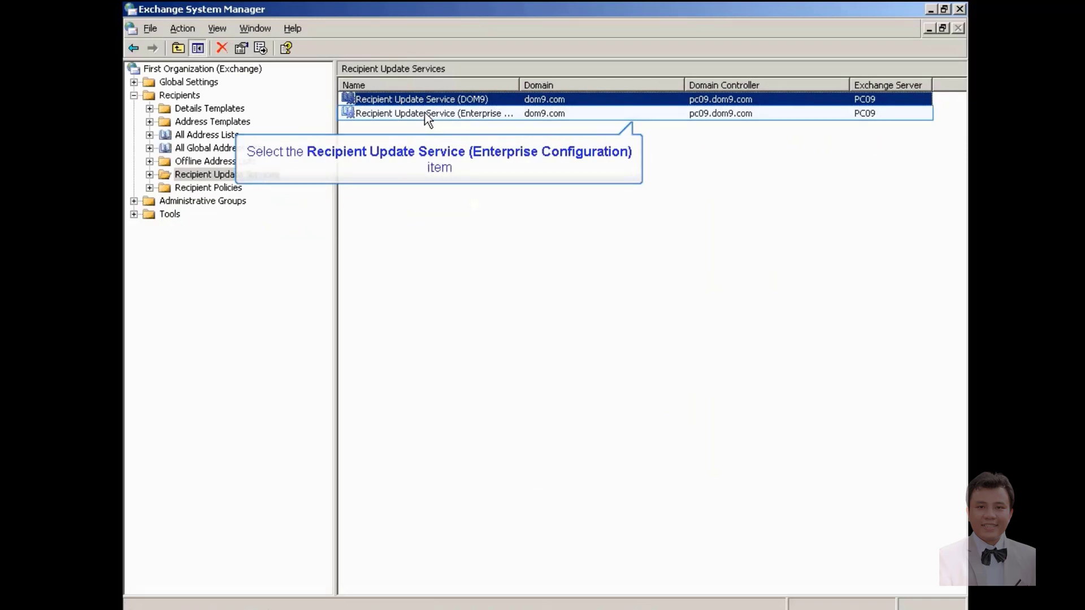
click(425, 113)
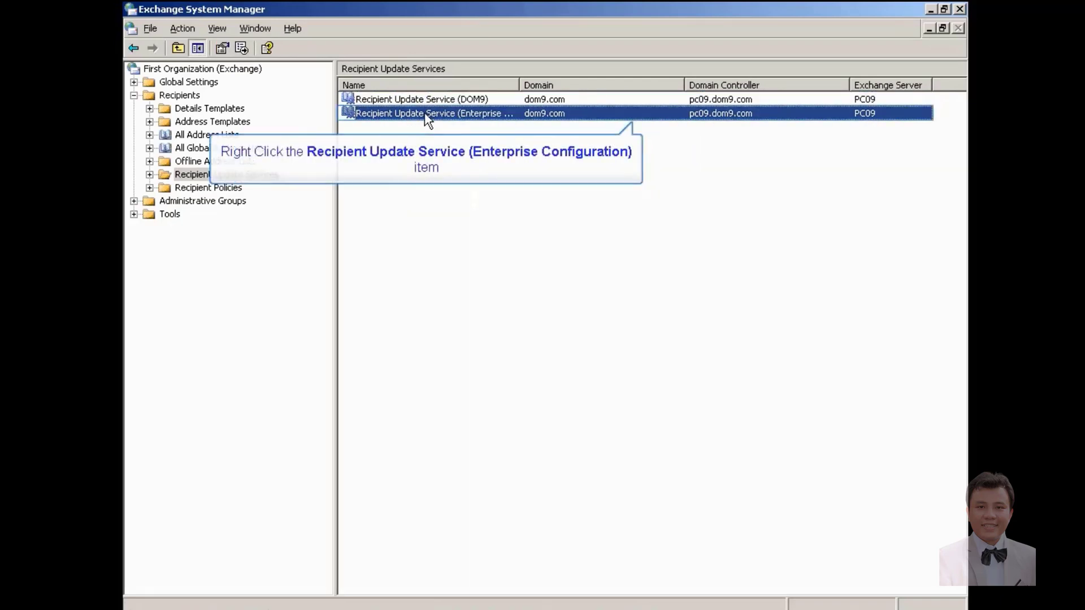
right_click(427, 117)
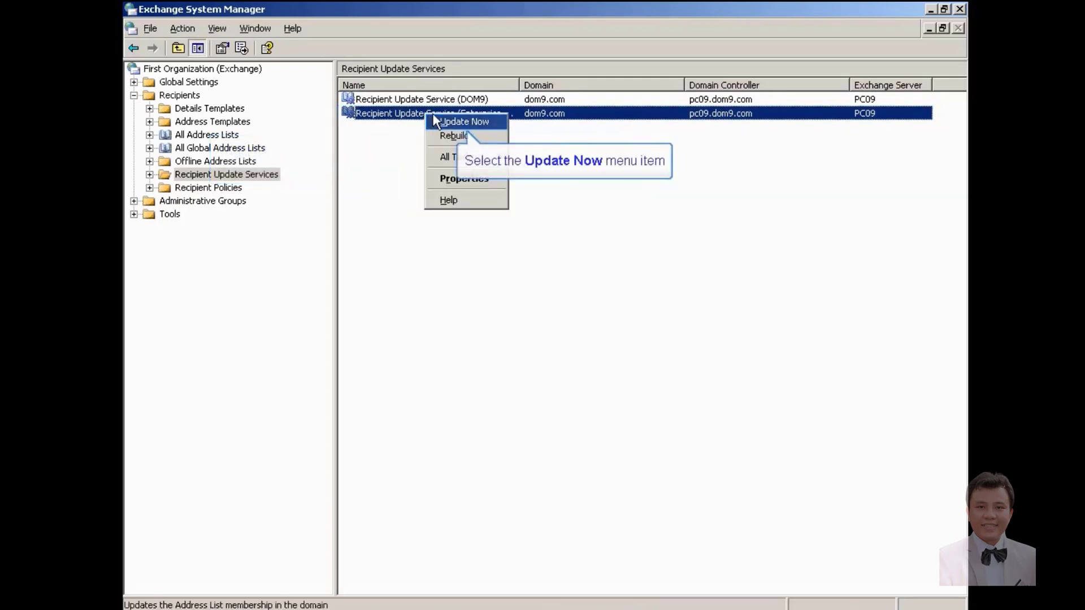
click(439, 123)
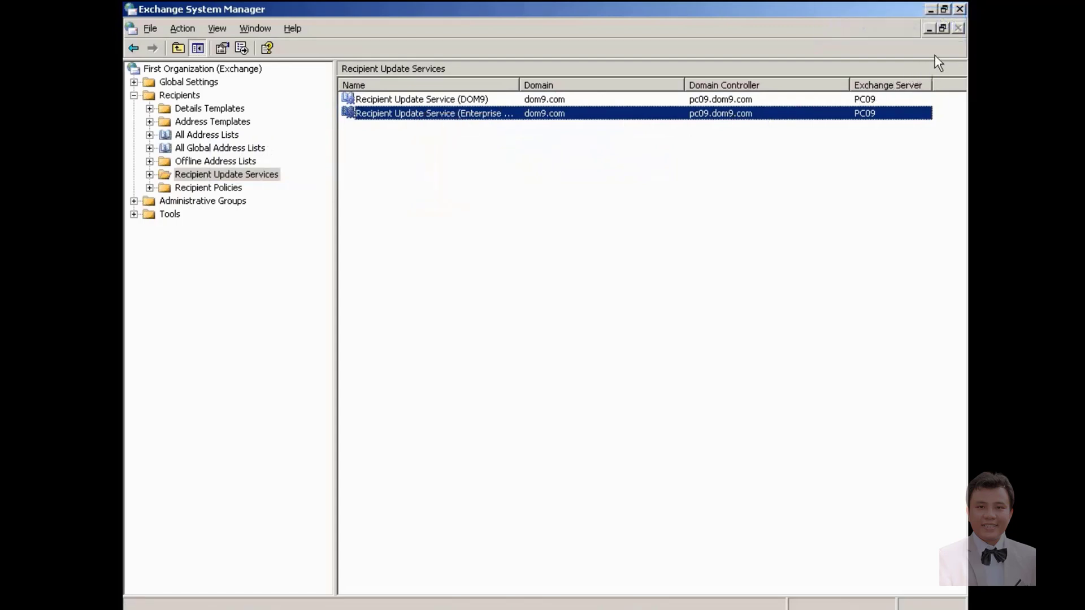
Step: Close Exchange System Manager and ADUC, then start Outlook with the Outlook profile
click(960, 9)
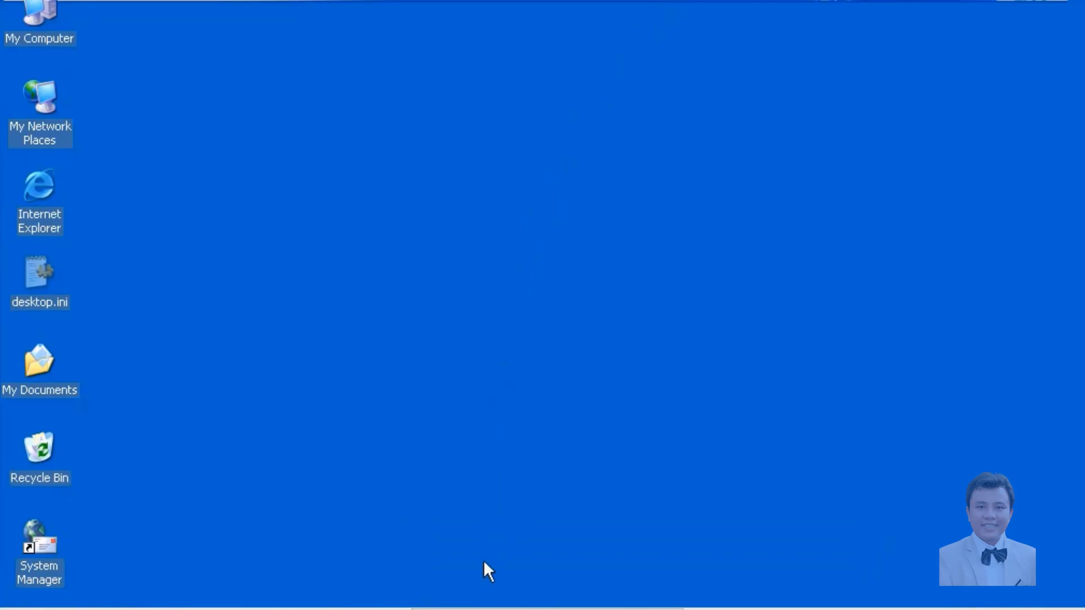
right_click(485, 608)
click(128, 608)
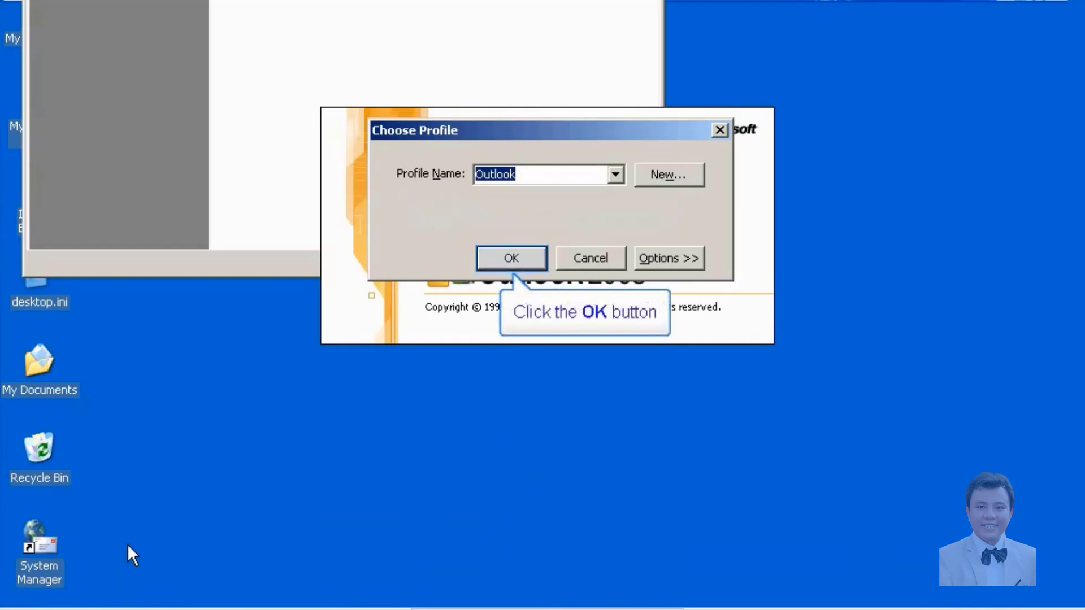
click(512, 258)
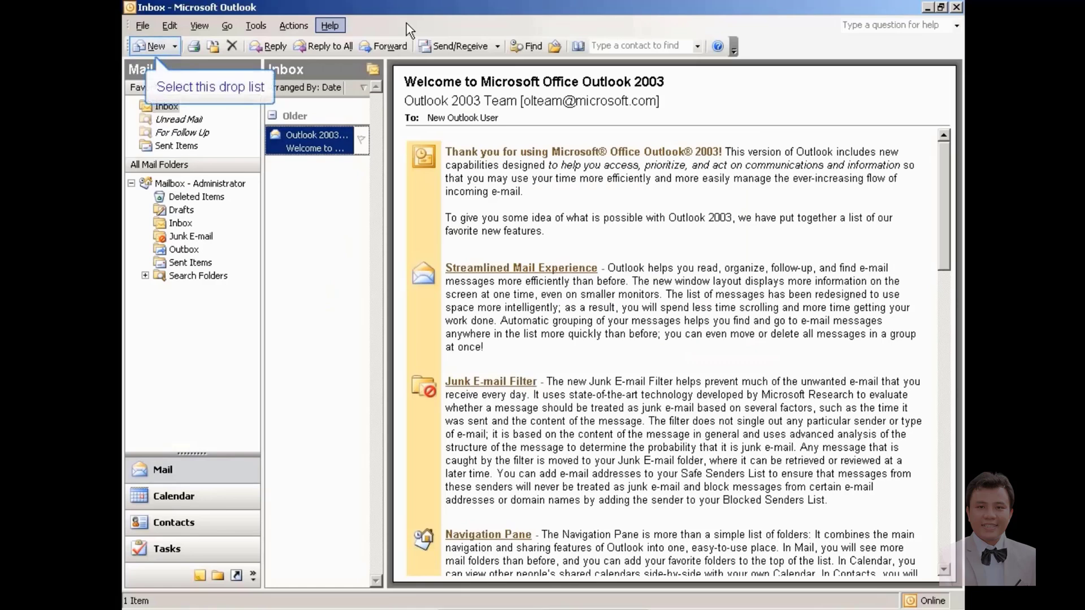
Step: Address a new message to u1's e-mail with subject 'test rcpt- email address', fixing the typo
click(150, 49)
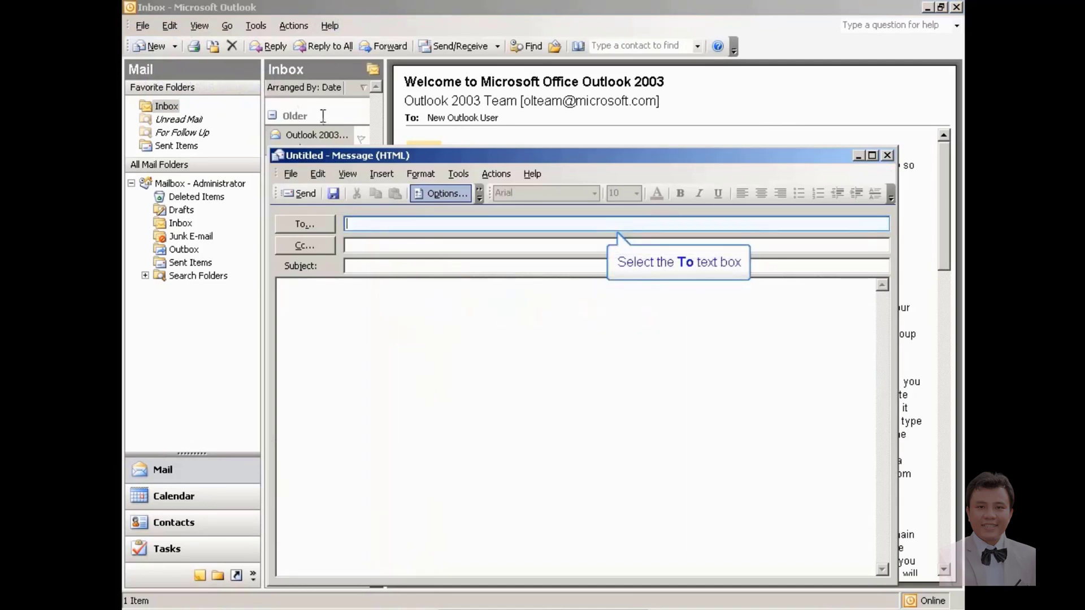
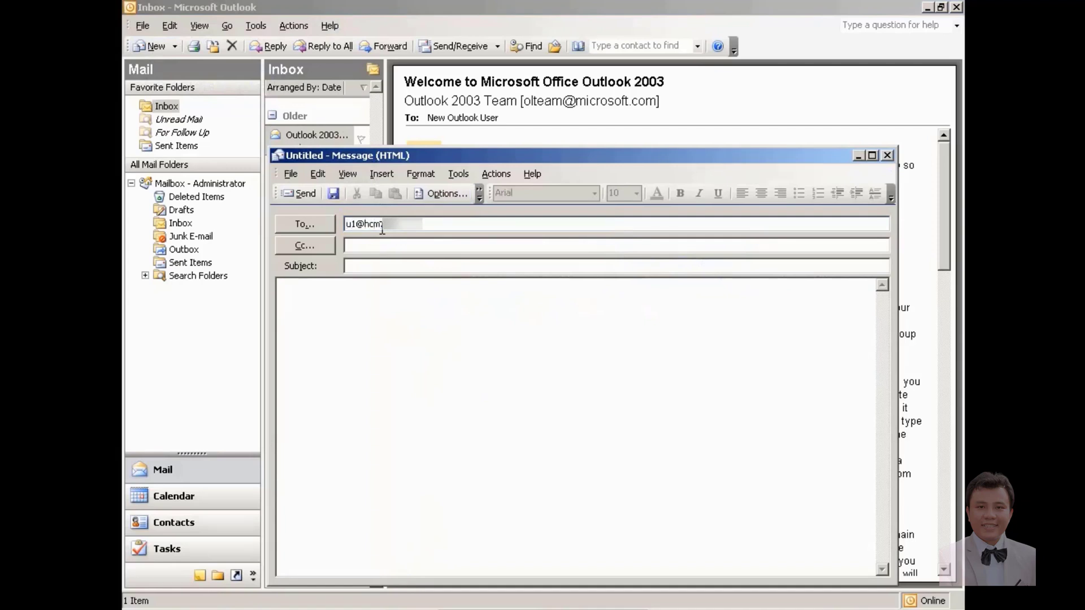
click(392, 268)
text(test)
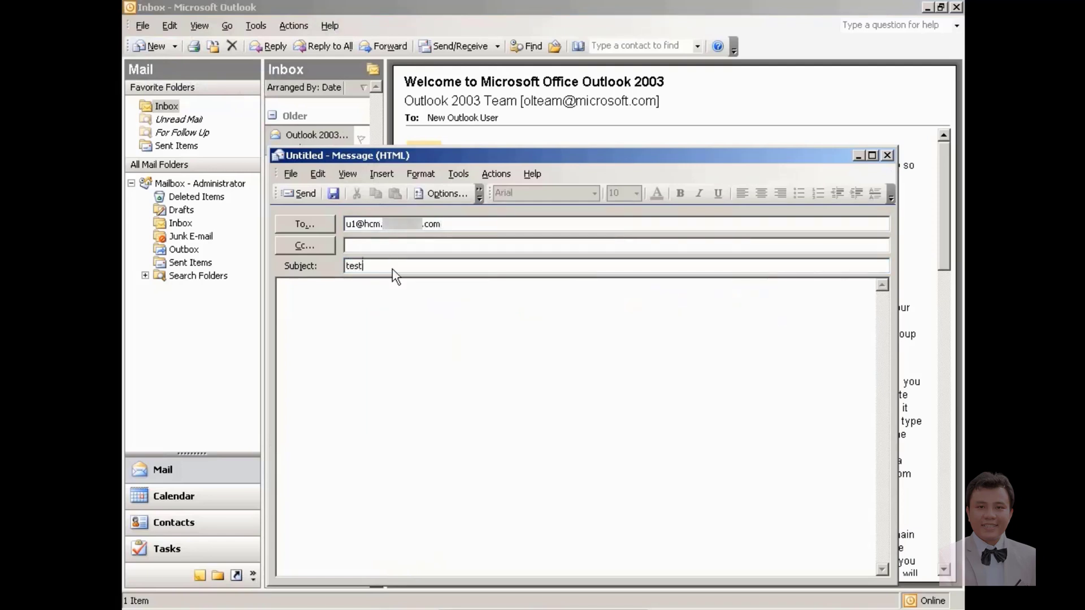
text( rcpt- email)
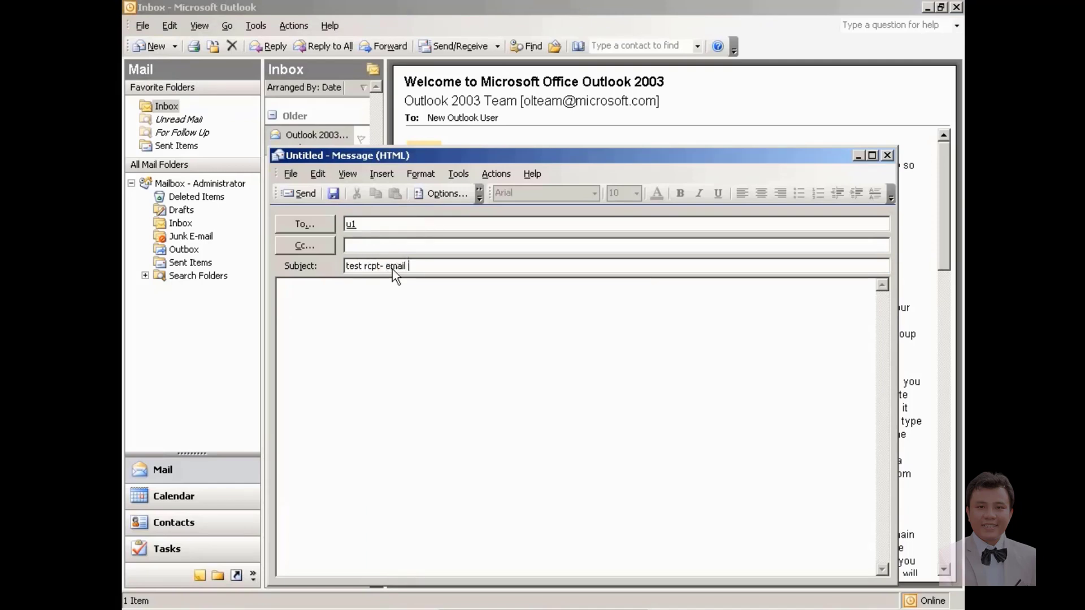
text( da)
text(aress)
key(Left)
key(Left)
key(BackSpace)
key(BackSpace)
text(add)
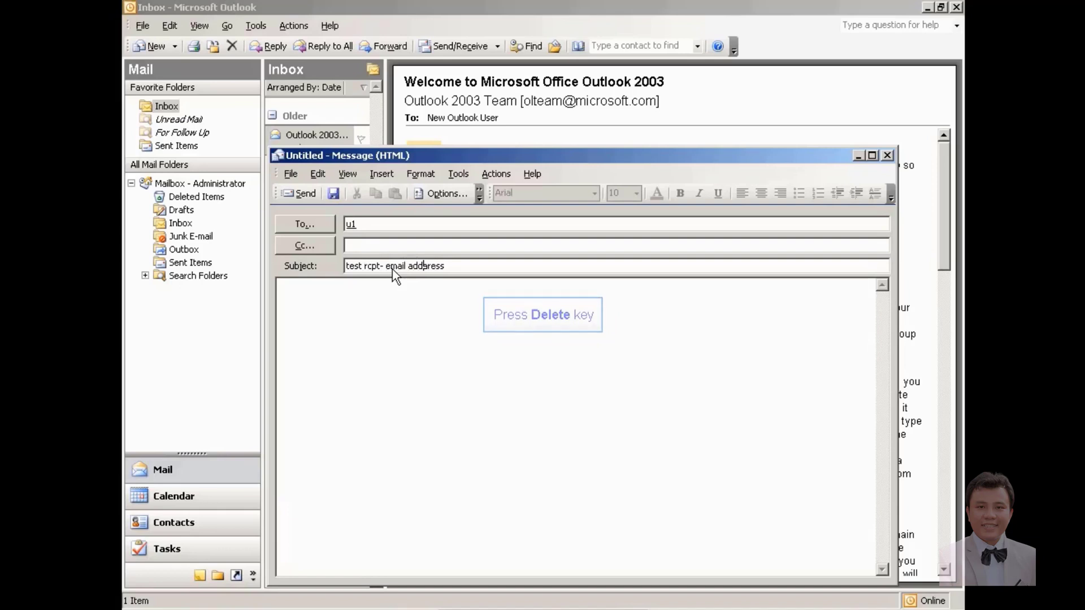
key(Delete)
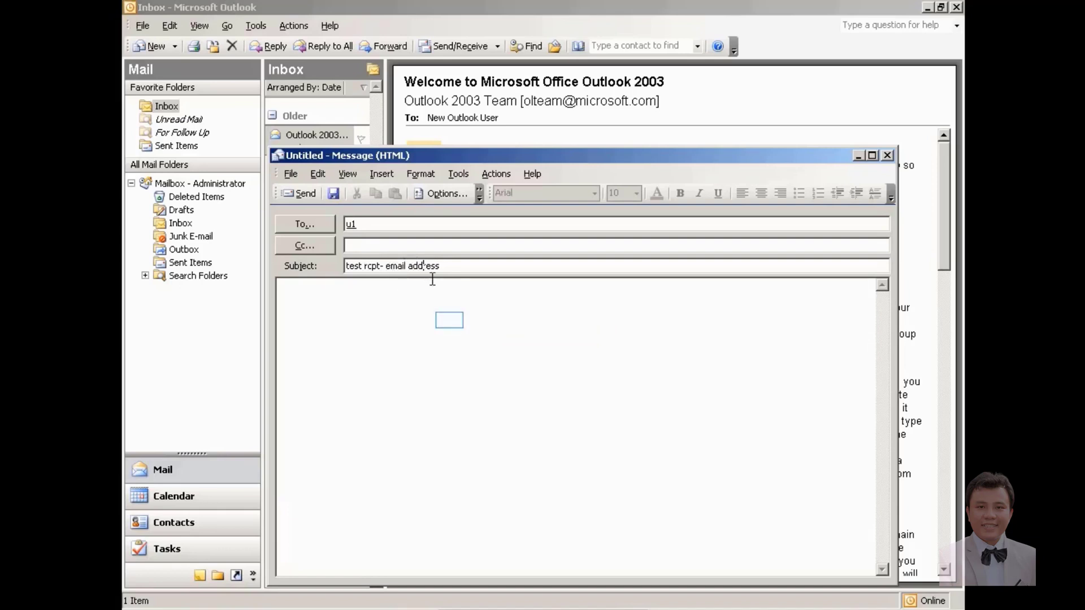
Step: Write a body noting u1's address changing from dom9.com to hcm, then send it
click(450, 322)
text(emai)
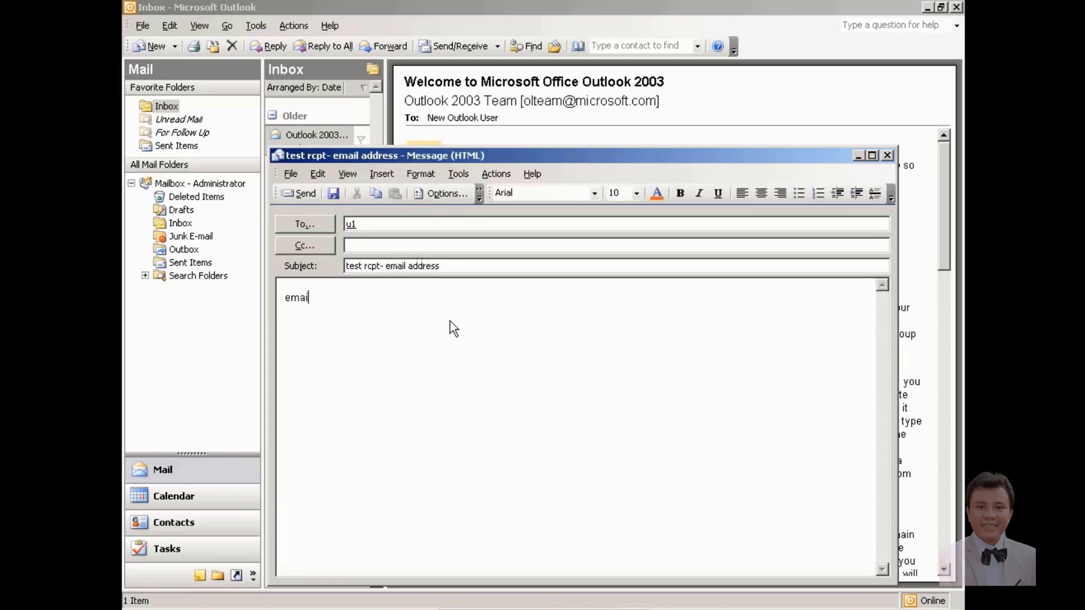
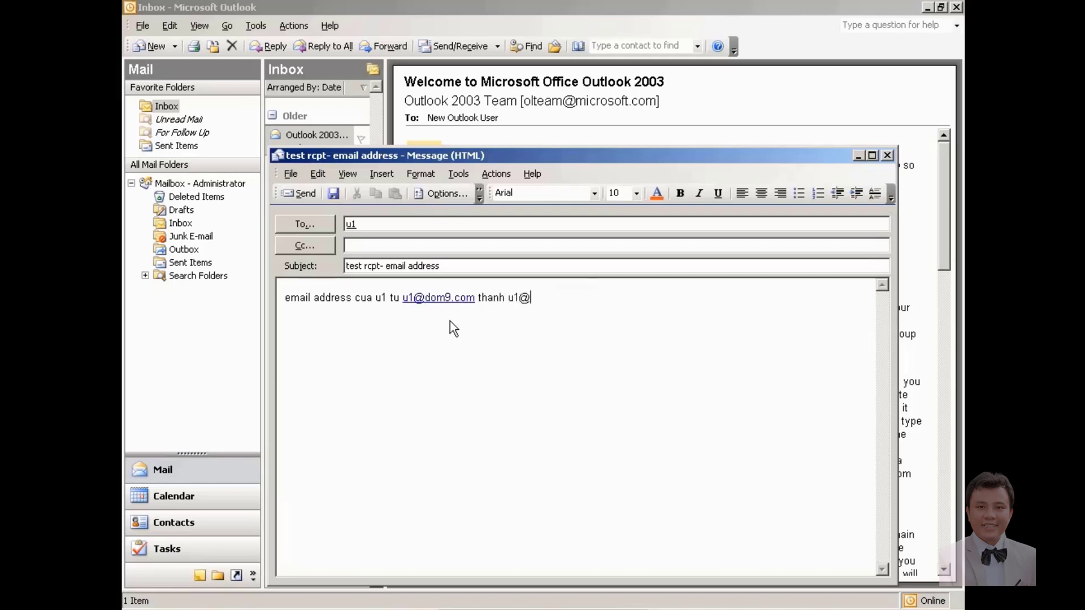
text(hcm.[blurred)
text(.com)
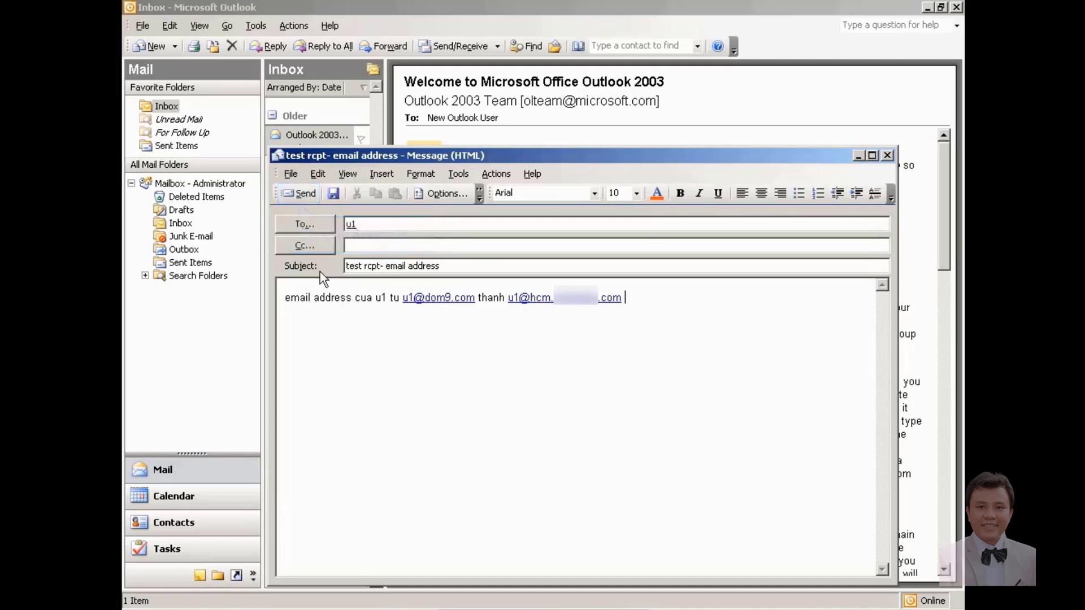
click(299, 195)
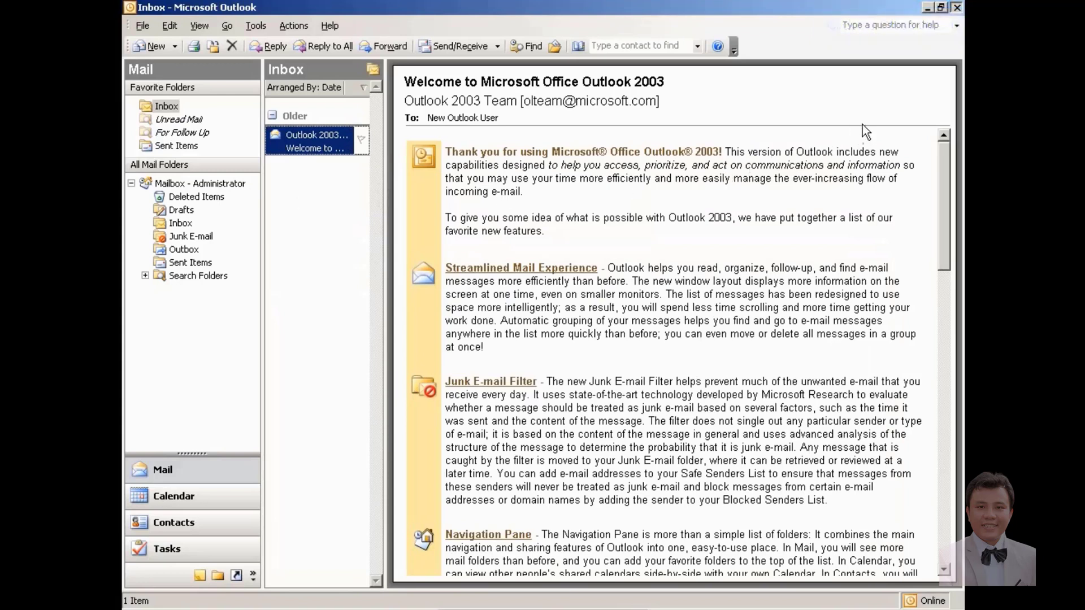
Step: Restart Outlook and log in with the u1 profile and u1's password
click(957, 7)
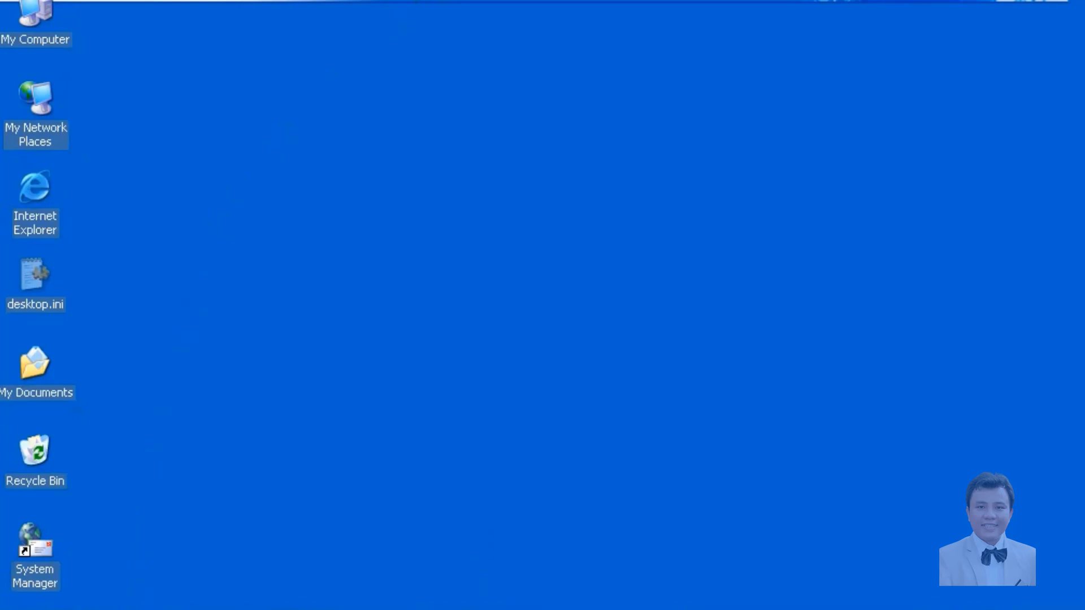
click(138, 601)
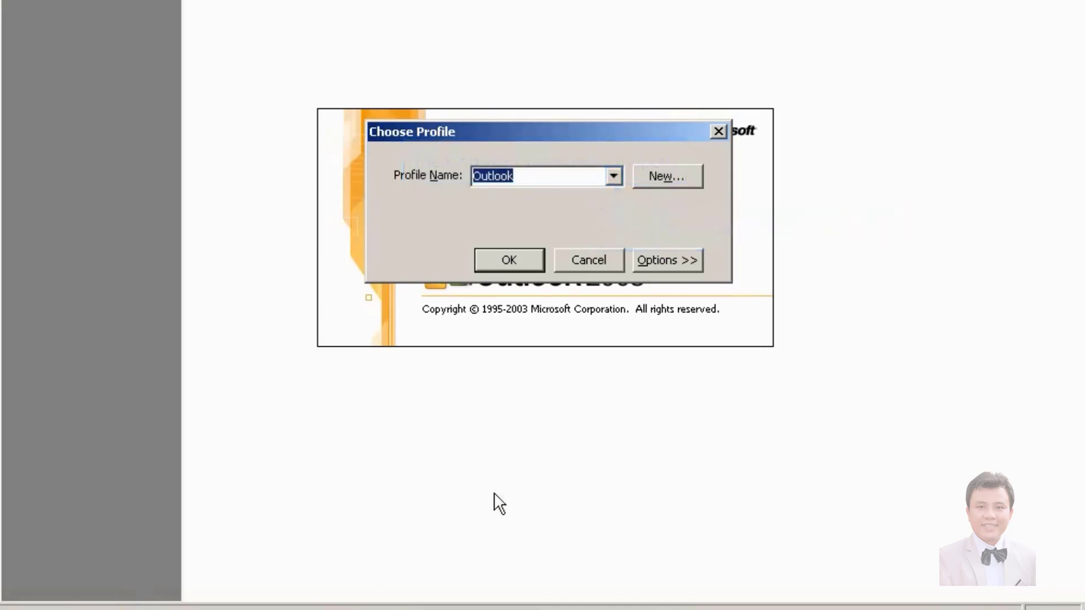
click(614, 176)
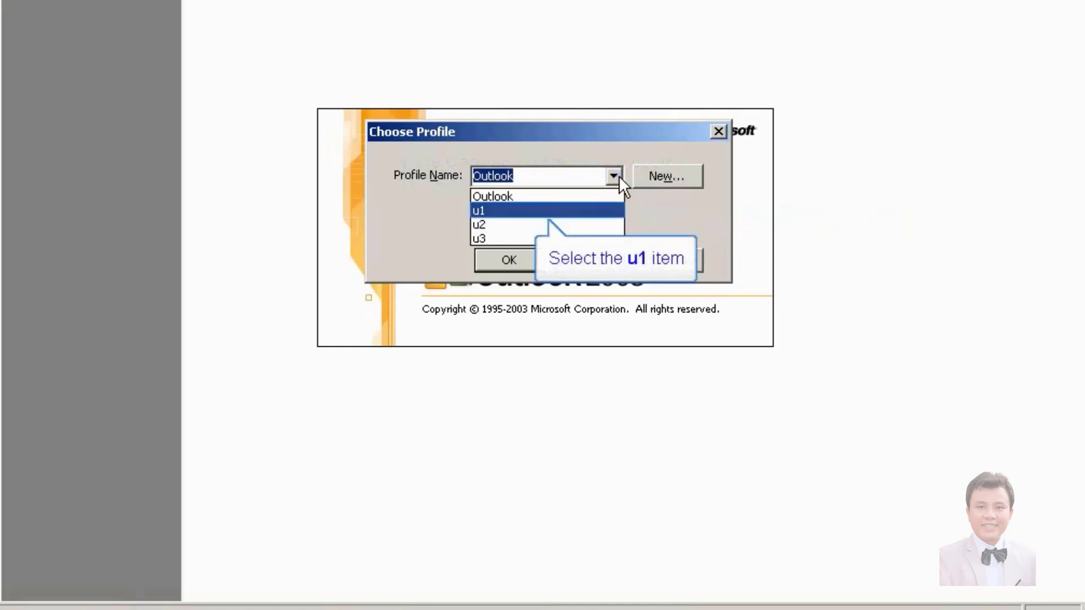
click(575, 210)
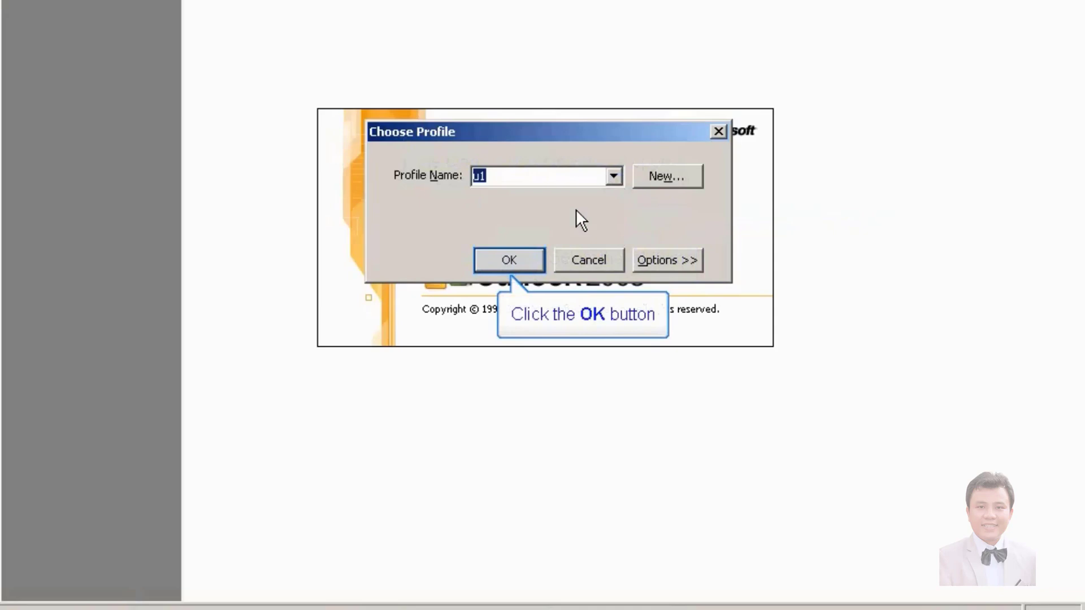
click(511, 256)
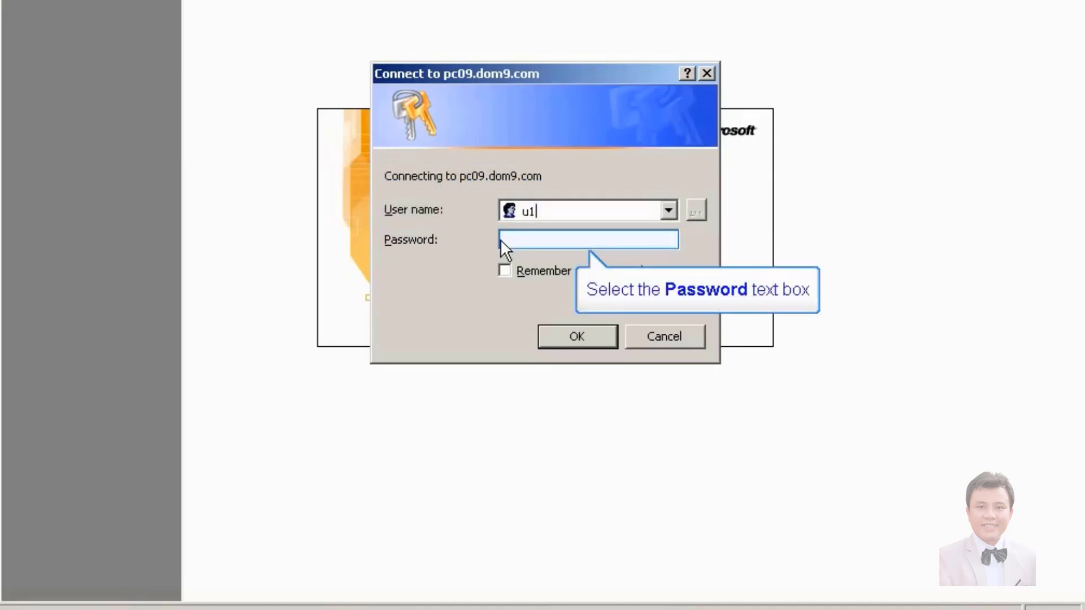
click(500, 239)
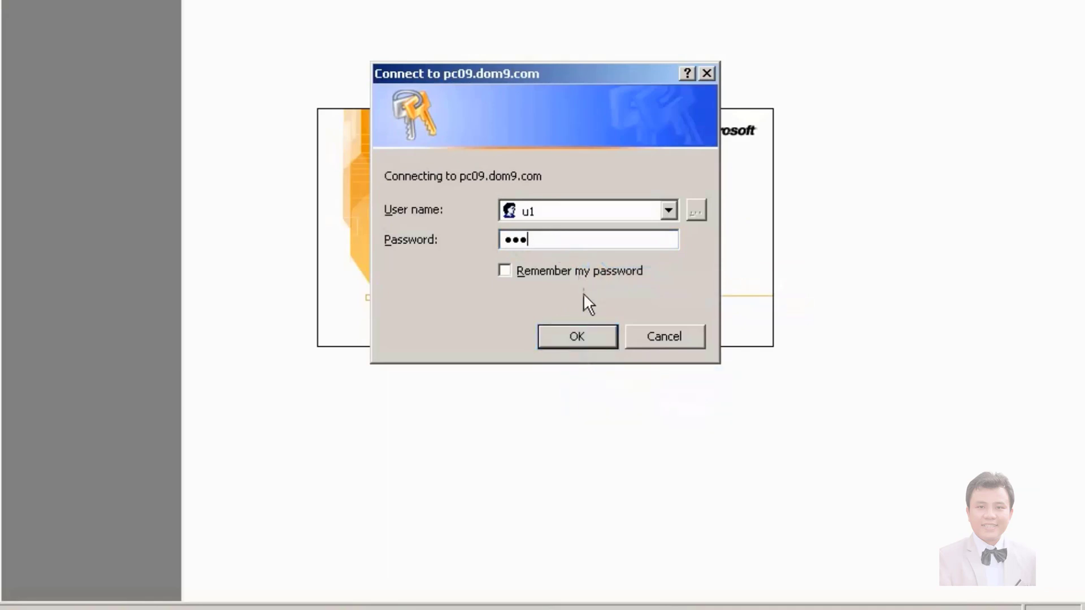
click(577, 337)
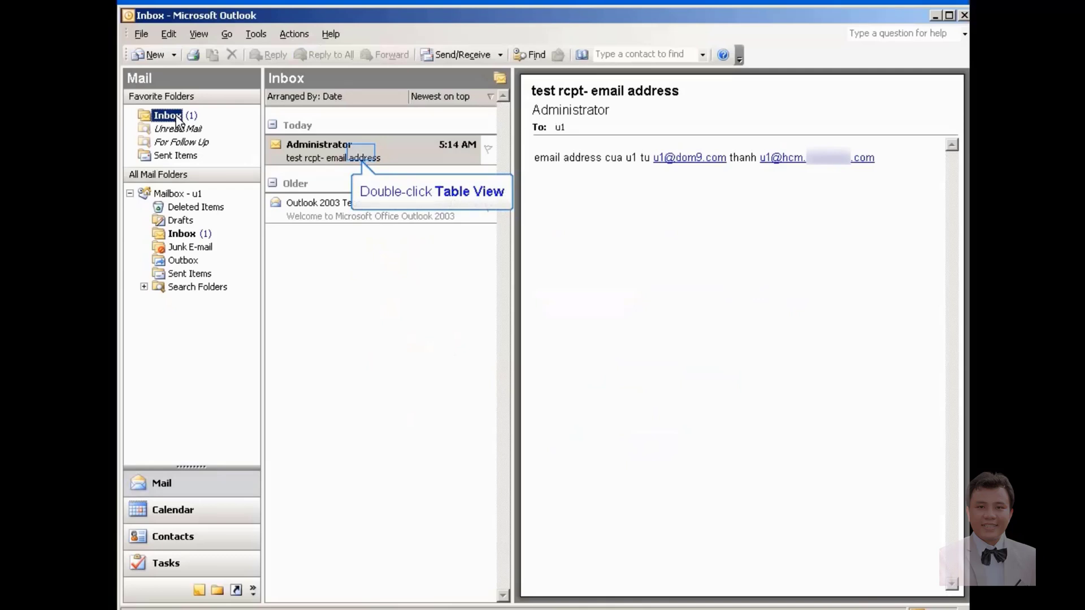
Step: Open and close the Administrator test message, then exit Outlook
double_click(361, 151)
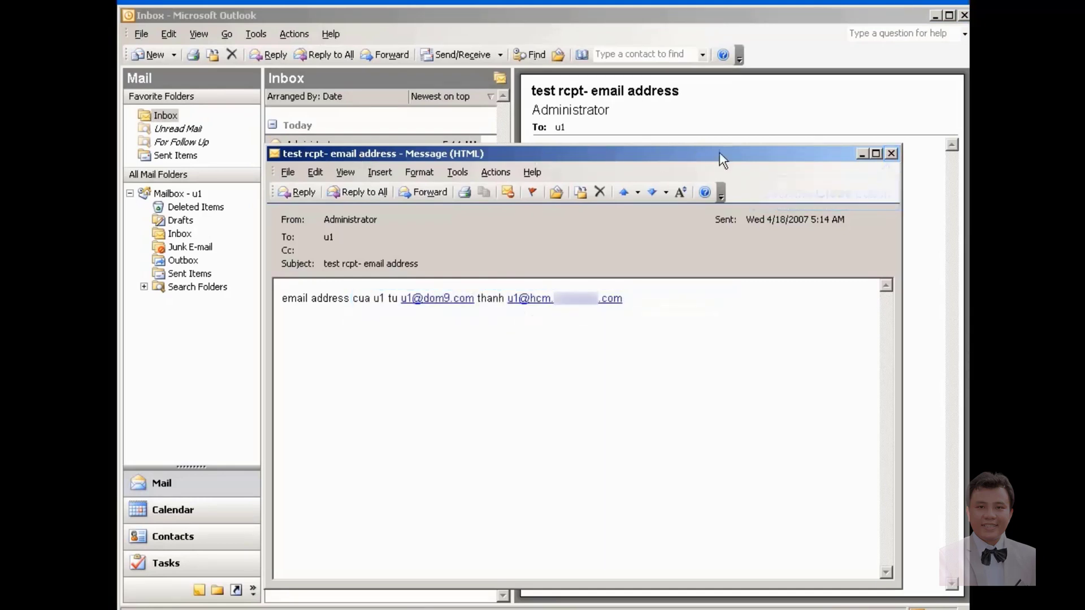
click(891, 154)
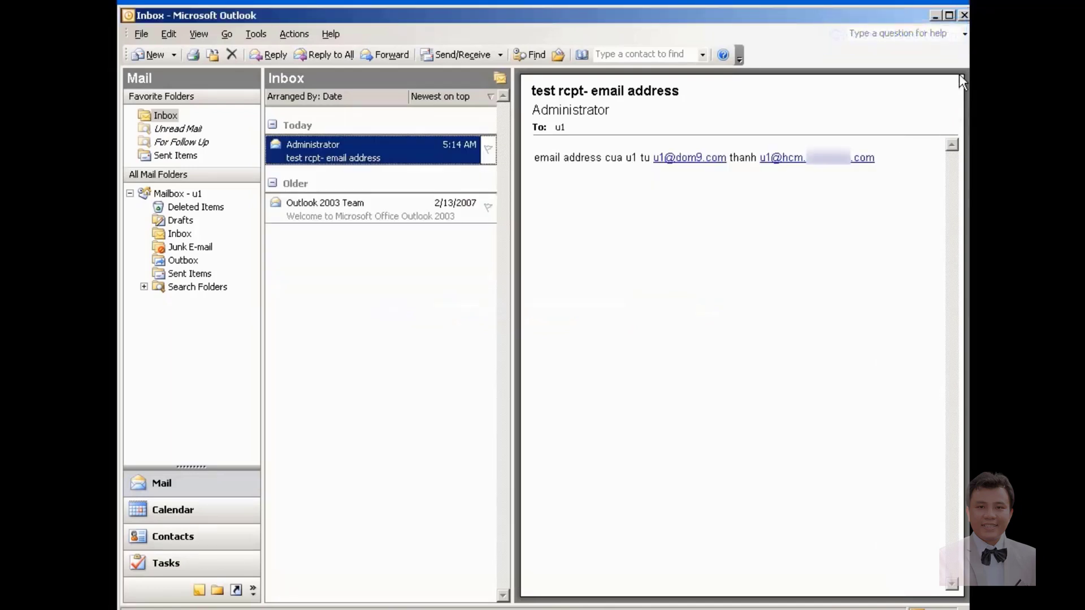
click(964, 14)
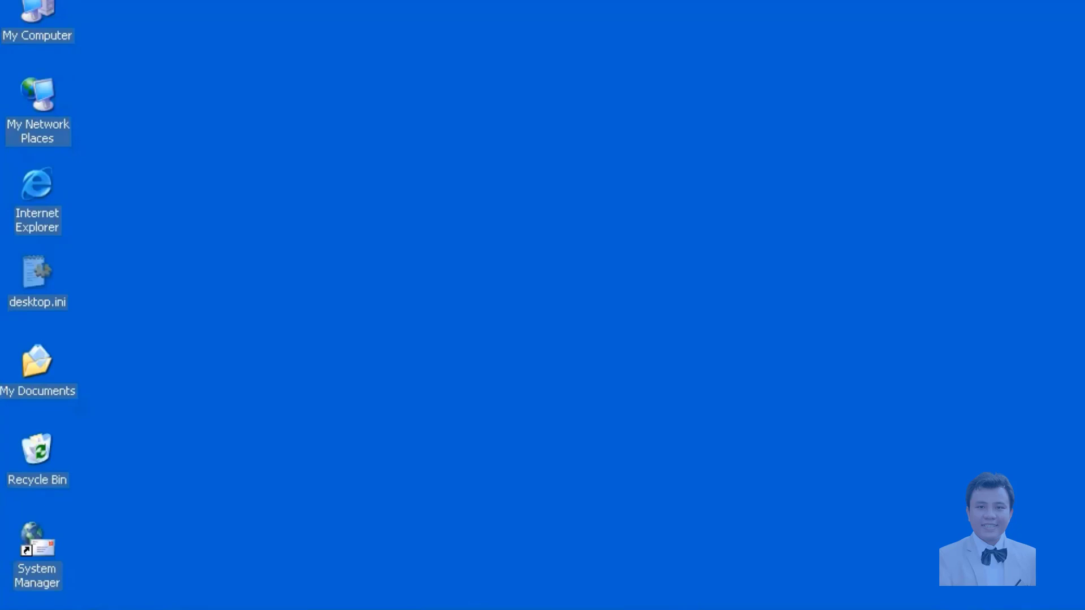
Step: Launch Active Directory Users and Computers and open Properties for user u1 in dom9.com Users
key(super)
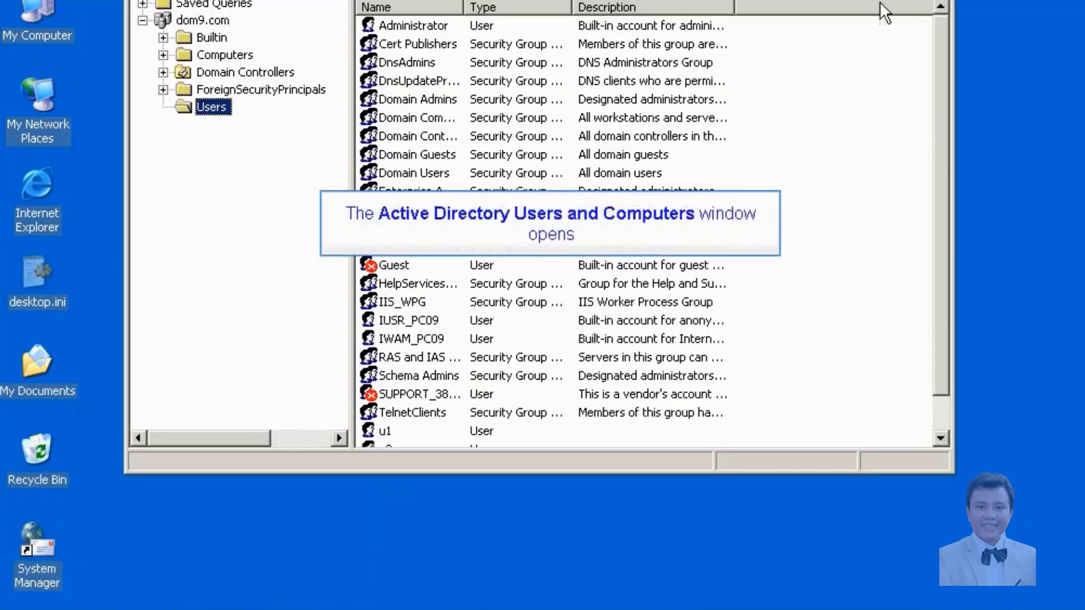
scroll(940, 227, down, 1)
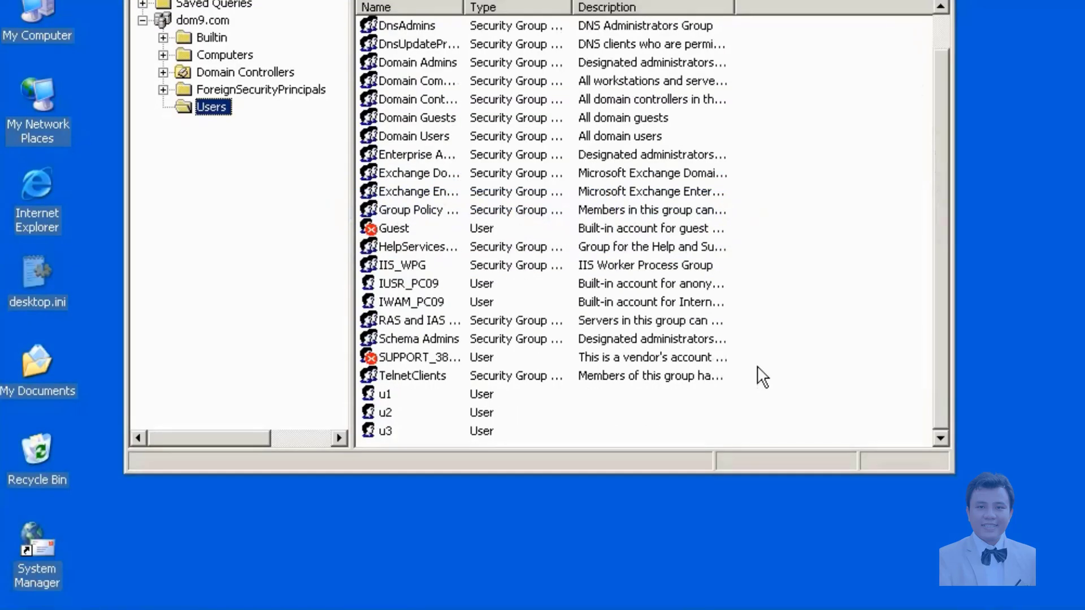
click(385, 394)
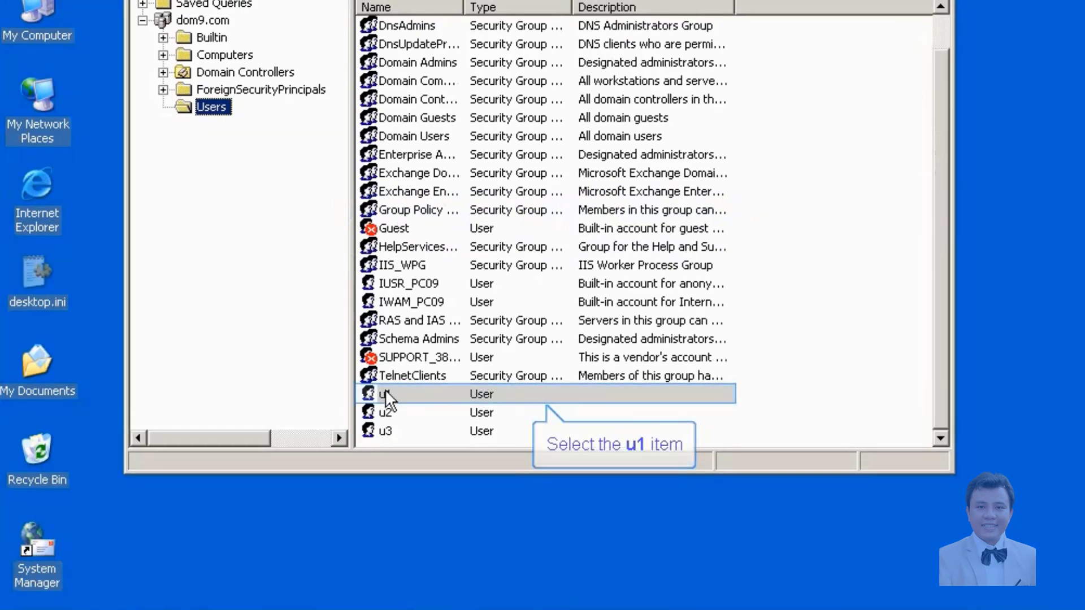
click(385, 394)
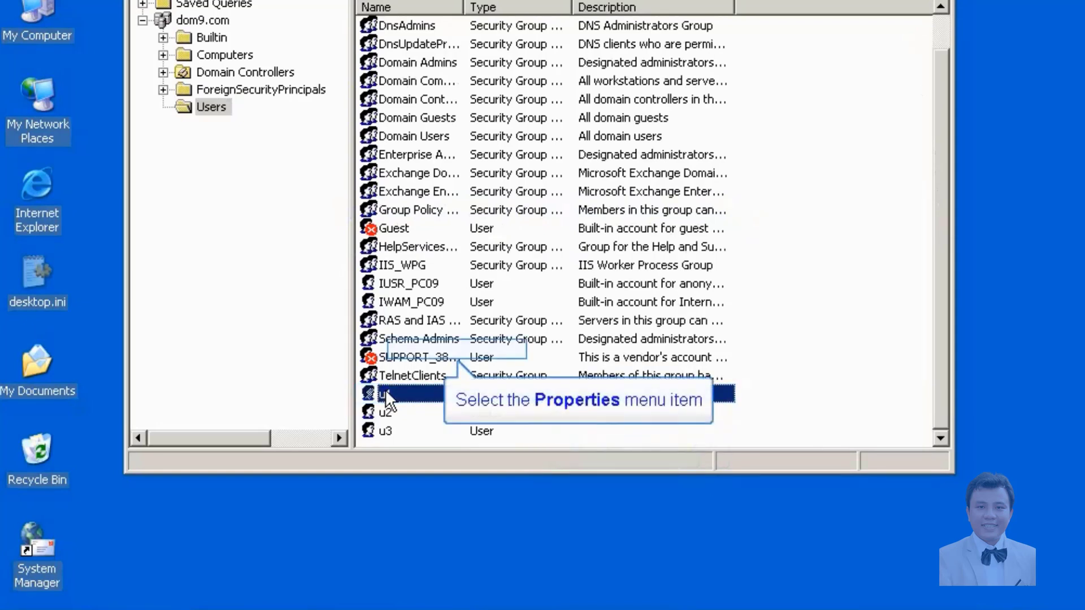
right_click(384, 389)
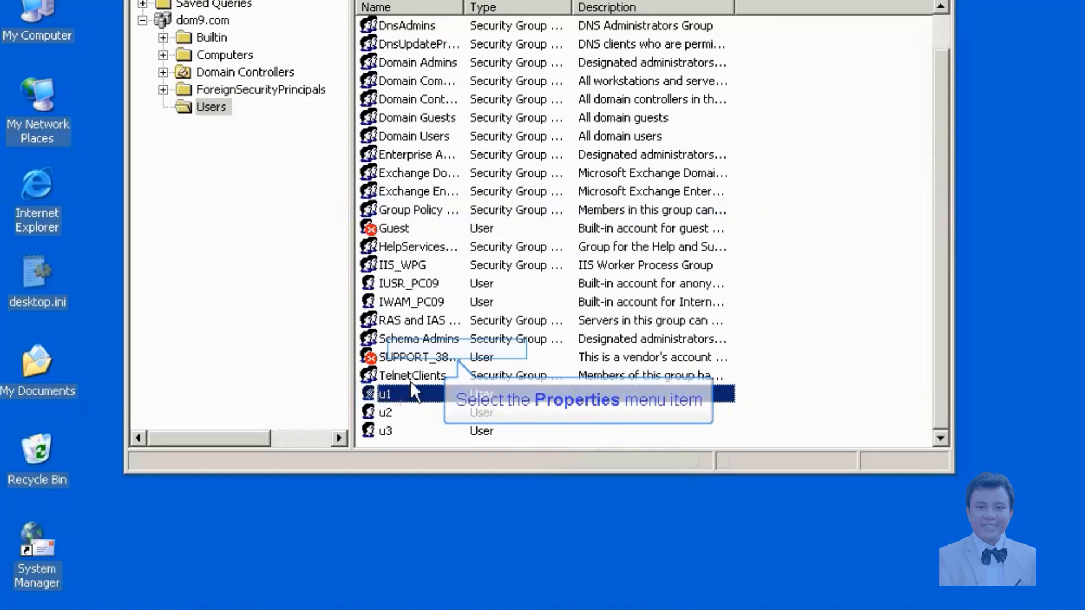
click(437, 349)
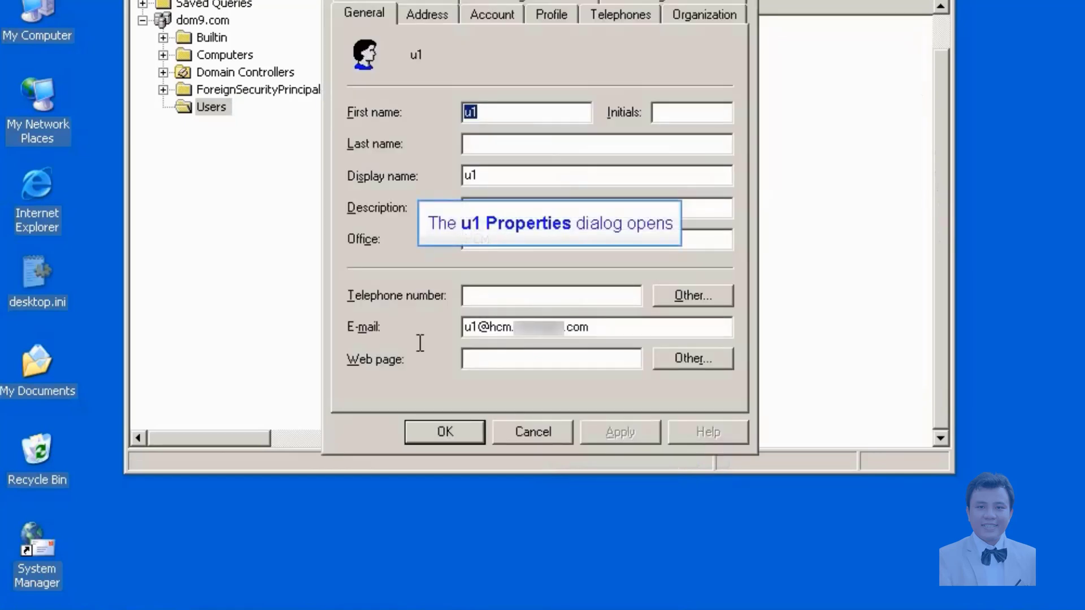
Step: Replace u1's Office value HCM with 'Ho Chi Minh' and save it
drag(486, 237, 446, 237)
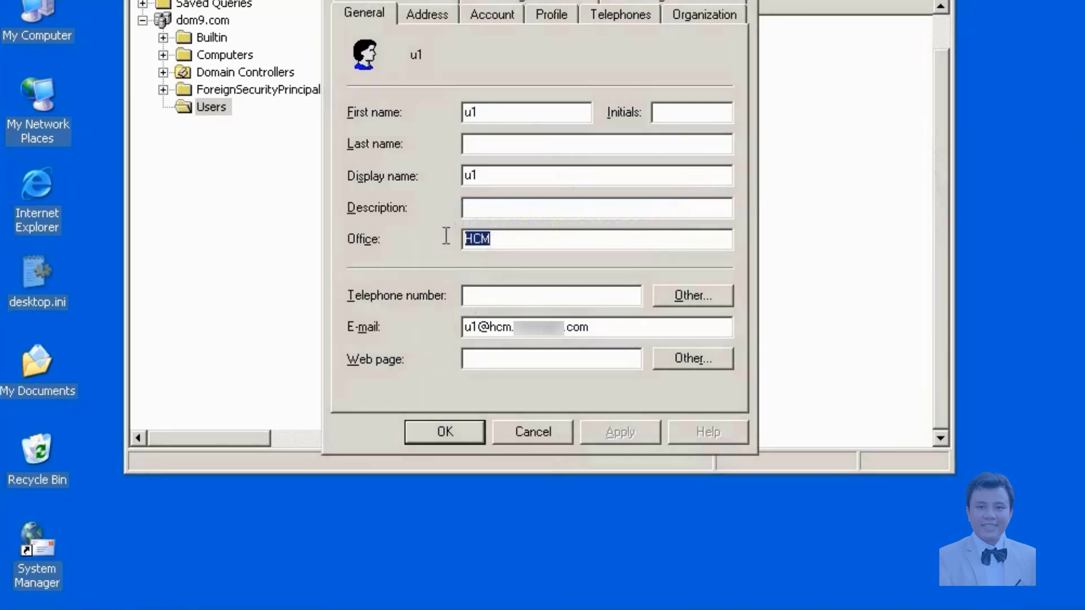
text(Ho Chi Minh)
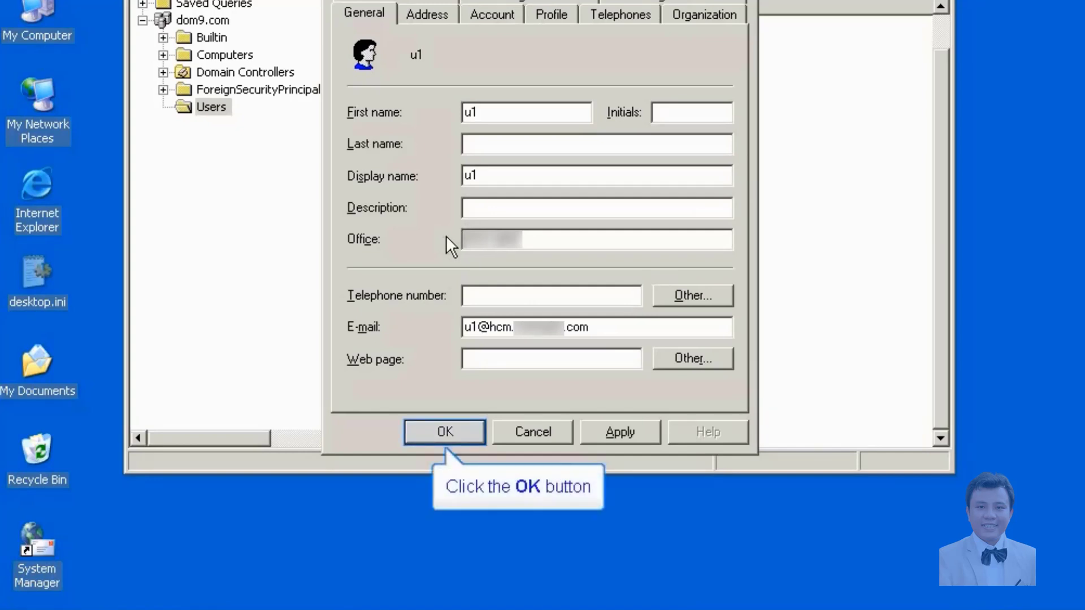
click(446, 433)
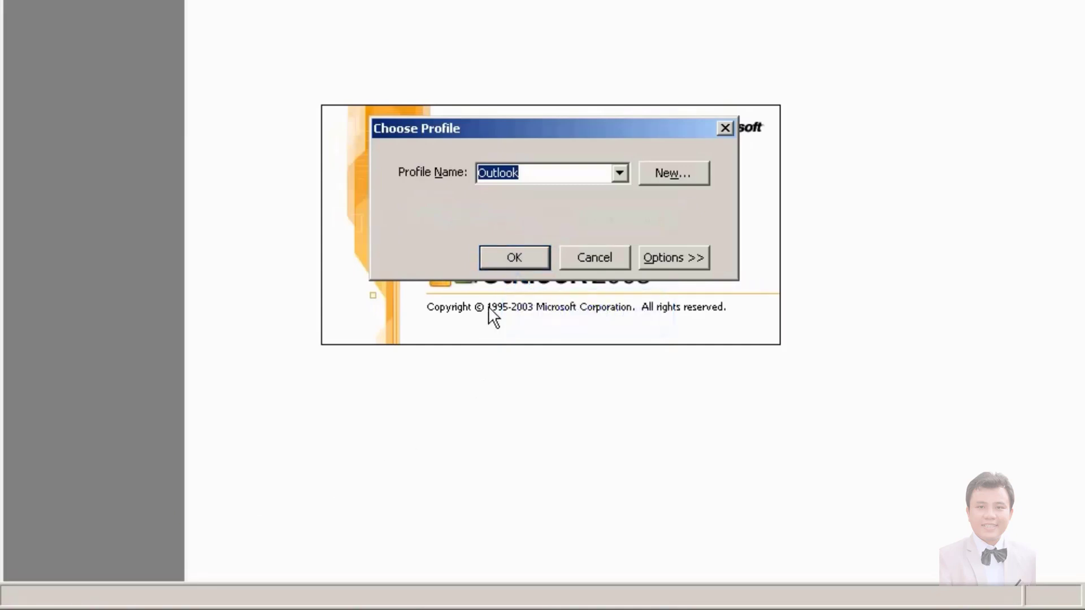
Step: Open the default Outlook profile and address a new message To u1 from the Global Address List
click(493, 260)
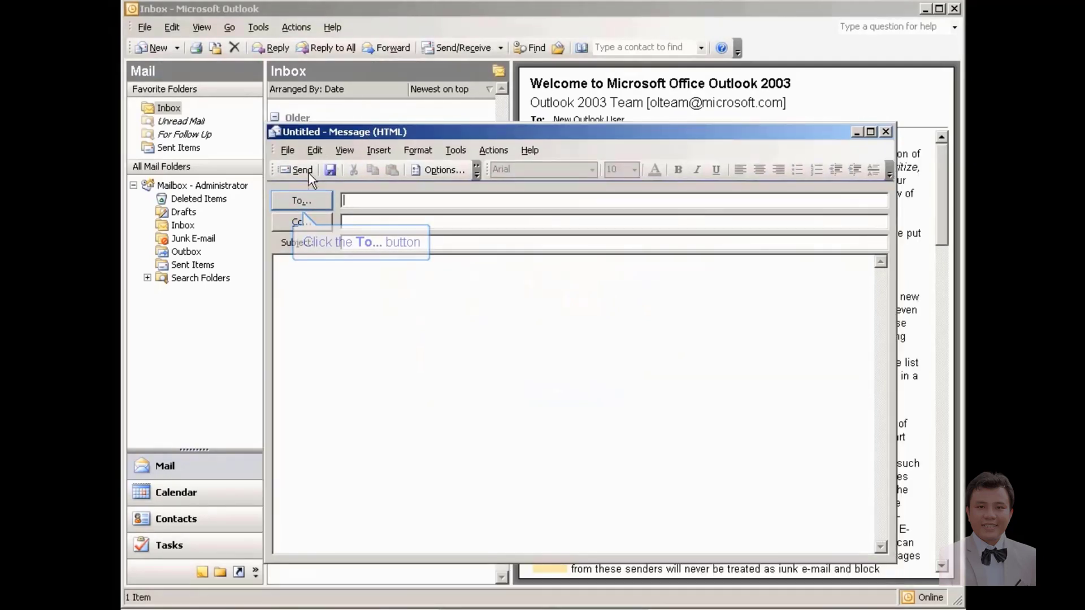
click(302, 202)
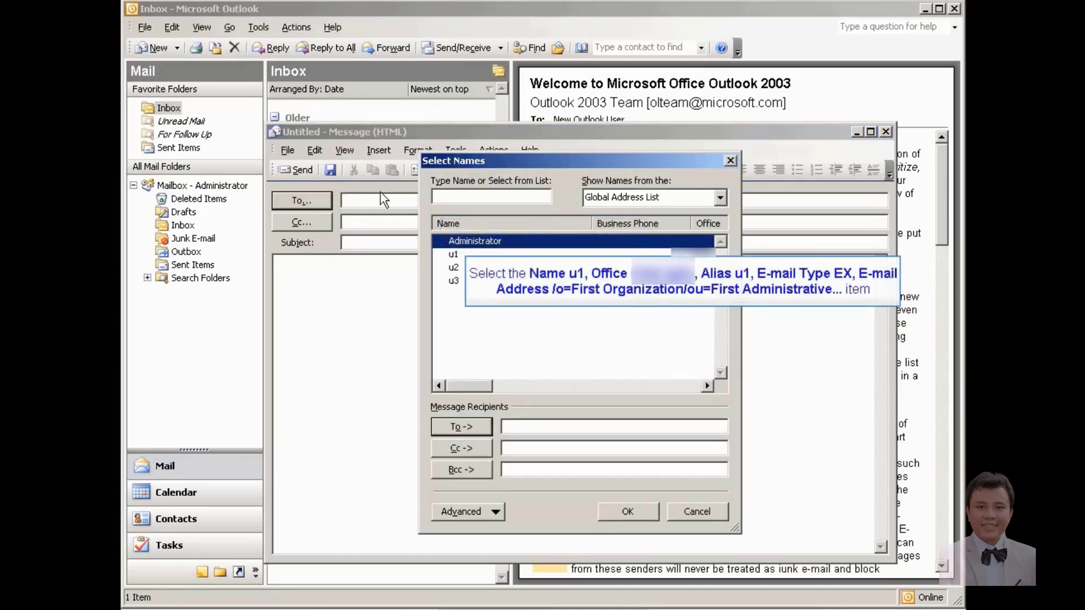
click(464, 255)
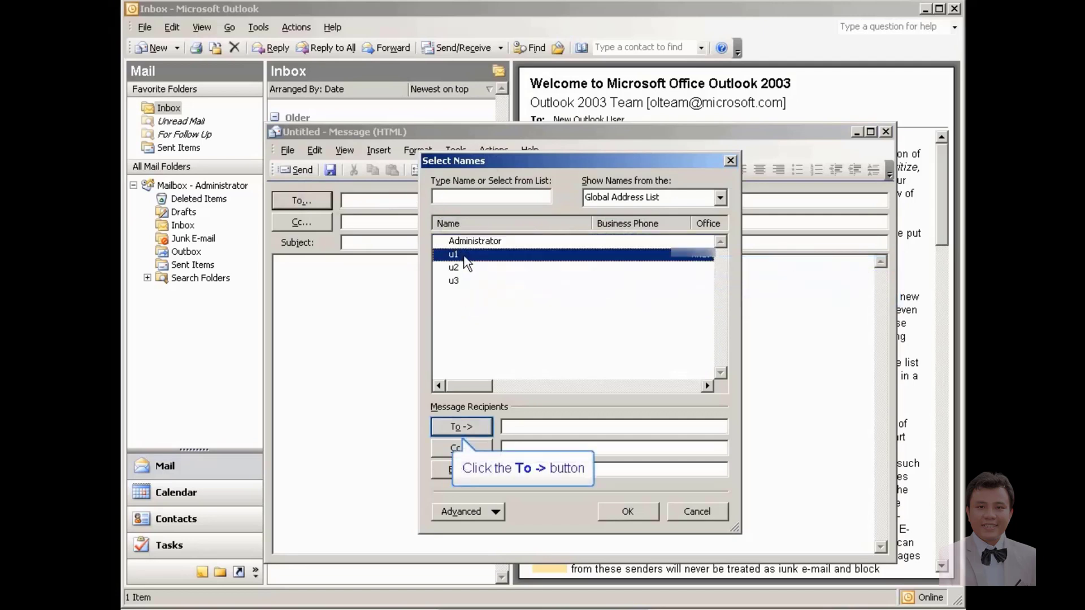
click(464, 425)
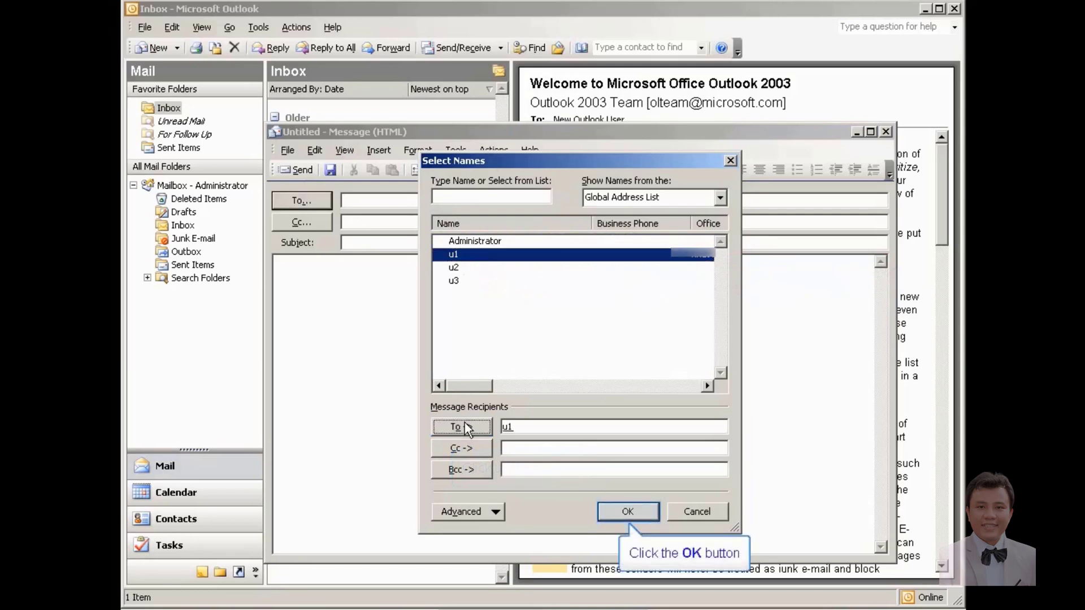
click(637, 511)
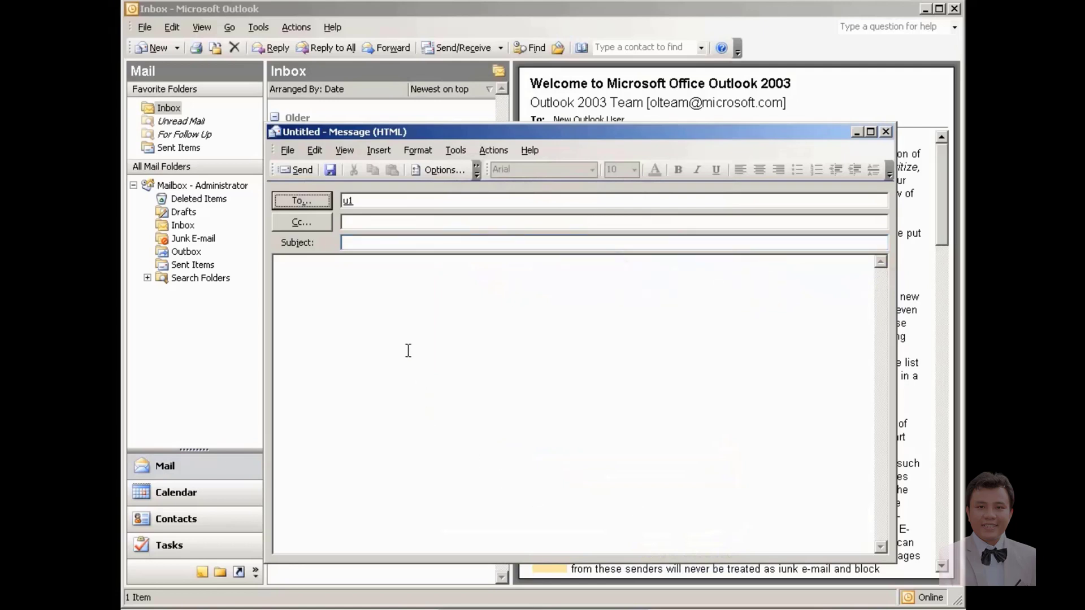
Step: Enter the subject 'gui cho u1' and attach YMSGRIE.EXE from the STORE (D:) drive
click(397, 244)
text(gui cho u)
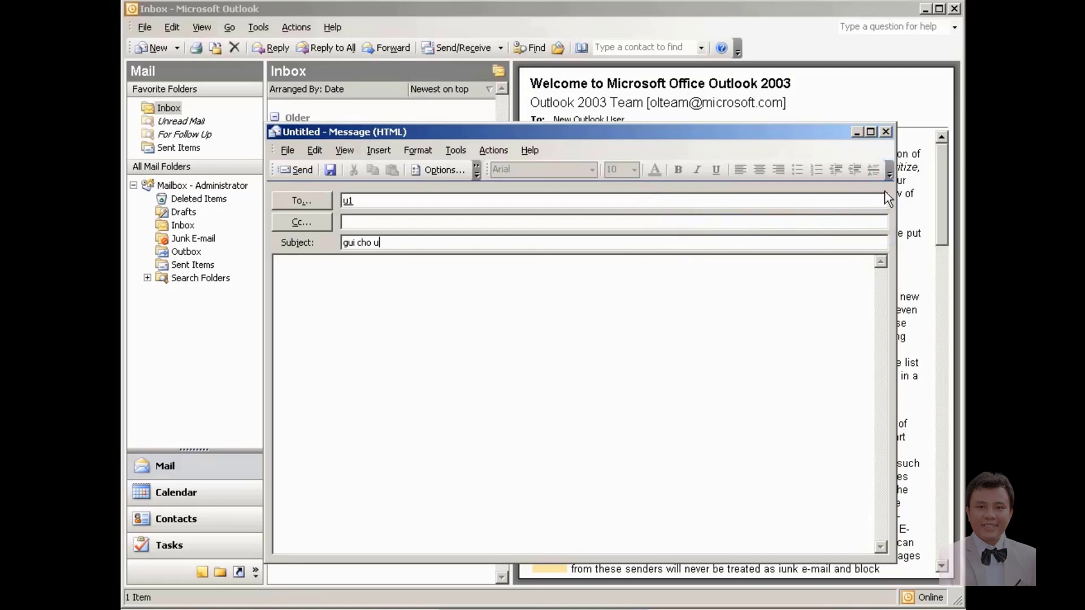
click(890, 177)
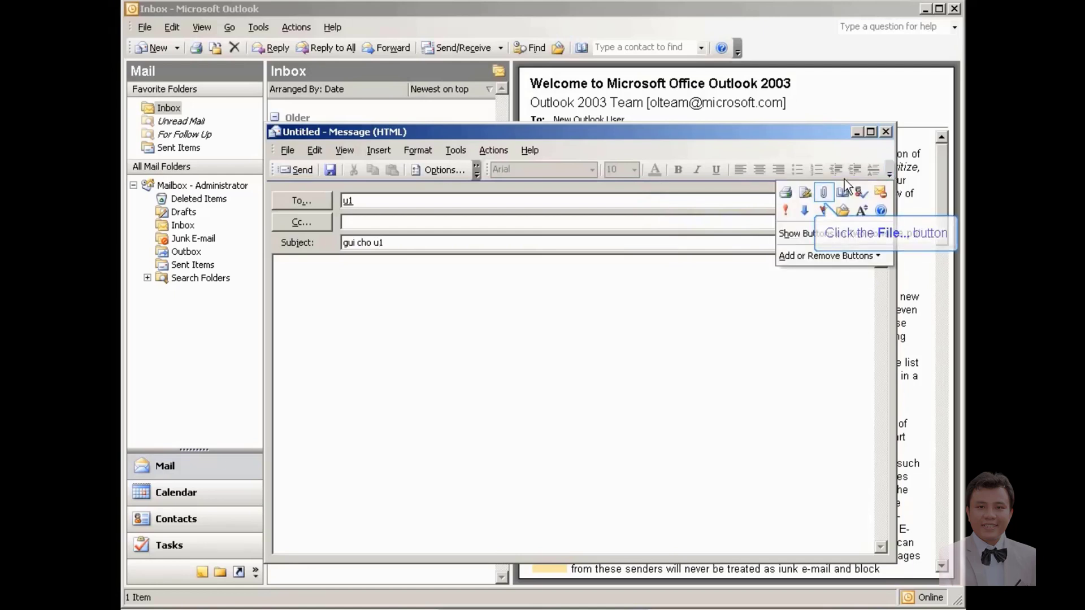
click(824, 192)
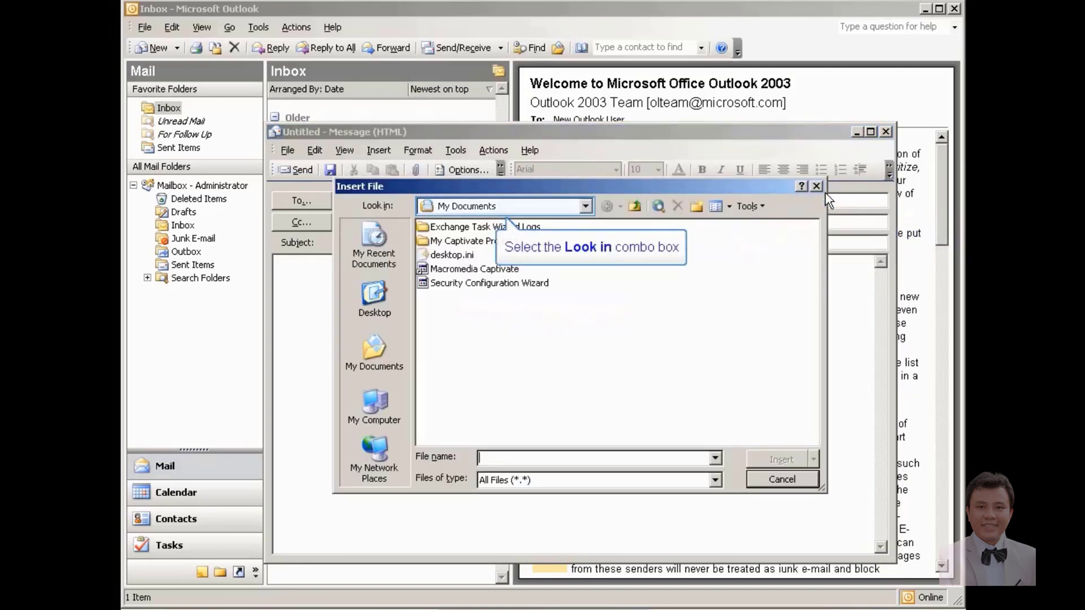
click(584, 207)
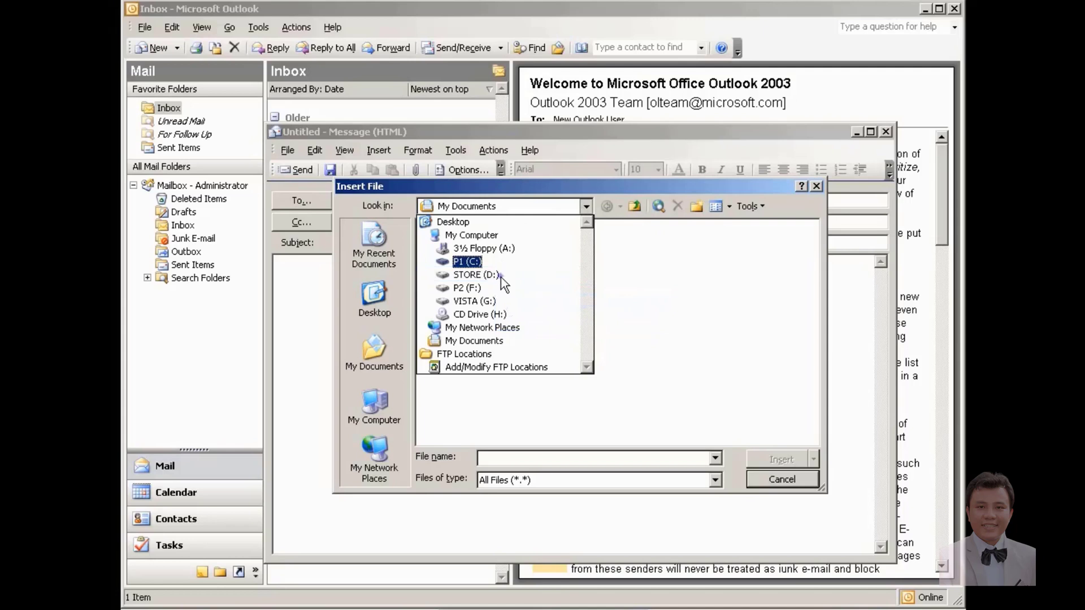
click(477, 275)
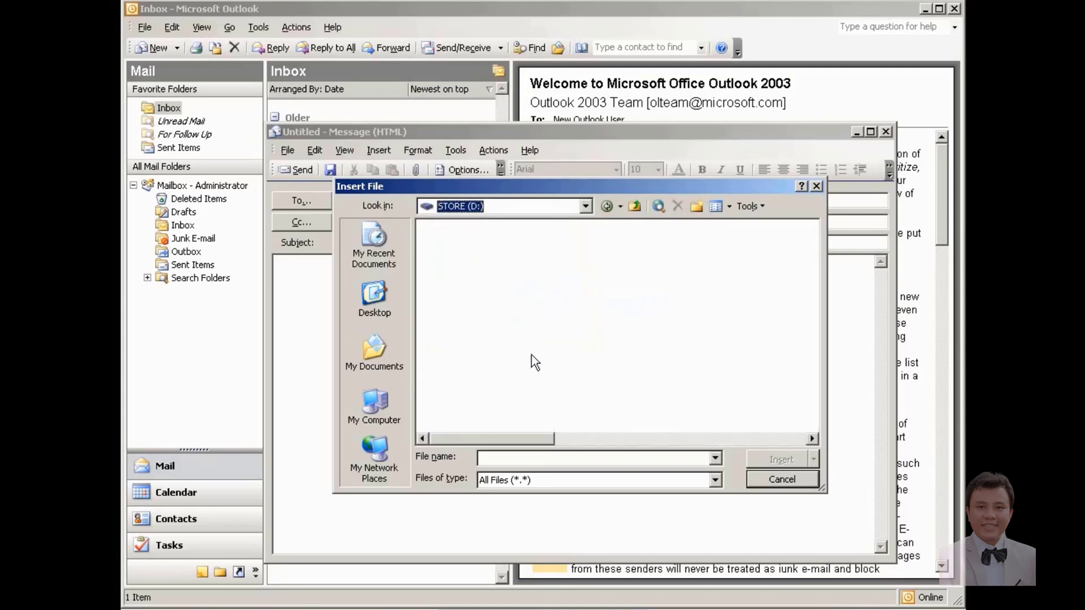
drag(535, 438, 757, 439)
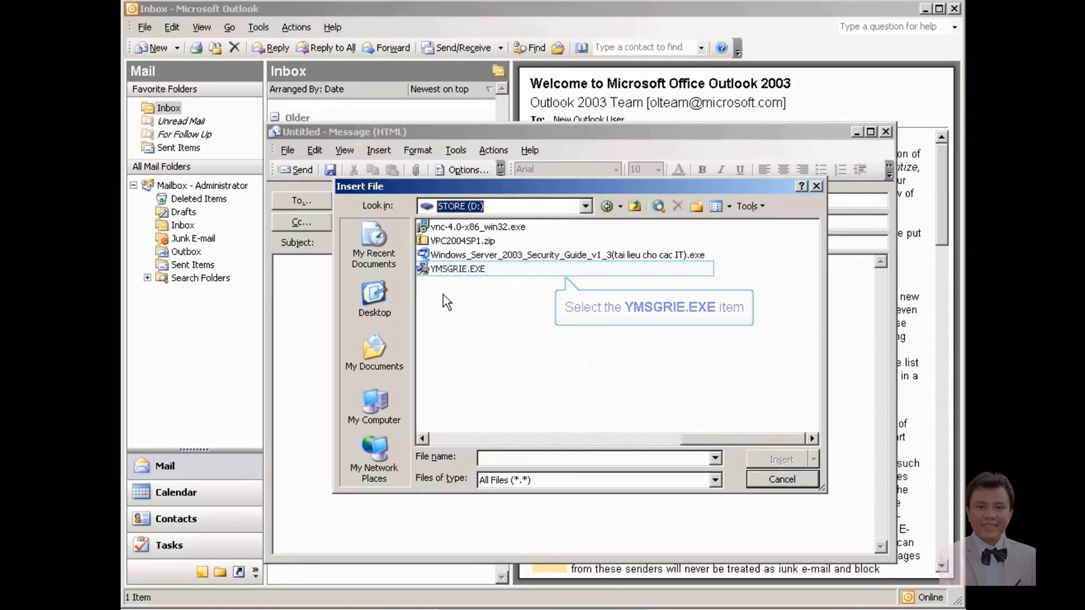
click(444, 269)
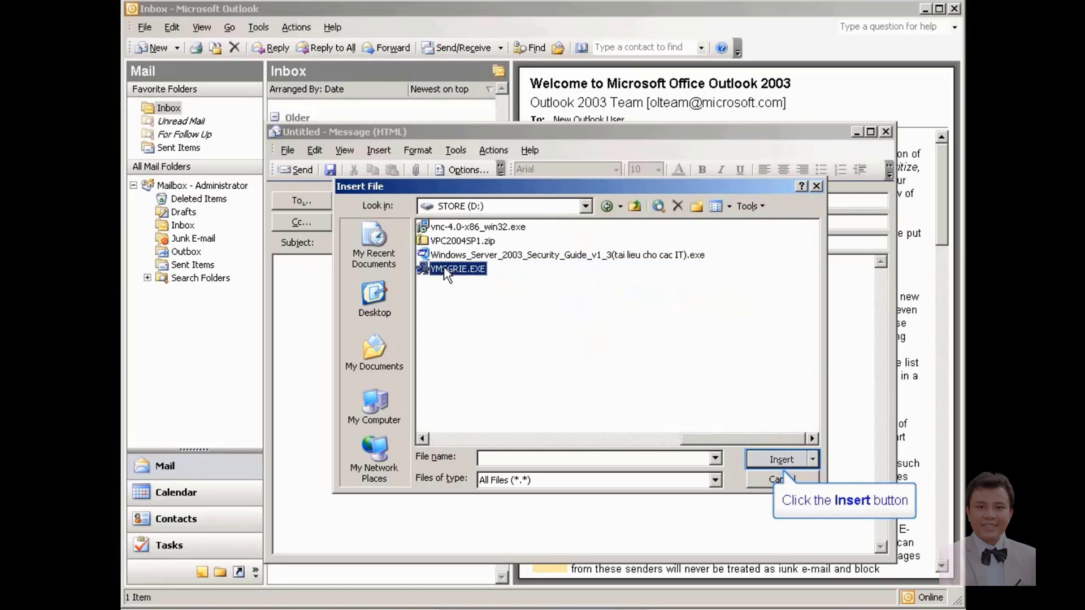
click(767, 459)
Step: Type the message body, ending with 'email co file dinh kem'
text(gui cho u1 co)
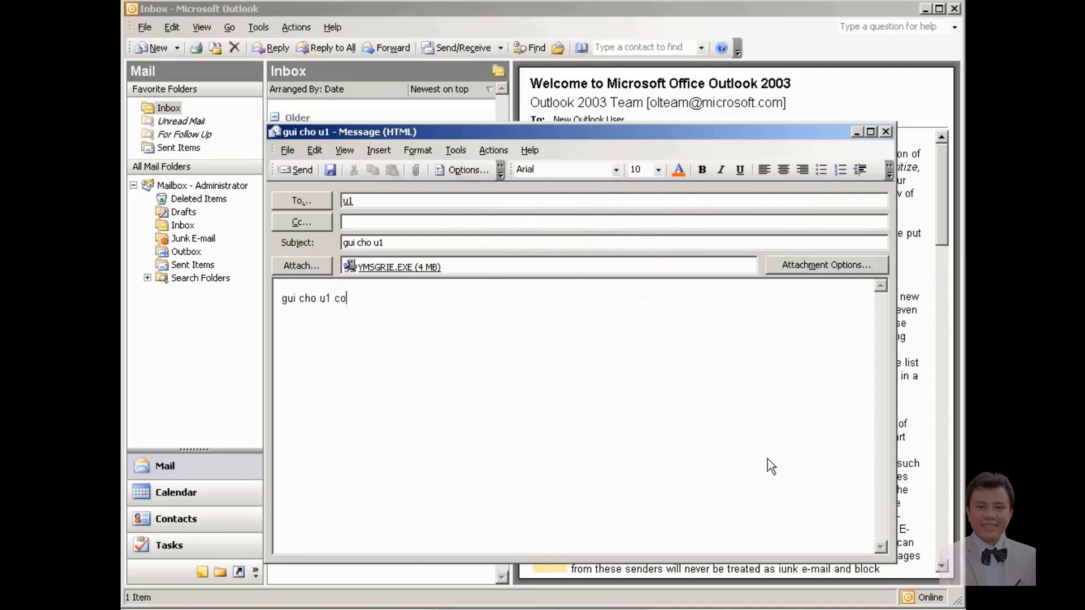
key(BackSpace)
key(BackSpace)
text(email co file dinh kem)
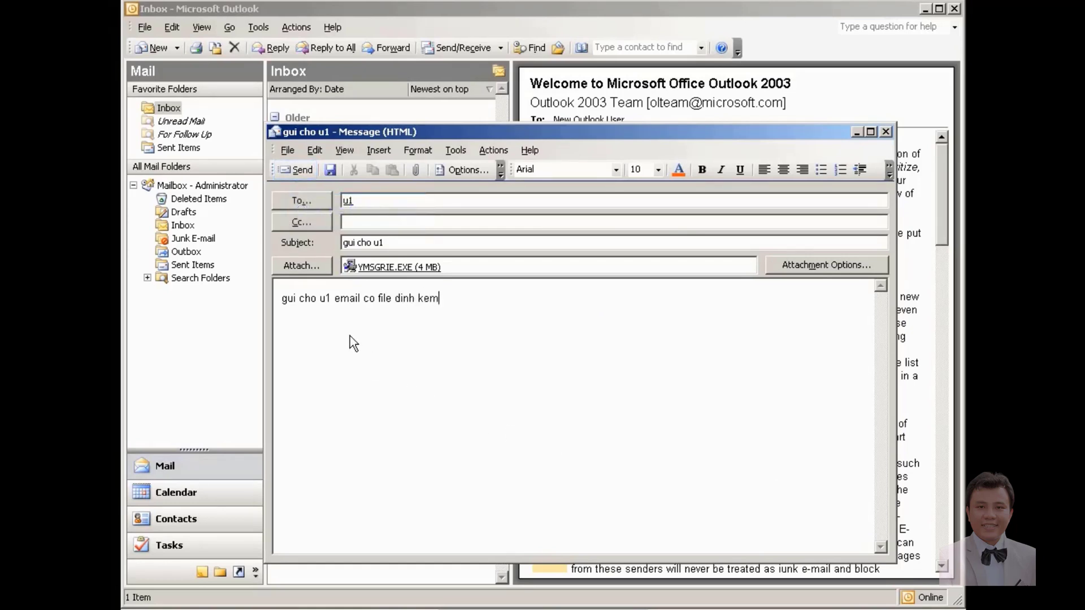
Step: Send the message to u1 despite the unsafe-attachment warning, then close Outlook
click(291, 165)
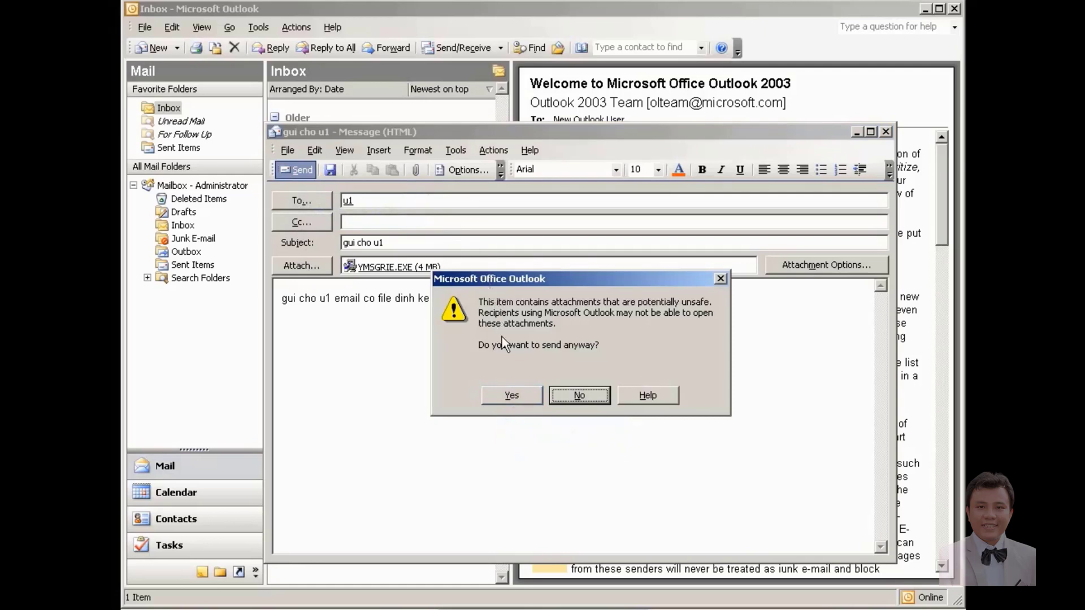
click(509, 395)
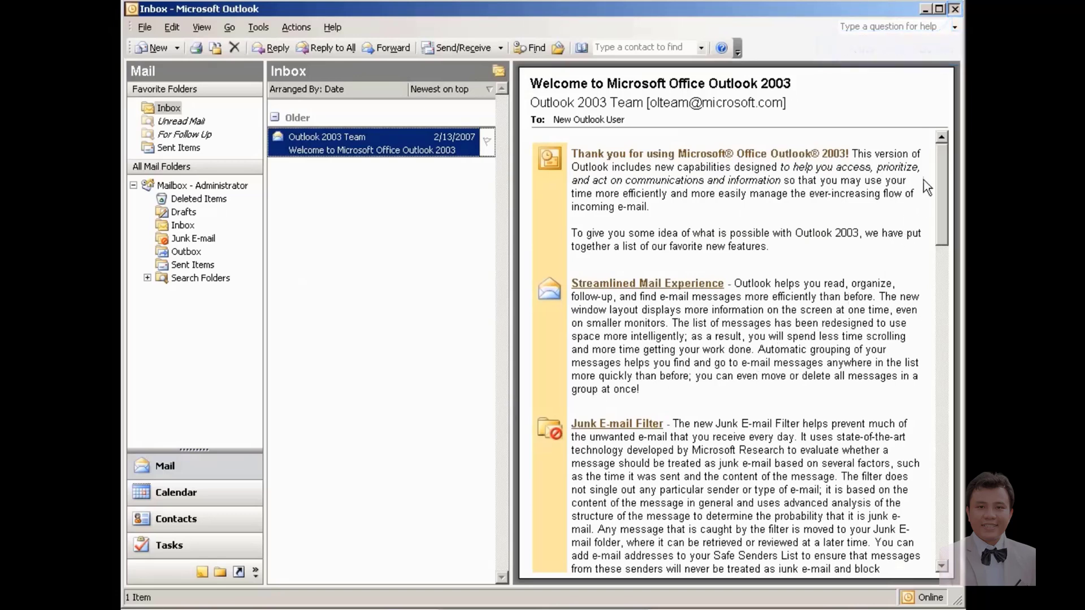
click(955, 9)
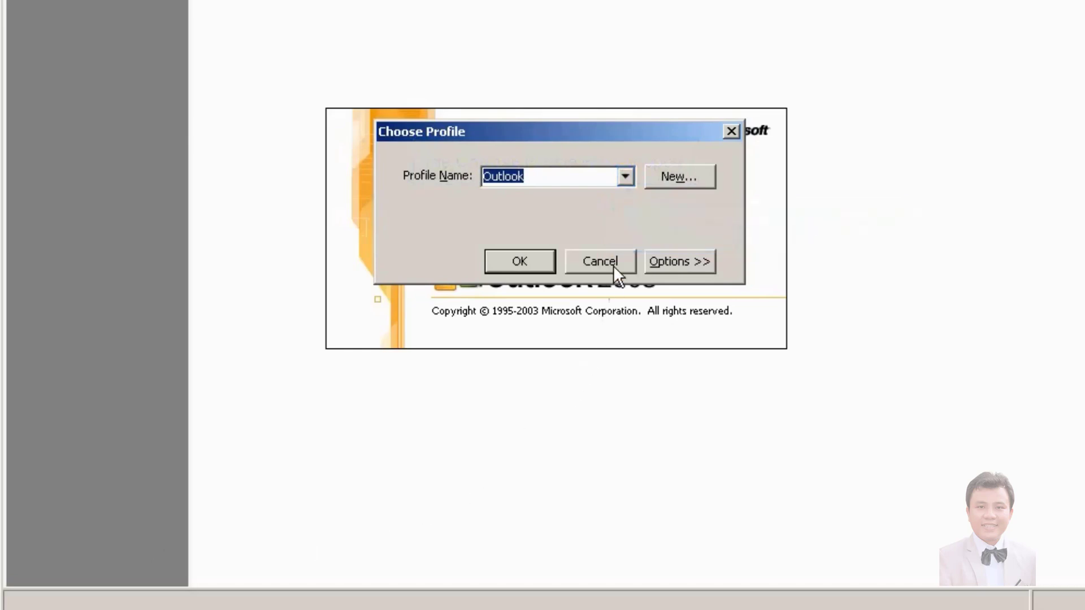
Step: Choose the u1 profile and connect with u1's password
click(624, 174)
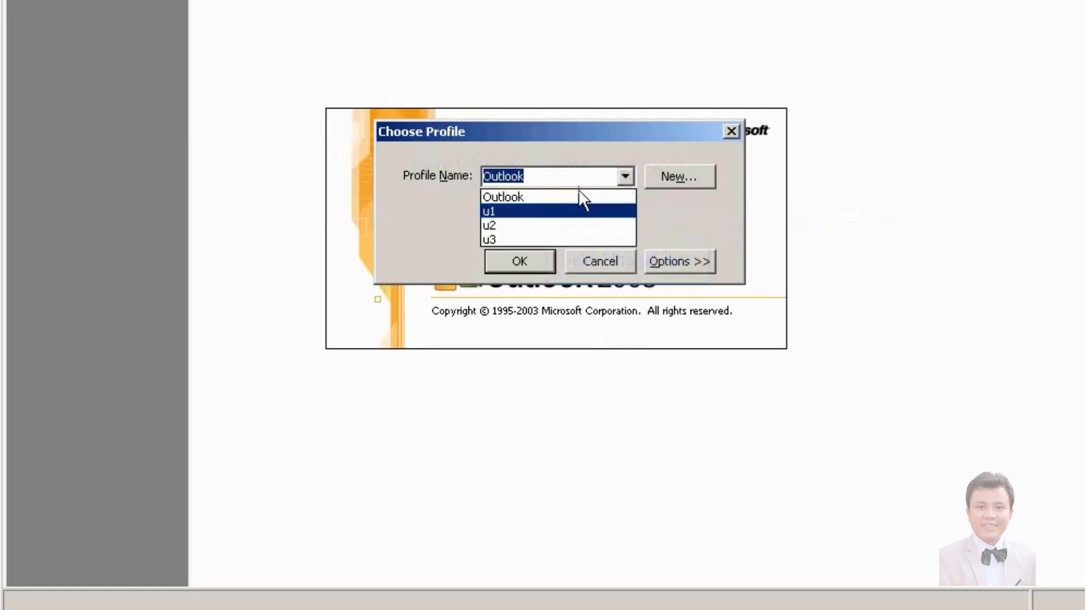
click(575, 211)
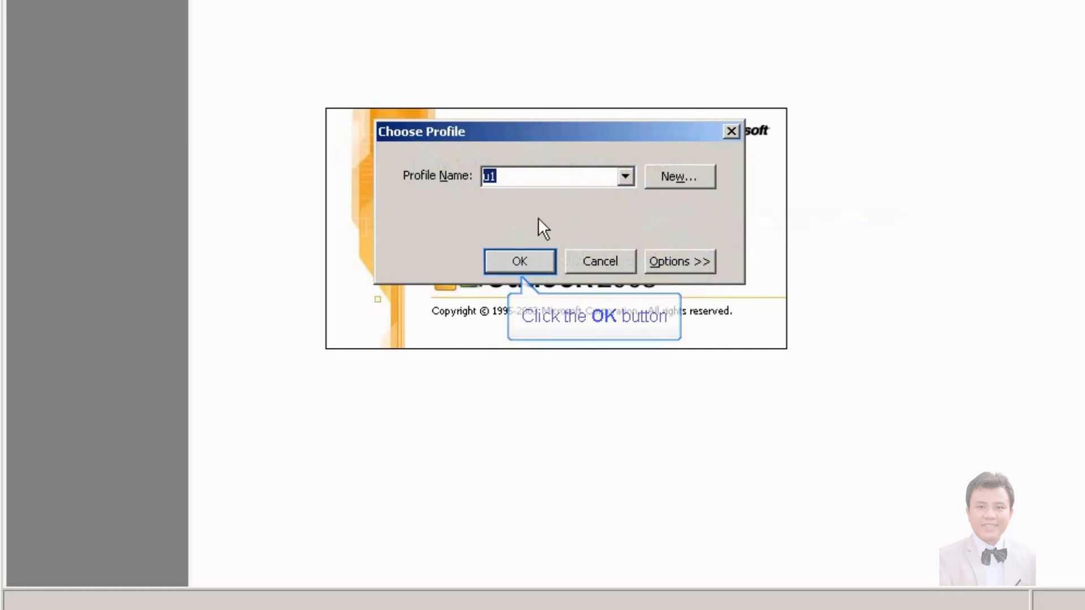
click(524, 257)
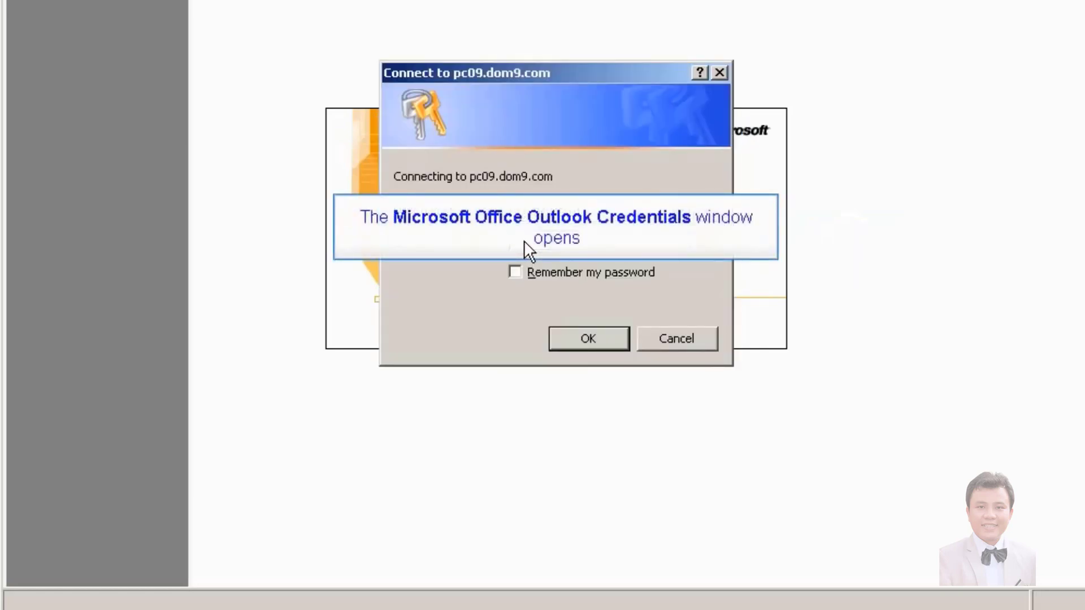
text(•••)
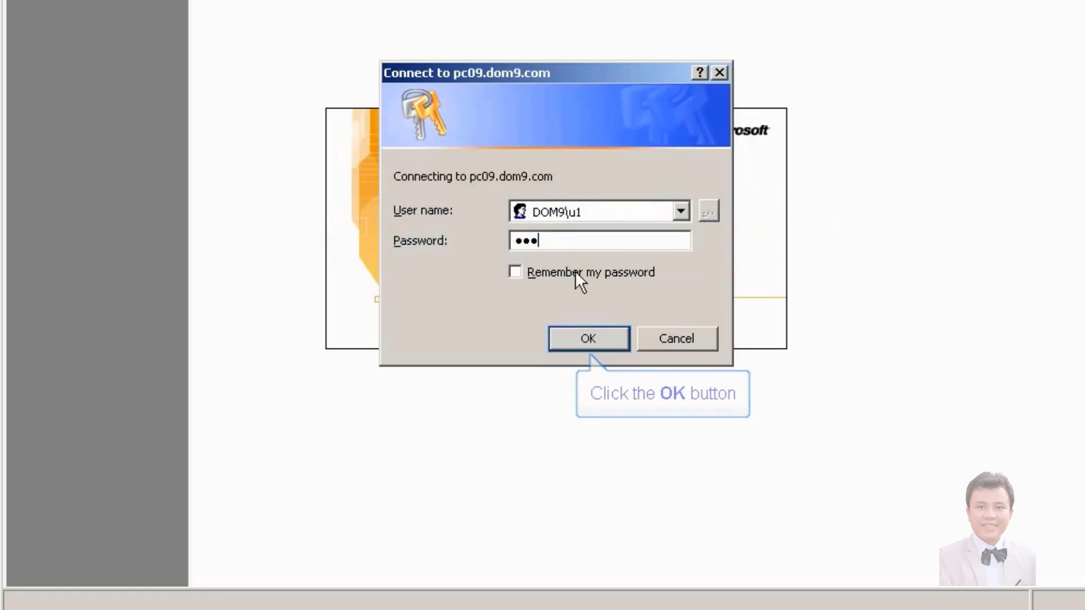
click(589, 340)
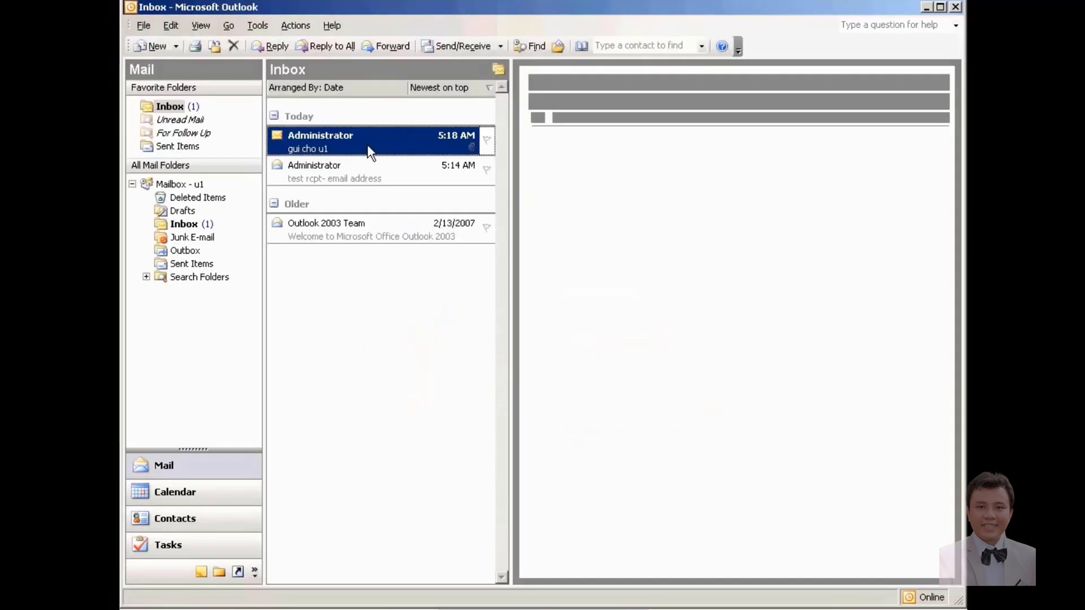
Step: Open and close the 'gui cho u1' message with its blocked YMSGRIE.EXE attachment, then exit Outlook
double_click(368, 145)
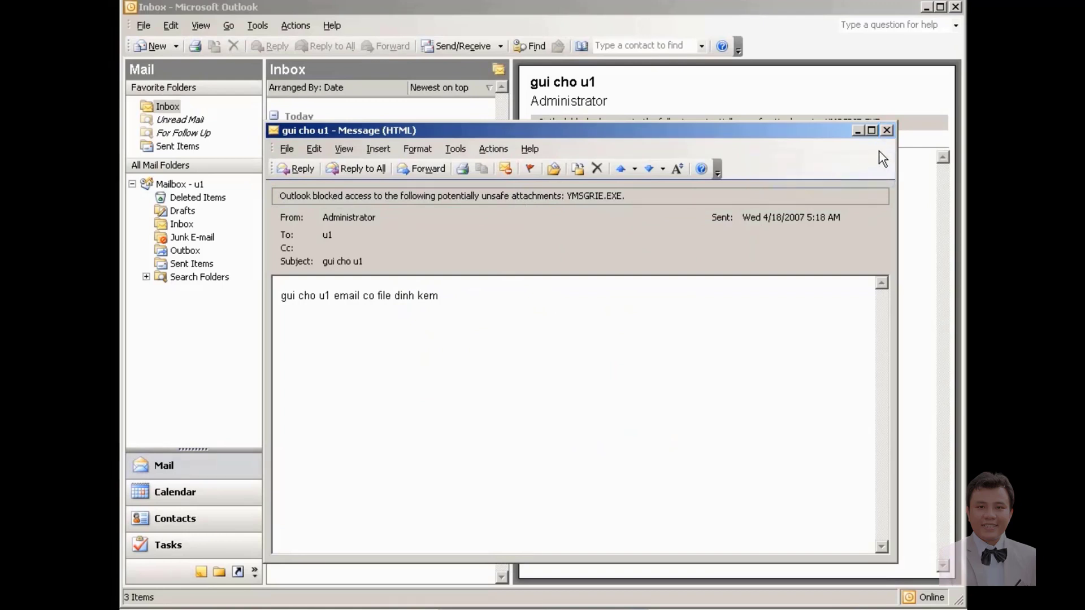
click(887, 131)
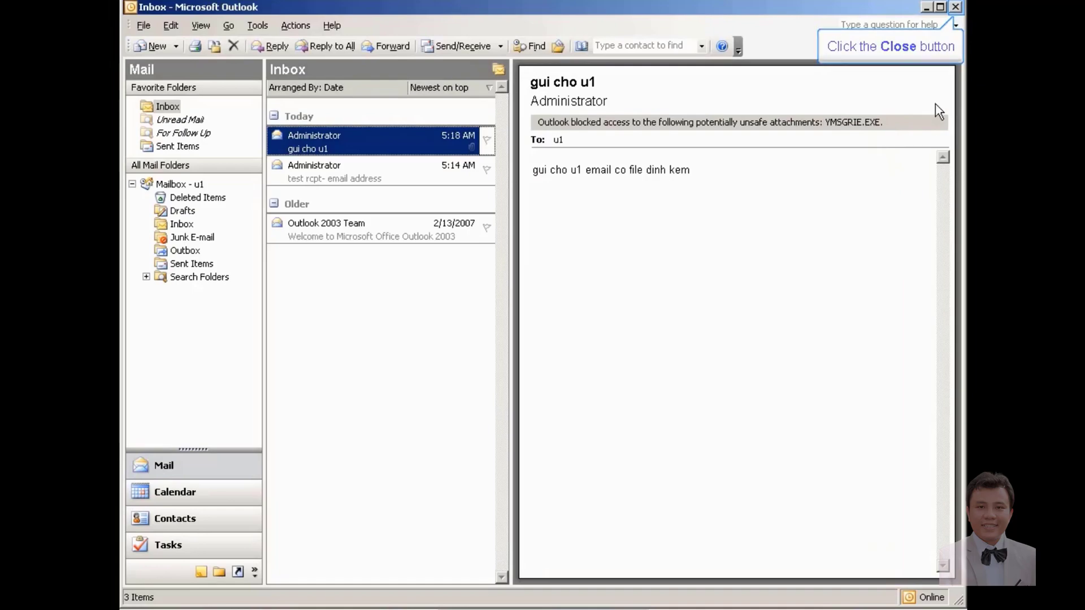
click(956, 6)
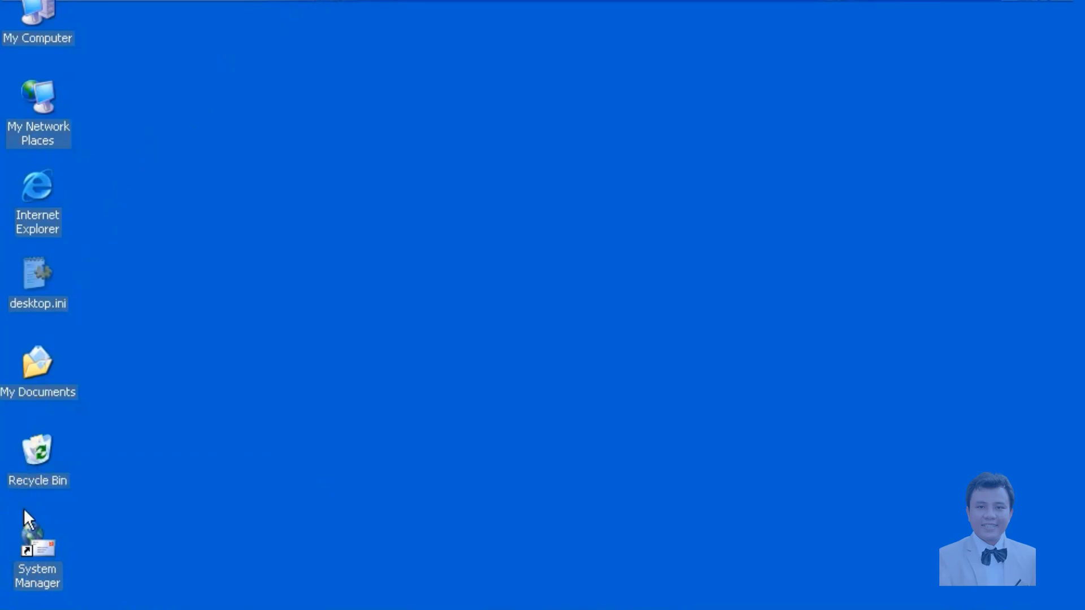
Step: Launch System Manager full-screen and show Recipient Policies under Recipients
double_click(23, 553)
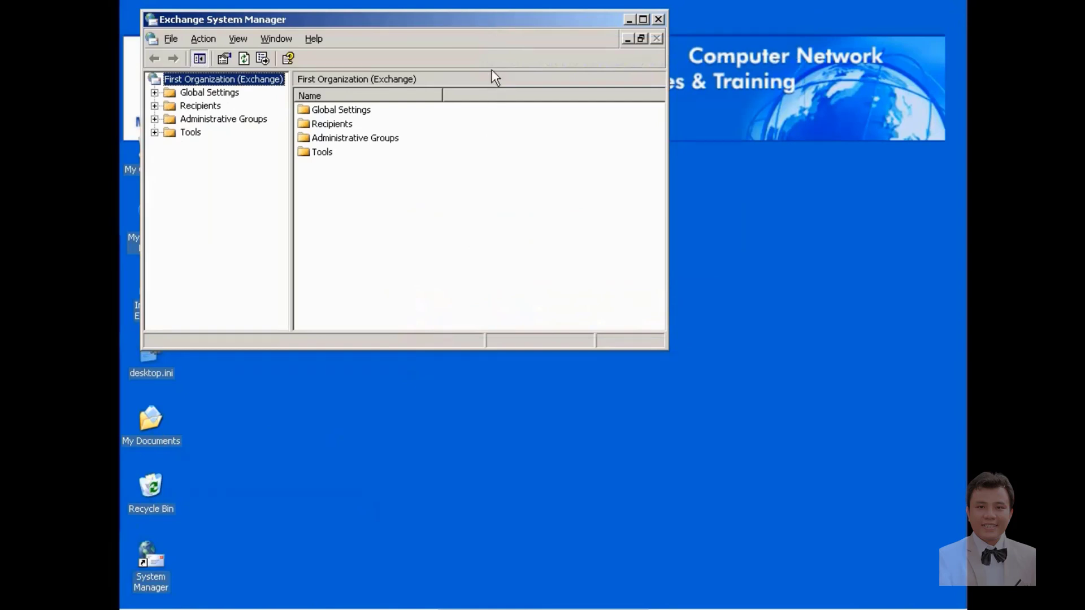
double_click(493, 24)
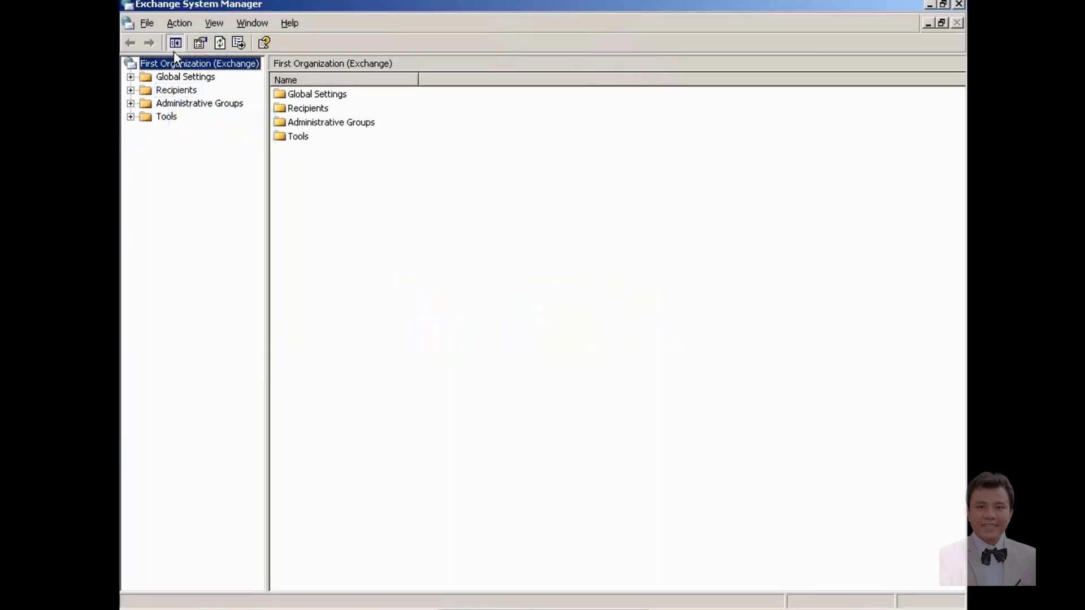
click(131, 90)
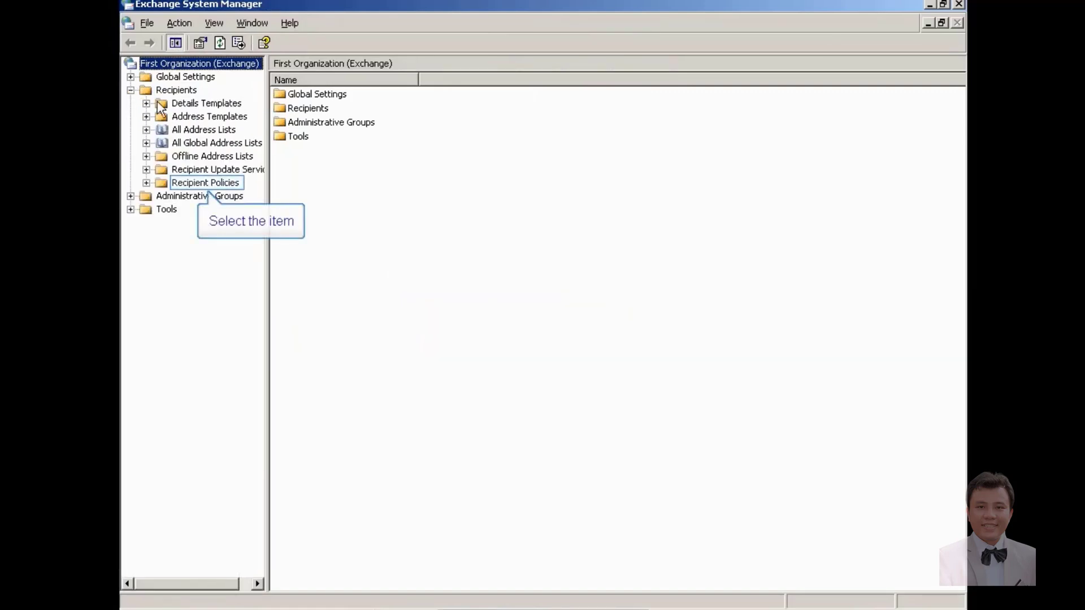
click(177, 185)
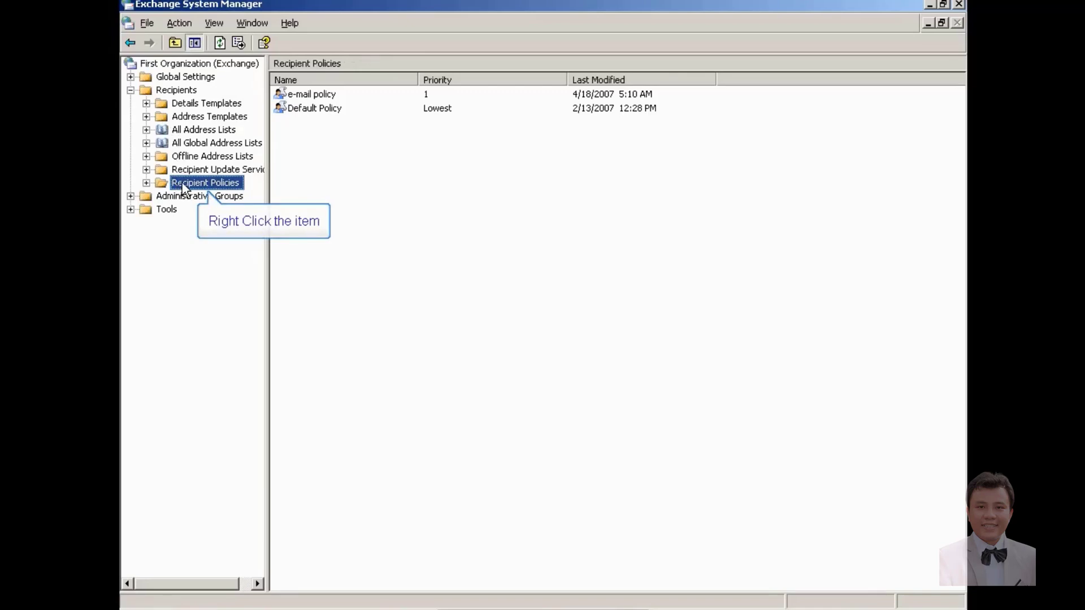
Step: Create a new recipient policy that includes the Mailbox Manager Settings property page
right_click(188, 187)
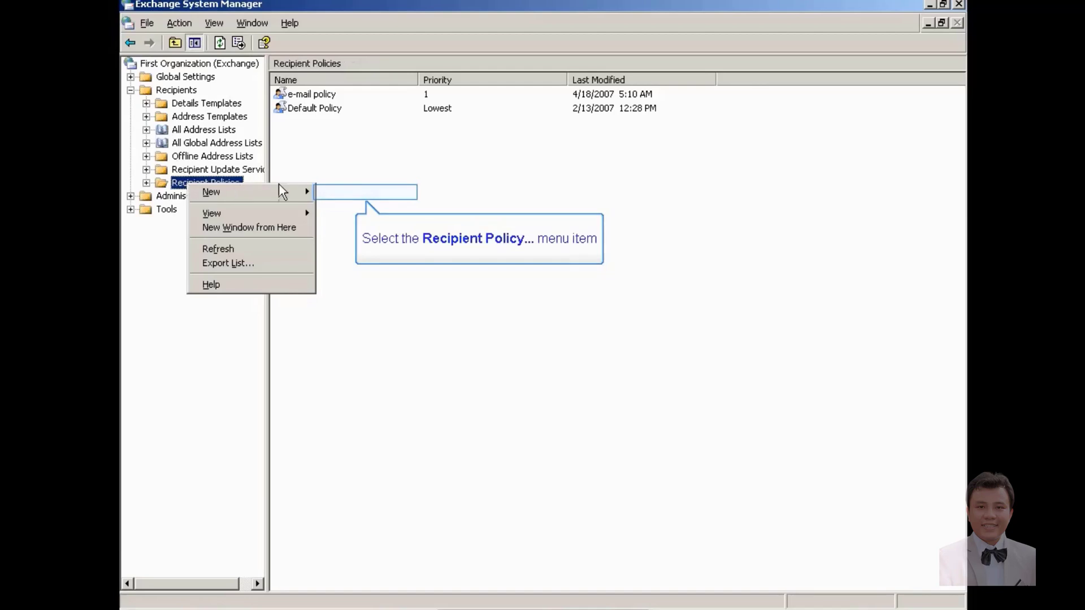
click(348, 195)
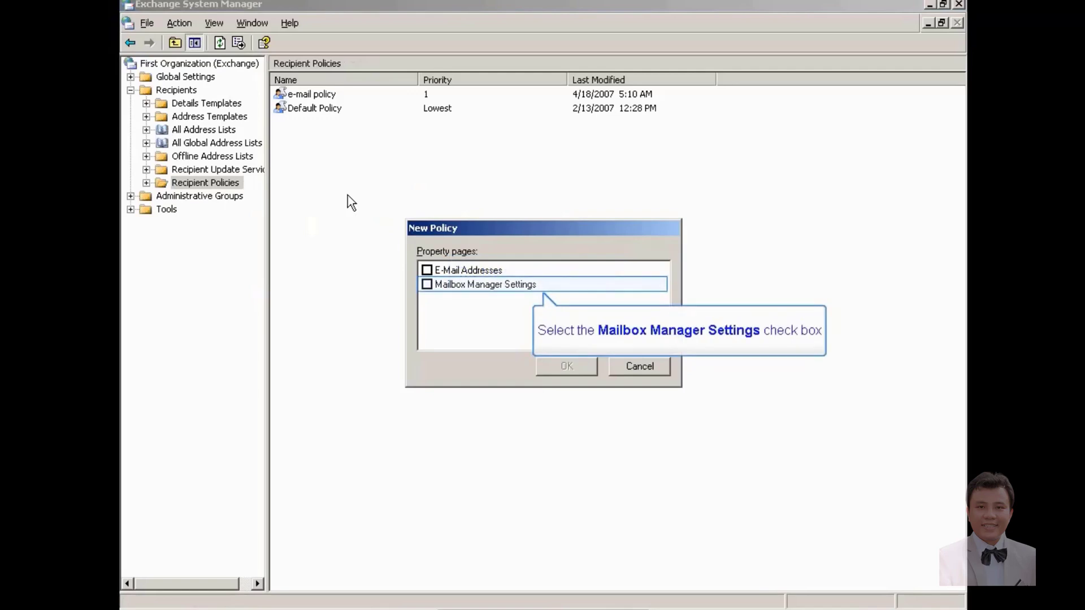
click(427, 285)
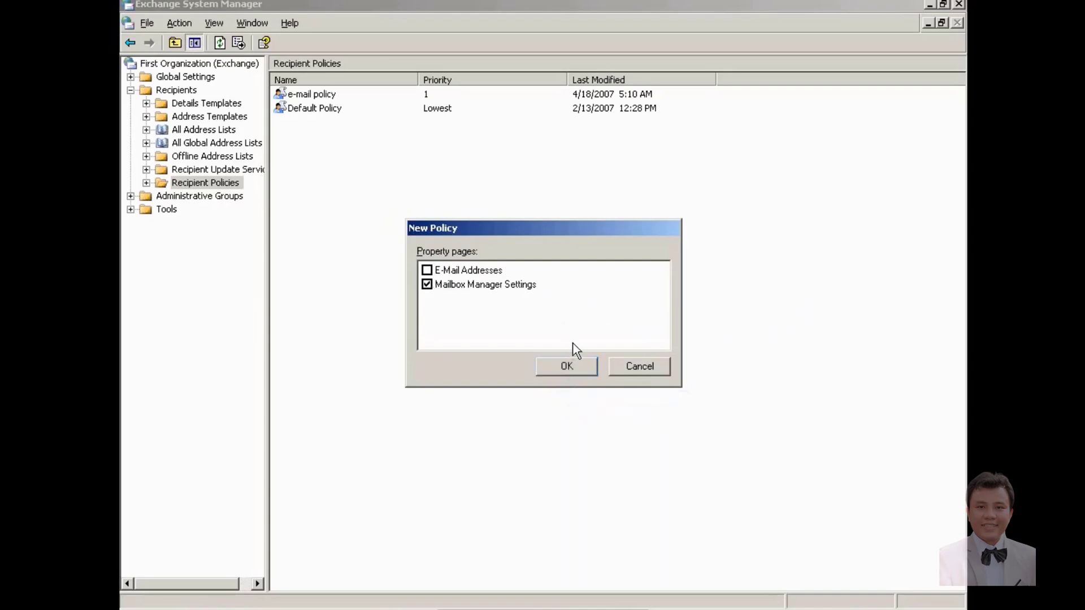
click(573, 369)
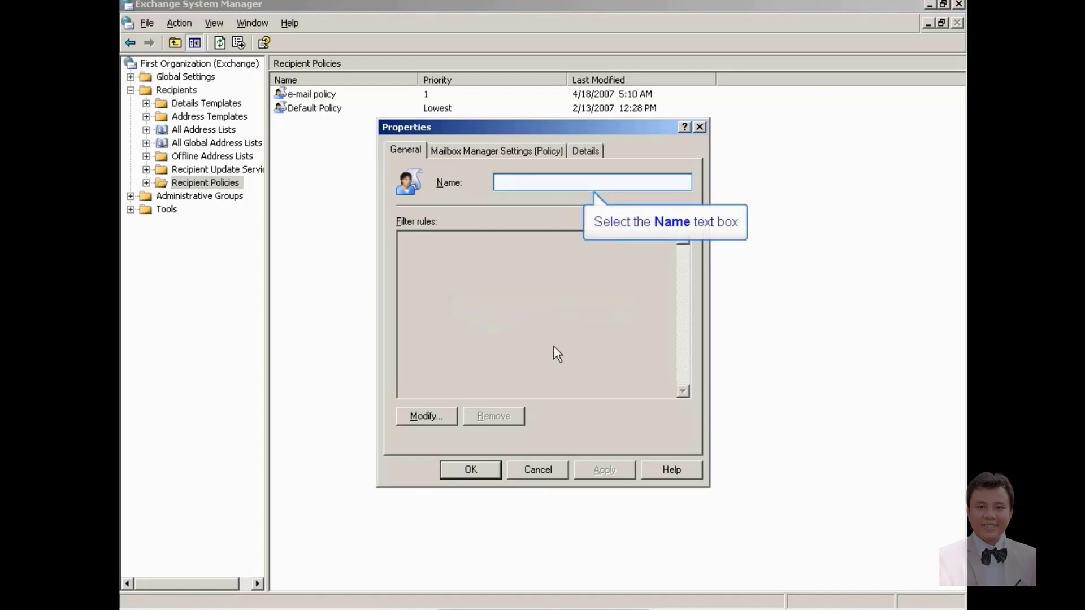
Step: Name the policy 'mailbox policy', apply it, and open Modify to edit its filter rules
click(538, 178)
text(mailbox)
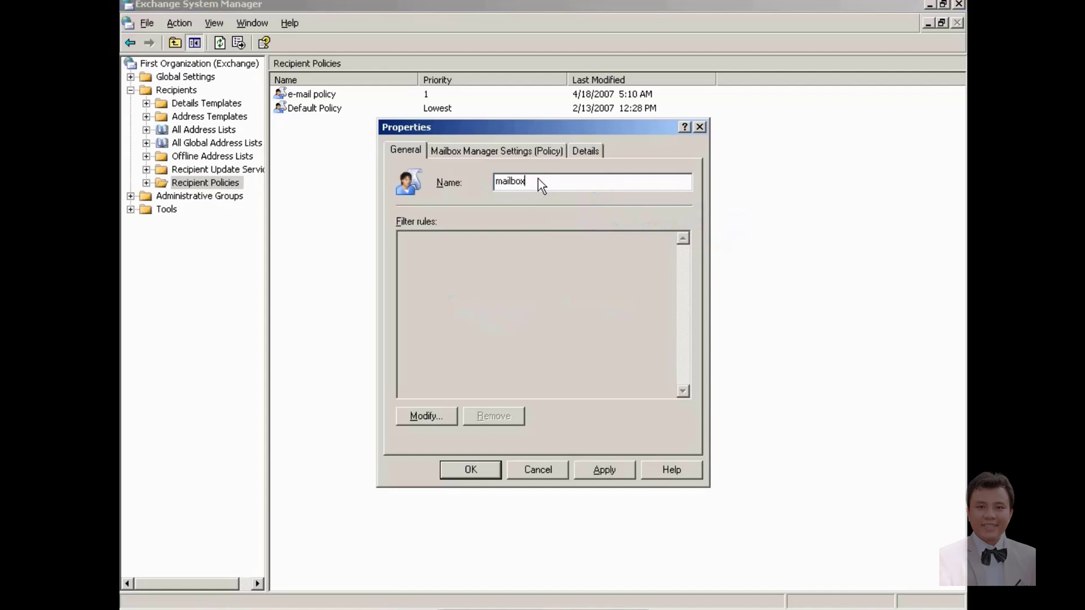
text( policy)
click(586, 472)
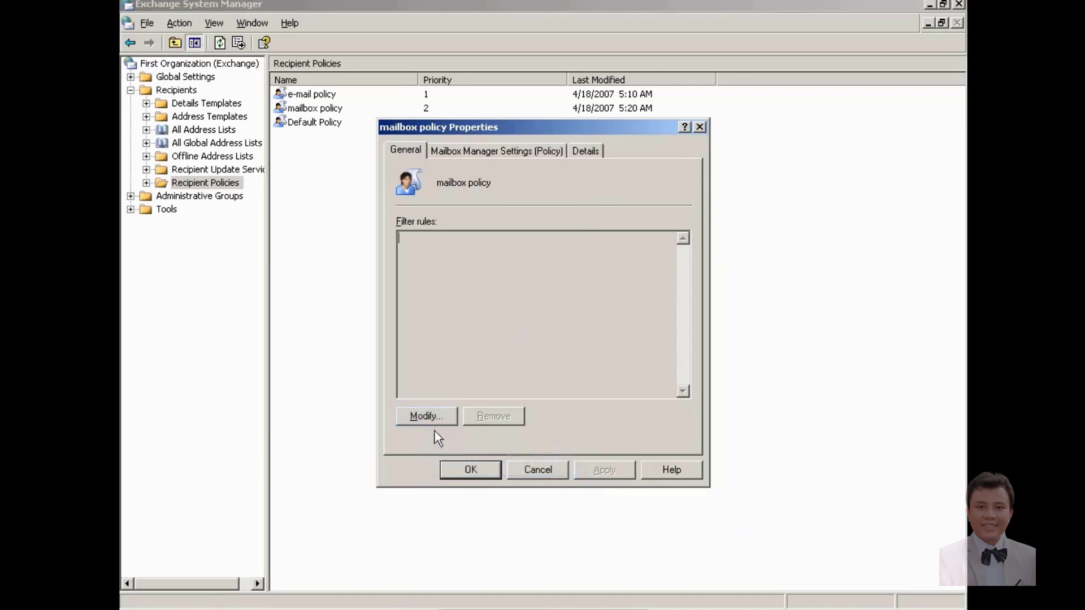
click(429, 412)
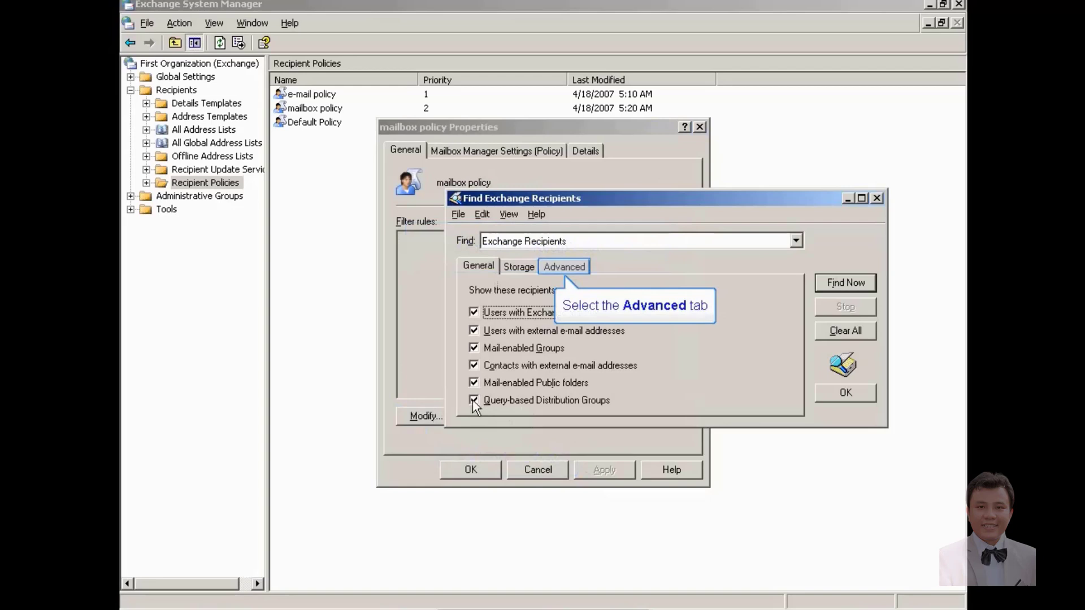
Step: Filter the policy on Office Location 'Is (exactly)' a value, finding the single matching user
click(571, 266)
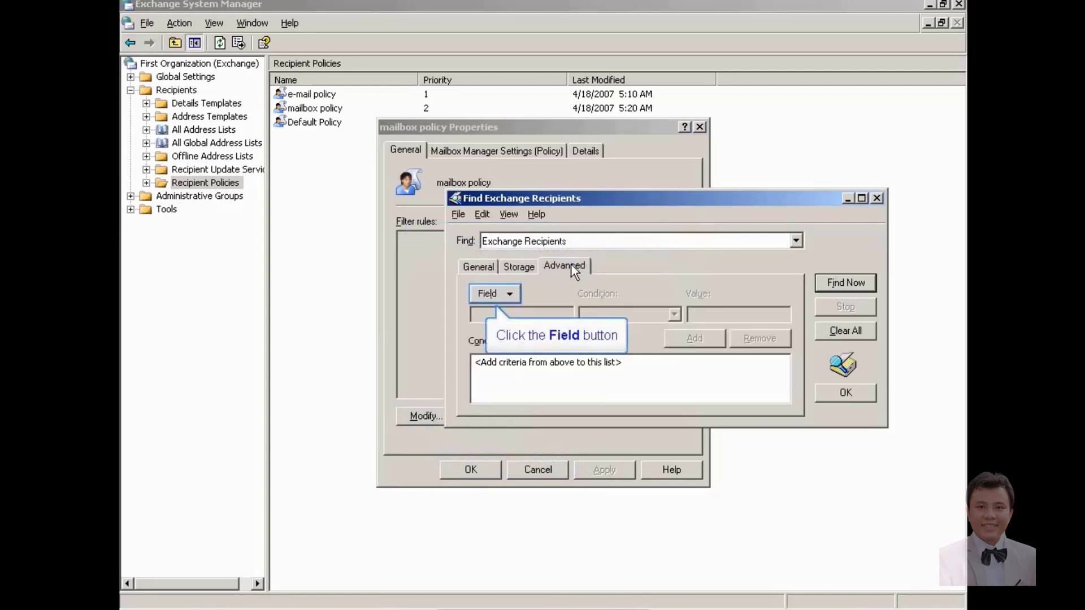
click(503, 295)
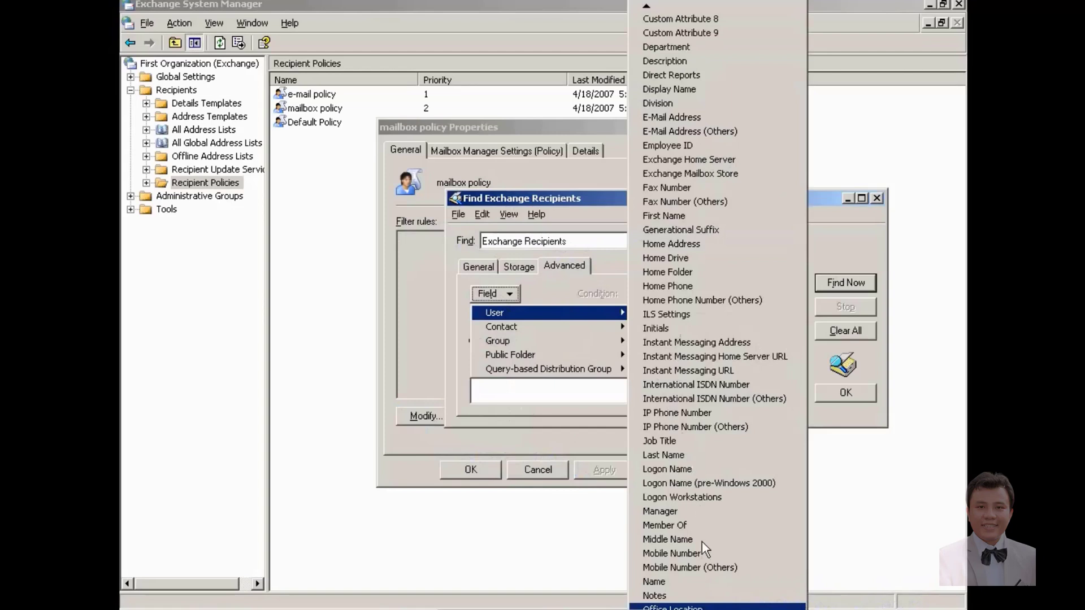
click(706, 608)
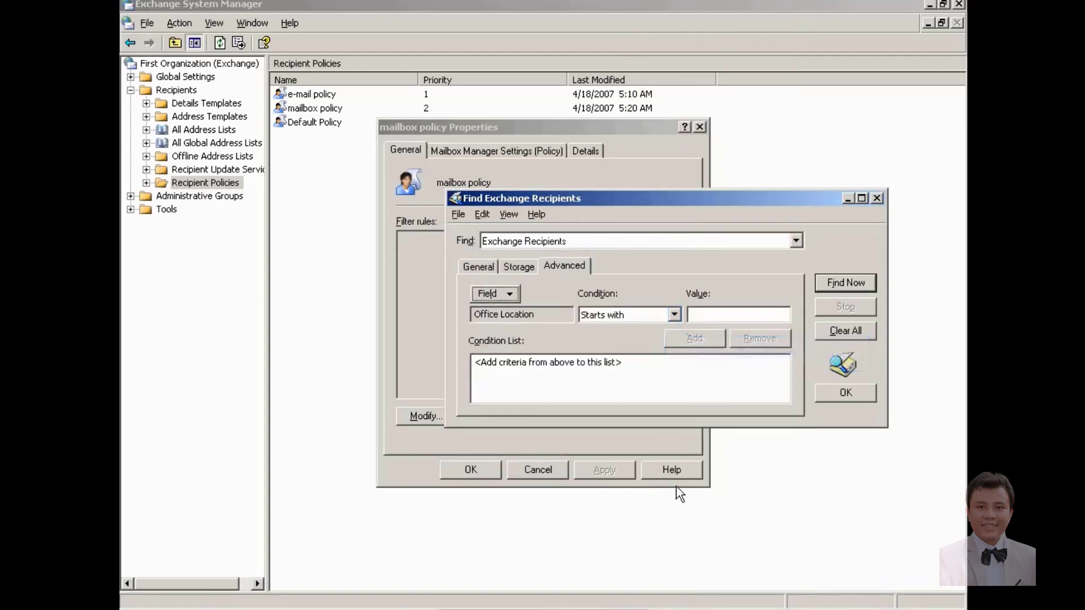
click(674, 315)
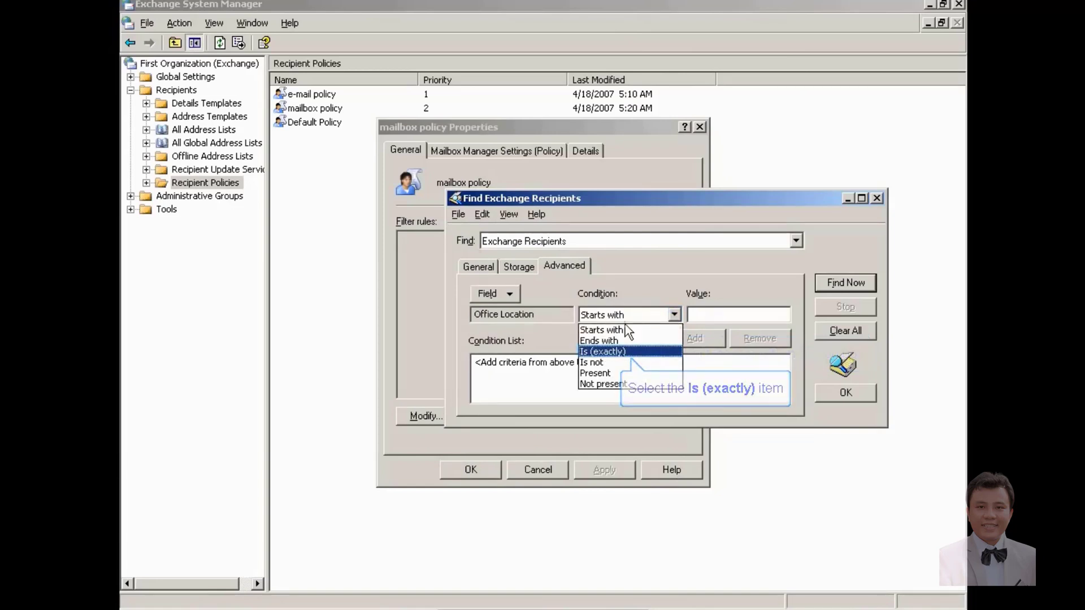
click(613, 353)
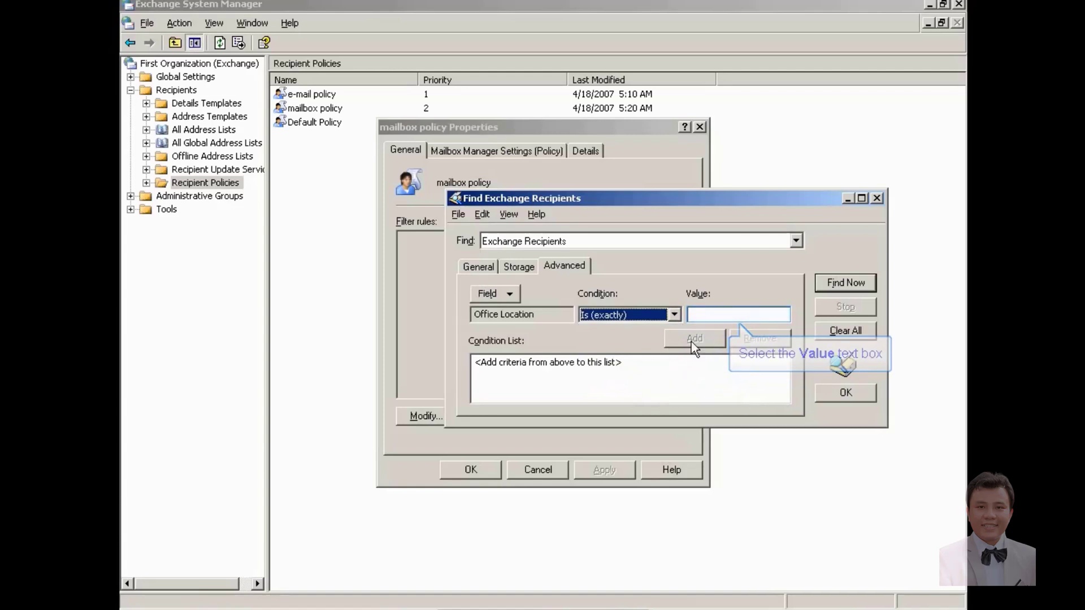
click(714, 322)
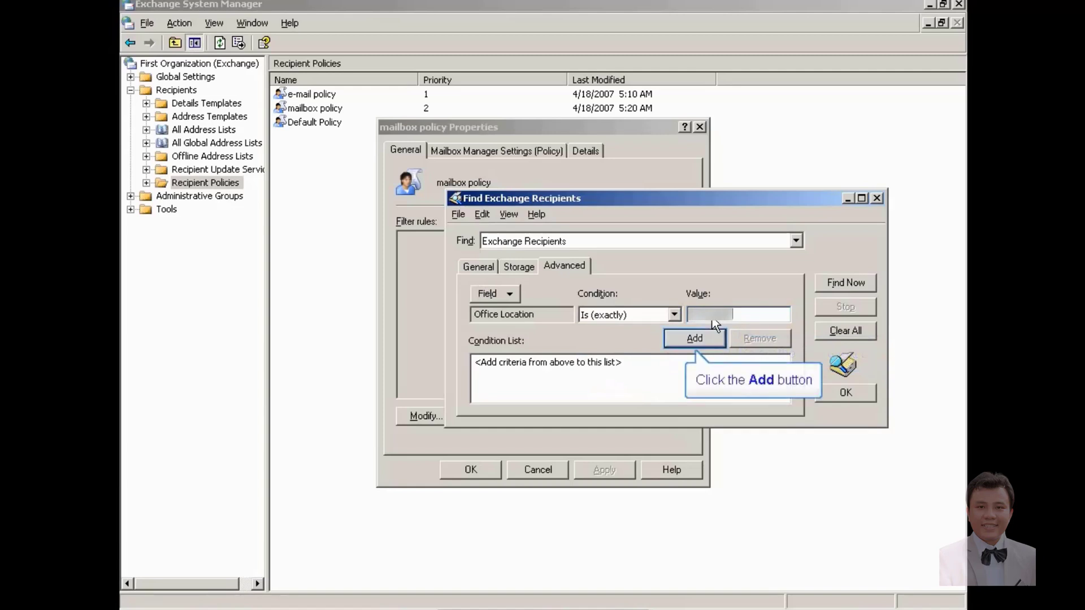
click(669, 338)
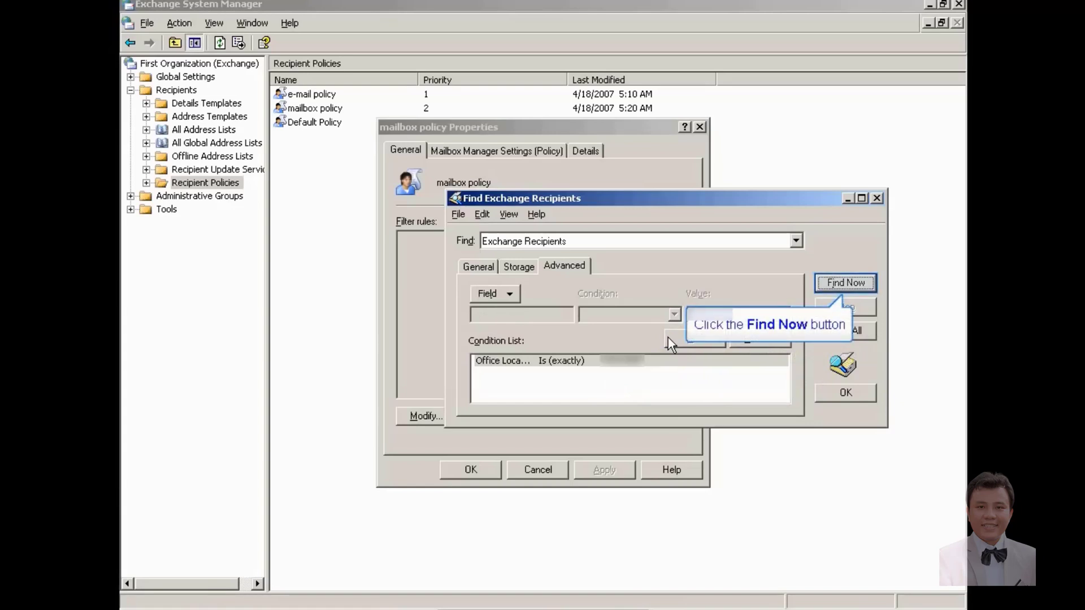
click(849, 282)
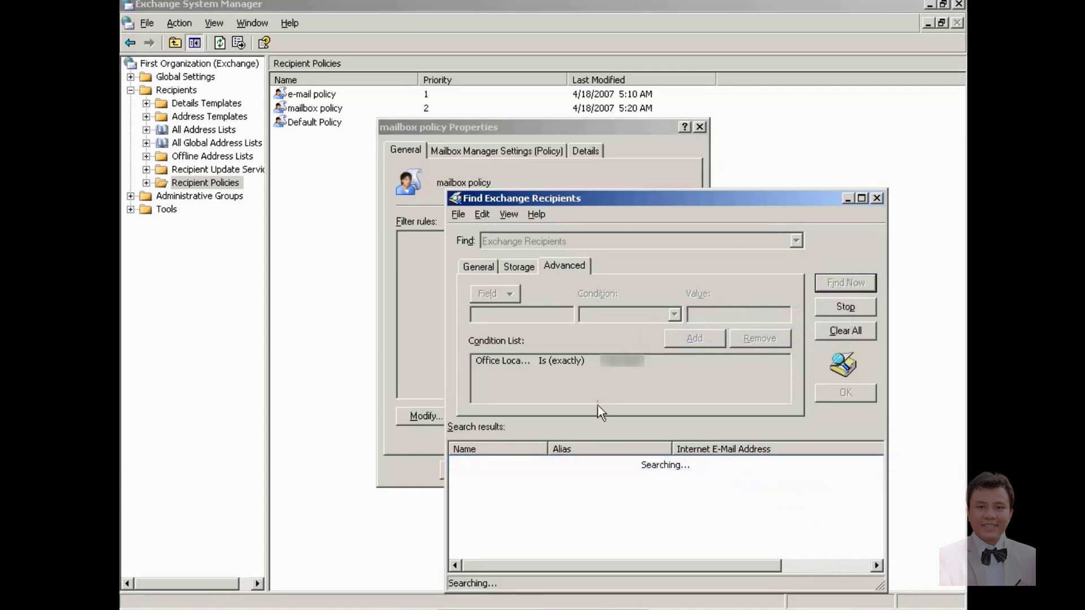
click(589, 464)
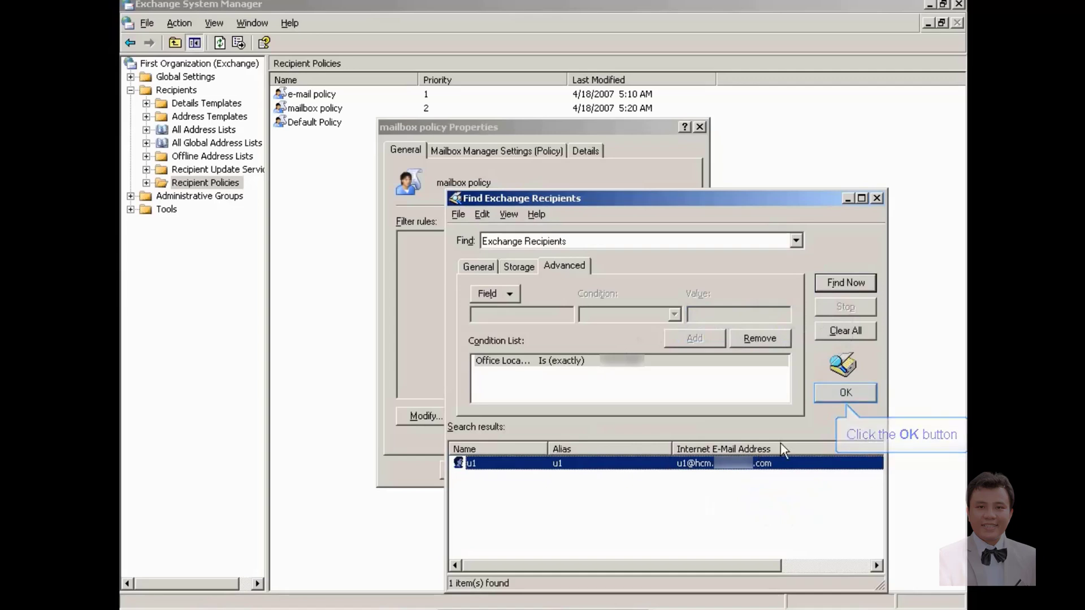
click(829, 393)
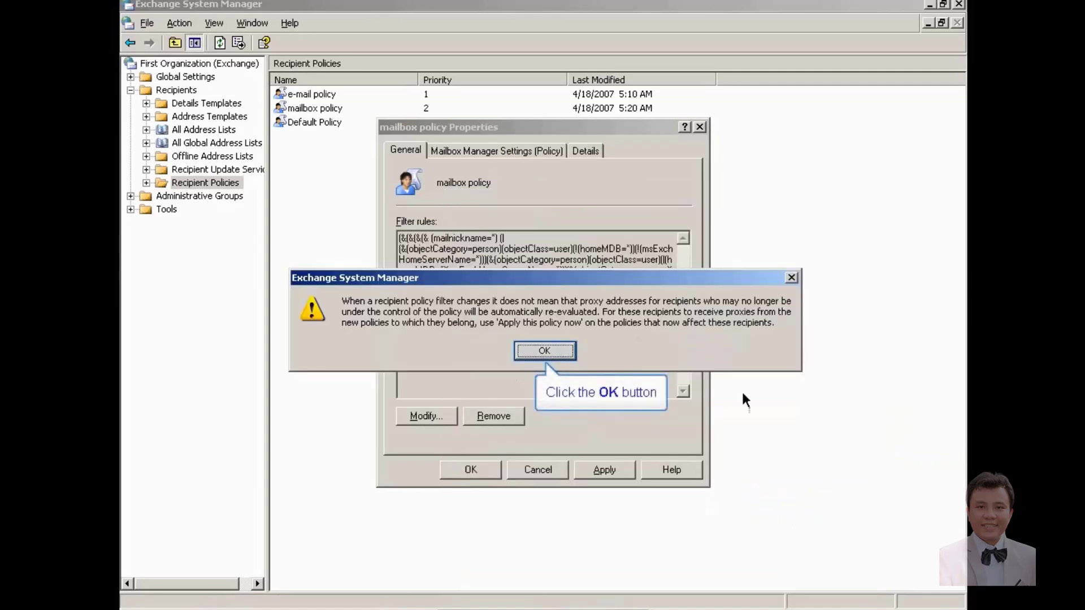
Step: Set the policy's mailbox manager action to move old messages to the Deleted Items folder
click(537, 351)
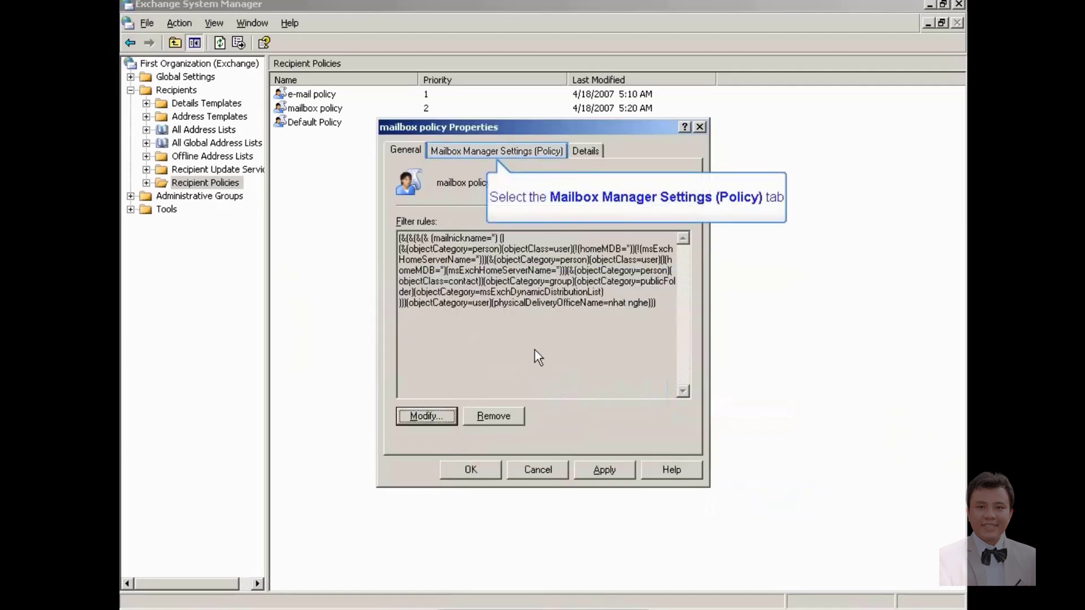
click(504, 151)
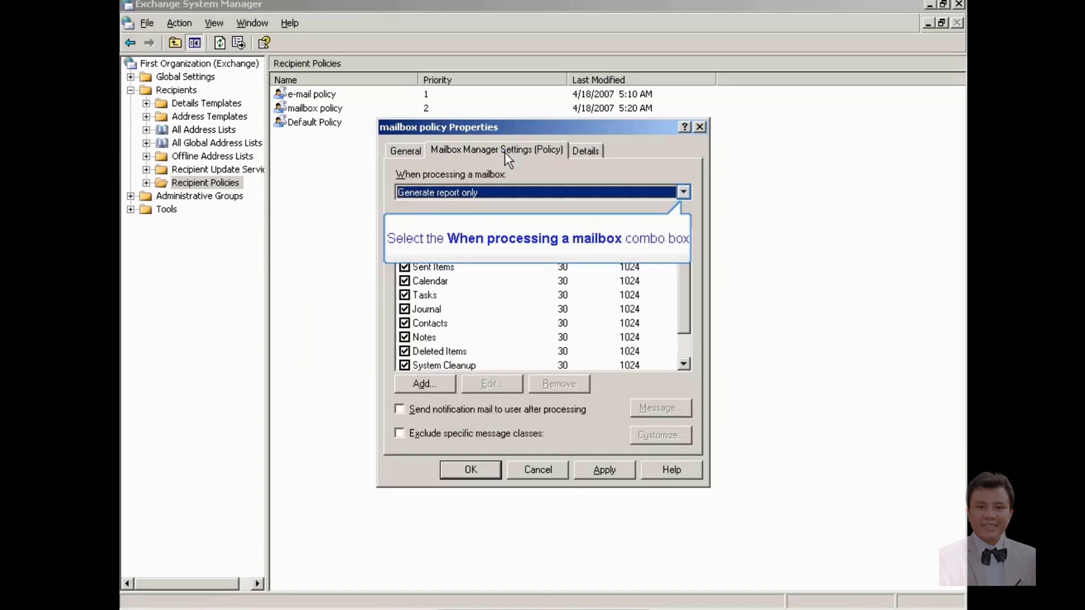
click(684, 192)
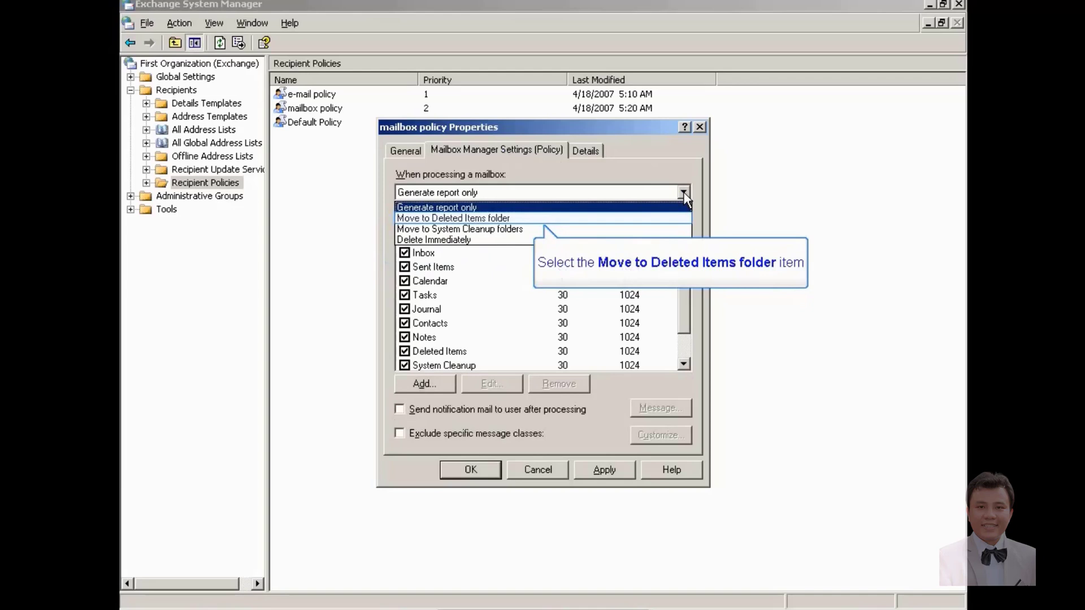
click(497, 219)
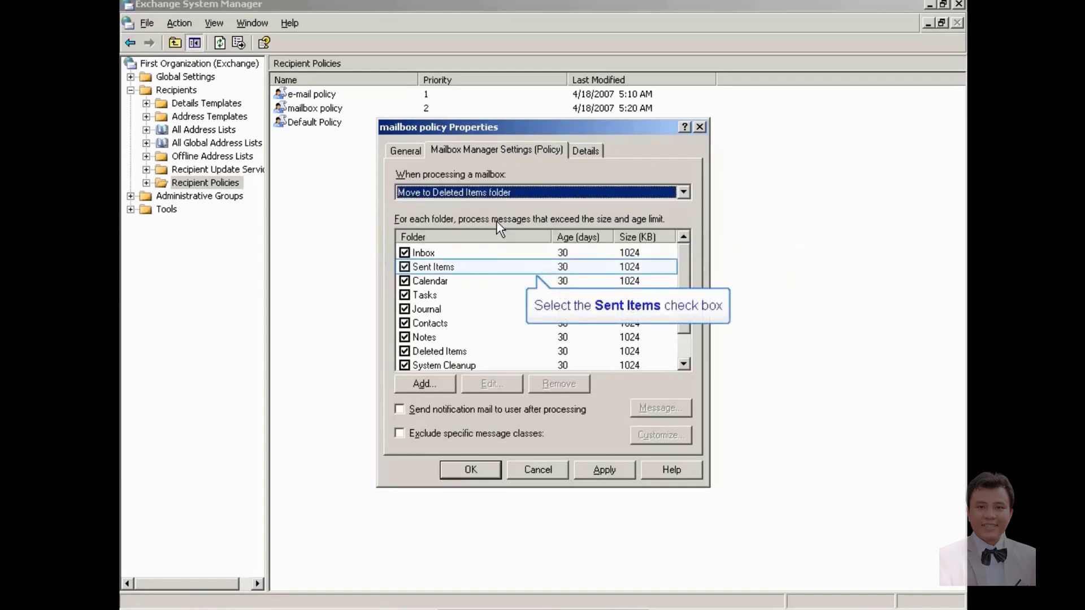
Step: Exclude every folder except Inbox from mailbox manager processing
click(404, 267)
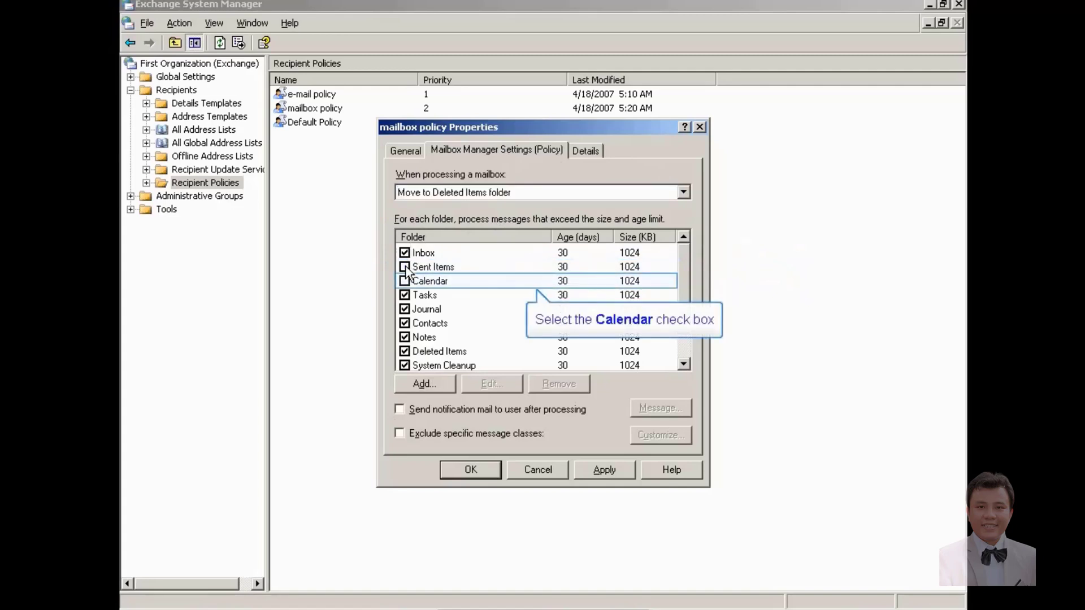
click(405, 281)
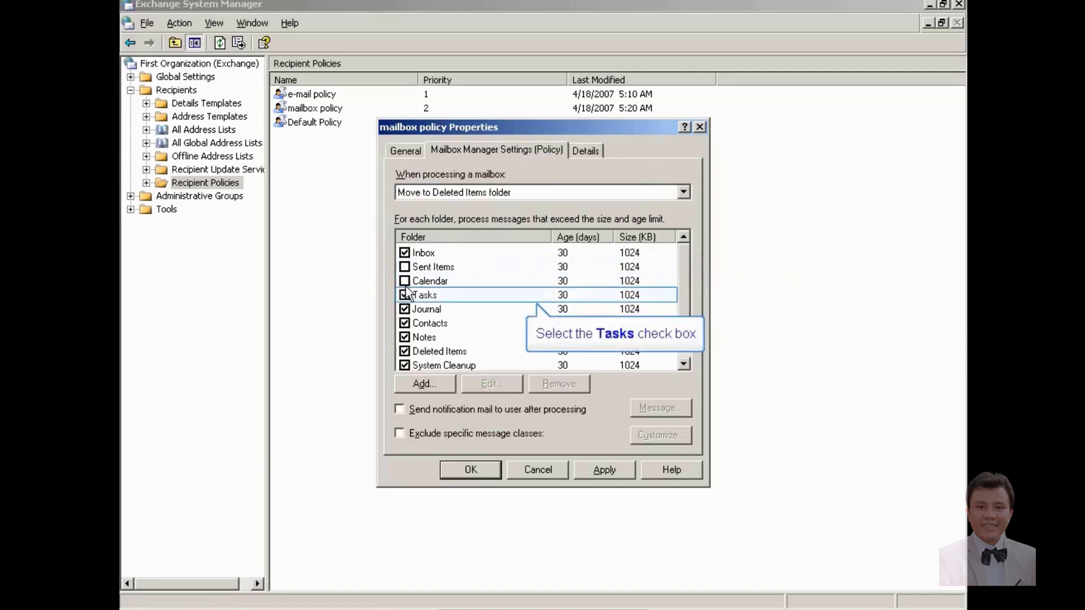
click(405, 295)
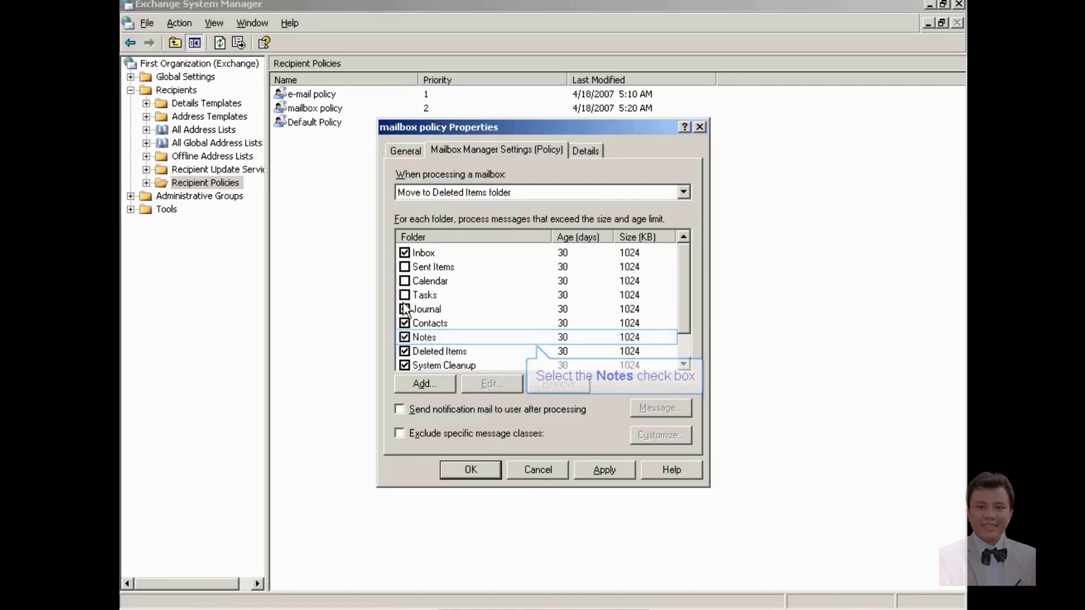
click(405, 337)
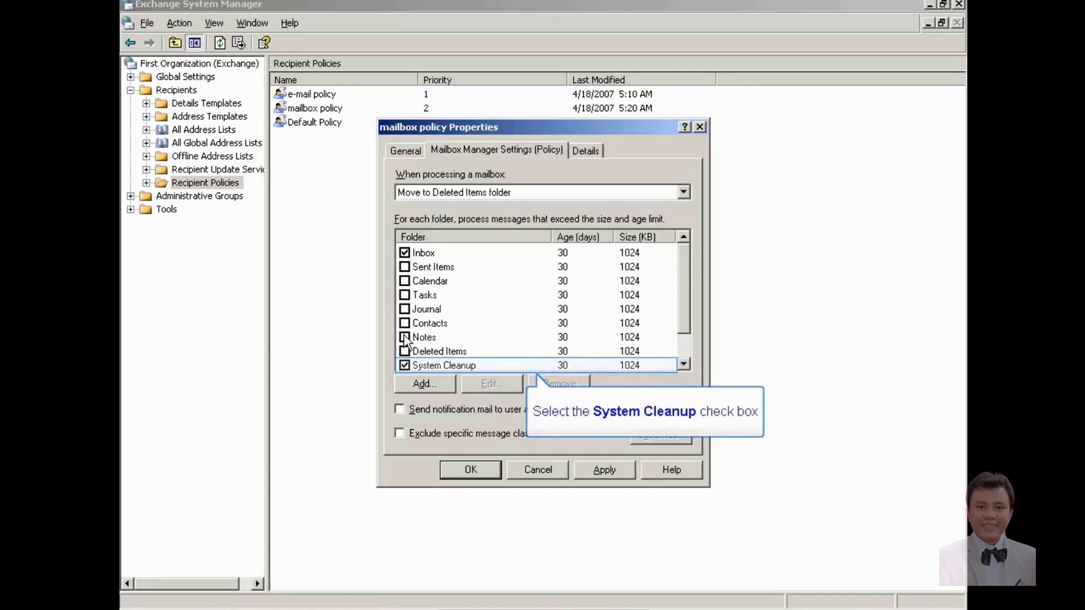
click(405, 366)
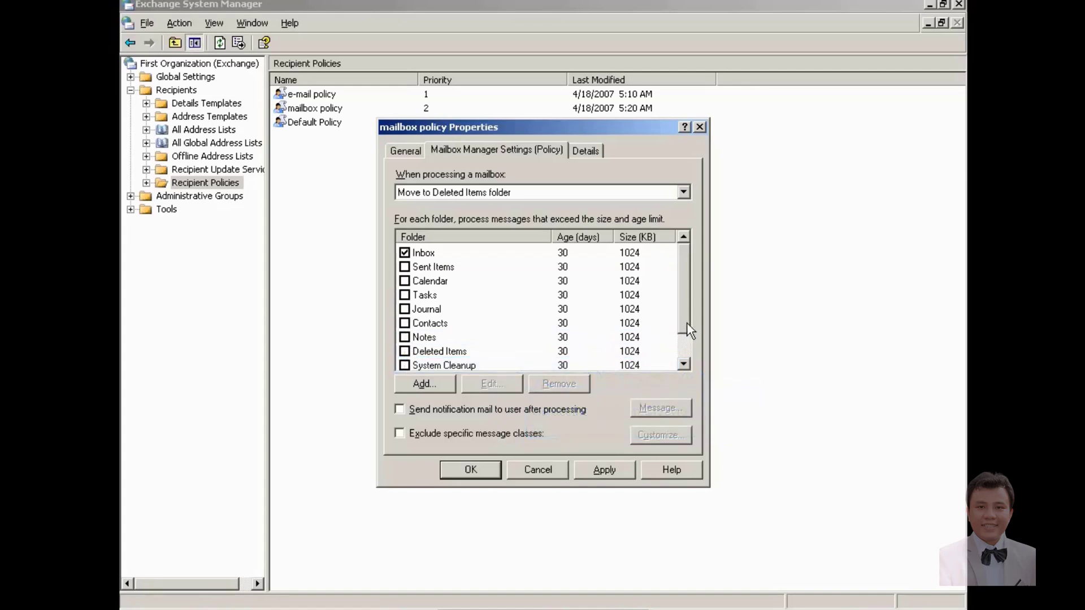
drag(688, 317, 686, 362)
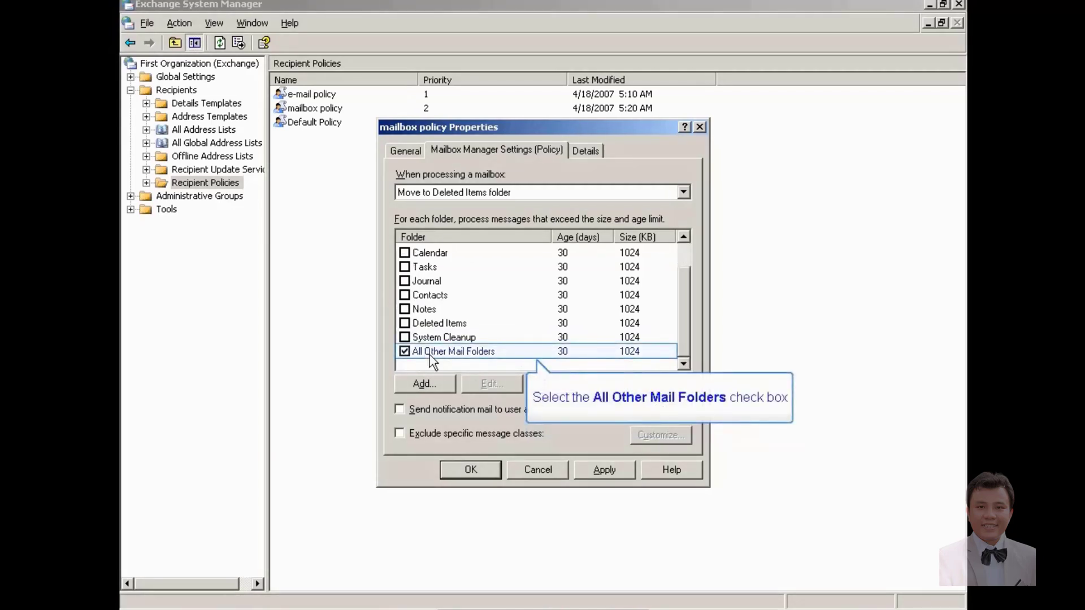
click(405, 351)
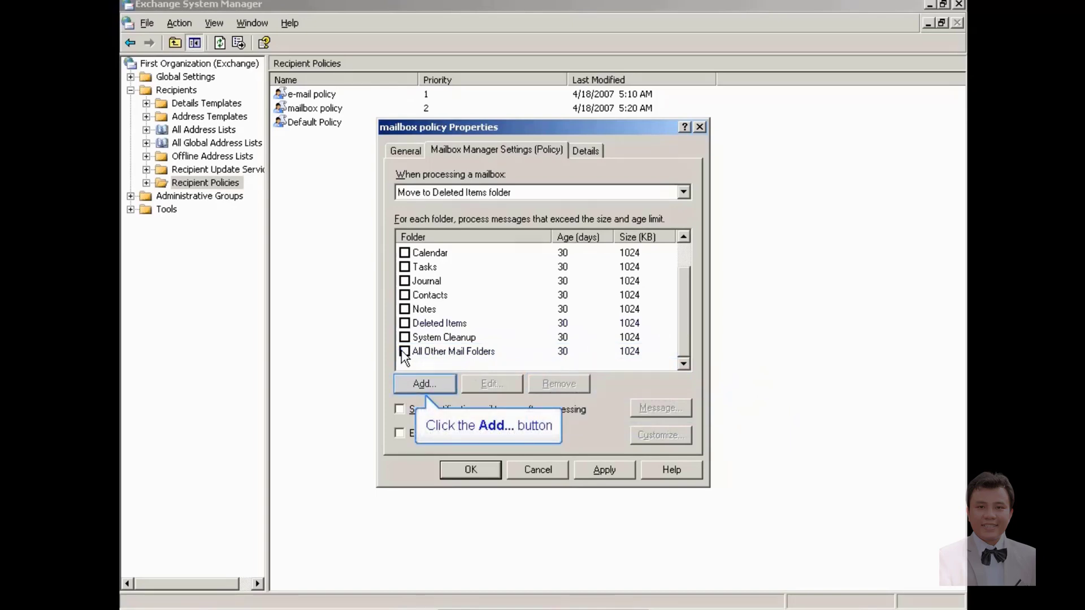
click(439, 386)
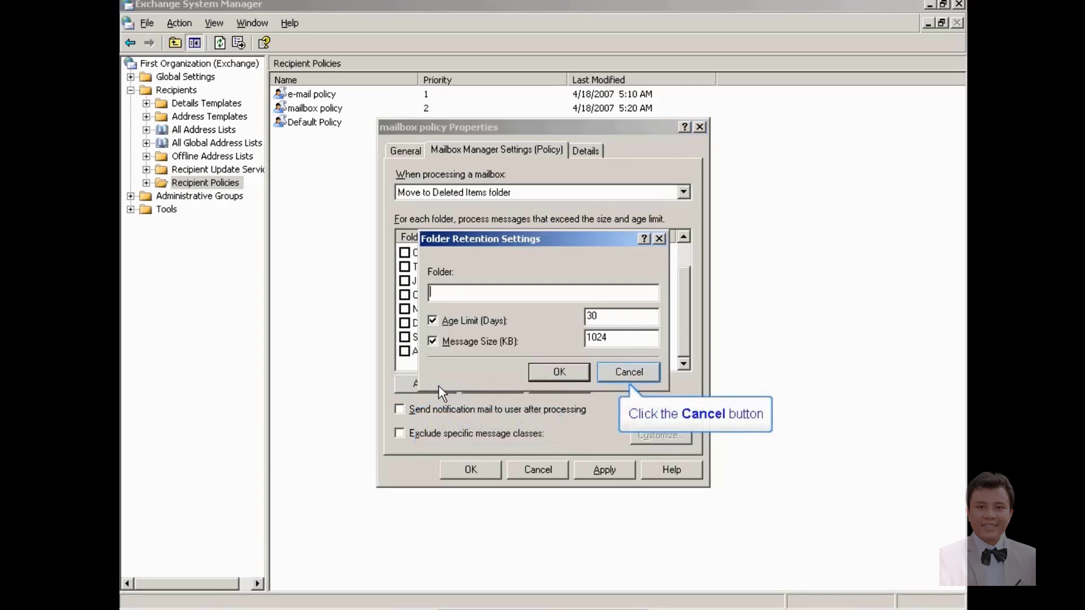
click(631, 373)
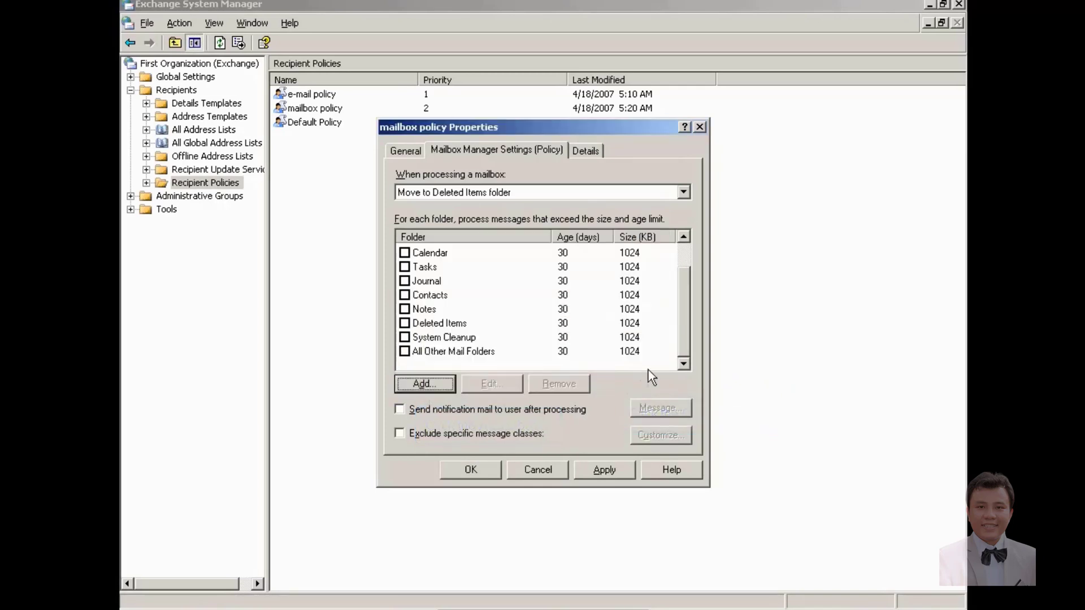
Step: Change the Inbox retention age limit to 1 day
scroll(686, 304, up, 1)
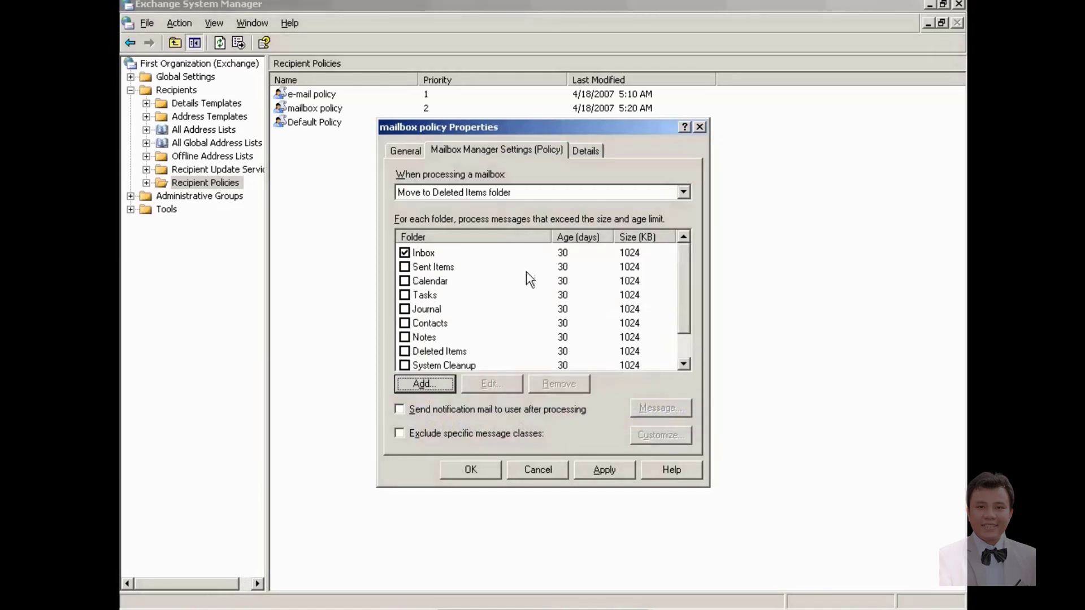
click(424, 257)
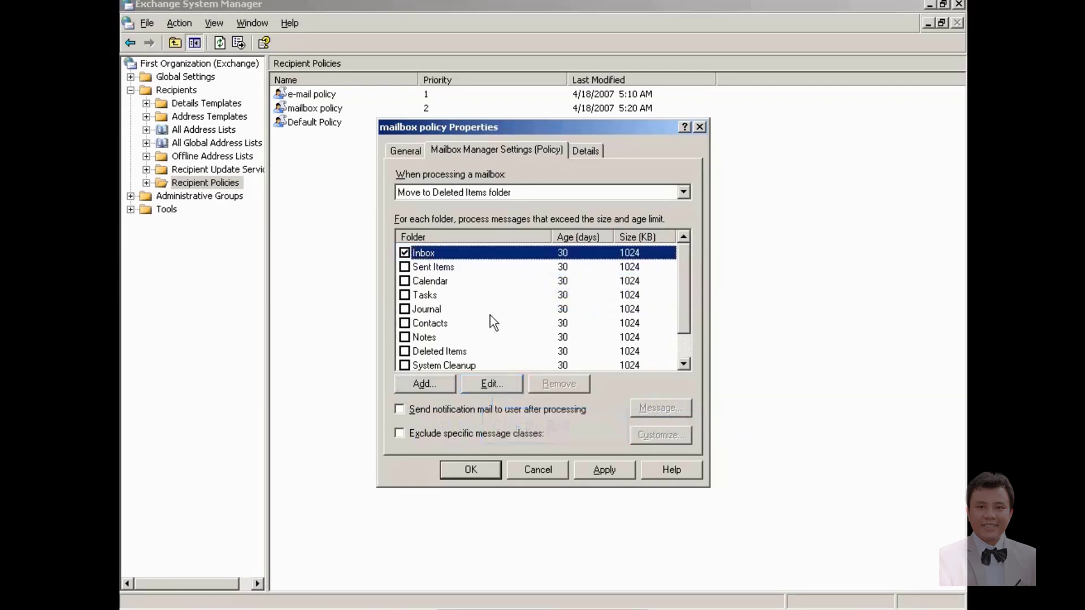
click(495, 383)
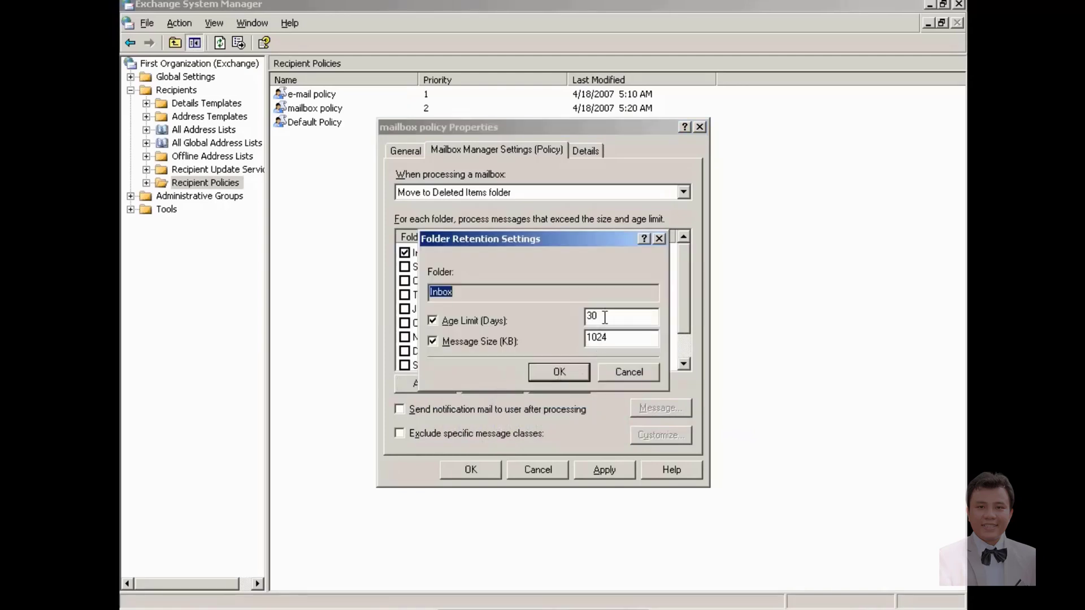
drag(605, 318, 578, 316)
text(1)
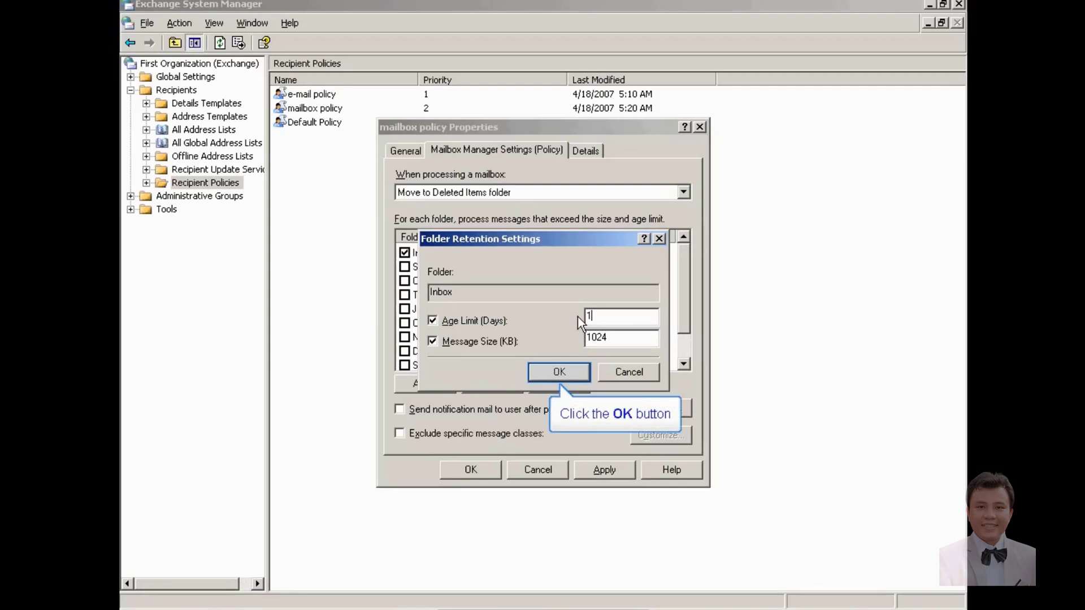
click(569, 368)
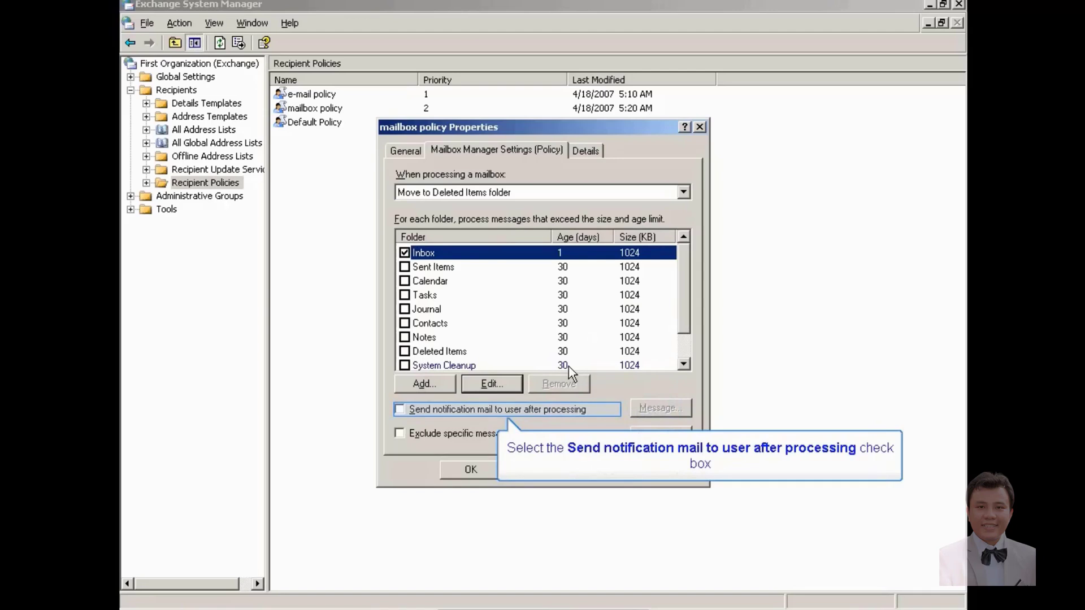
Step: Enable notification mail and include the count of processed messages in the notification
click(399, 410)
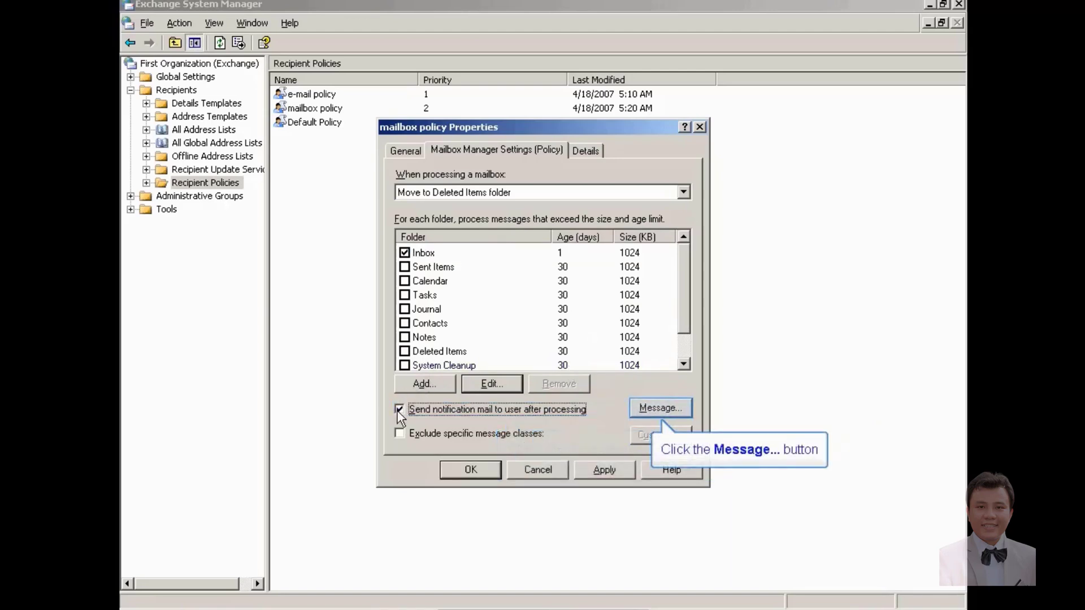
click(645, 410)
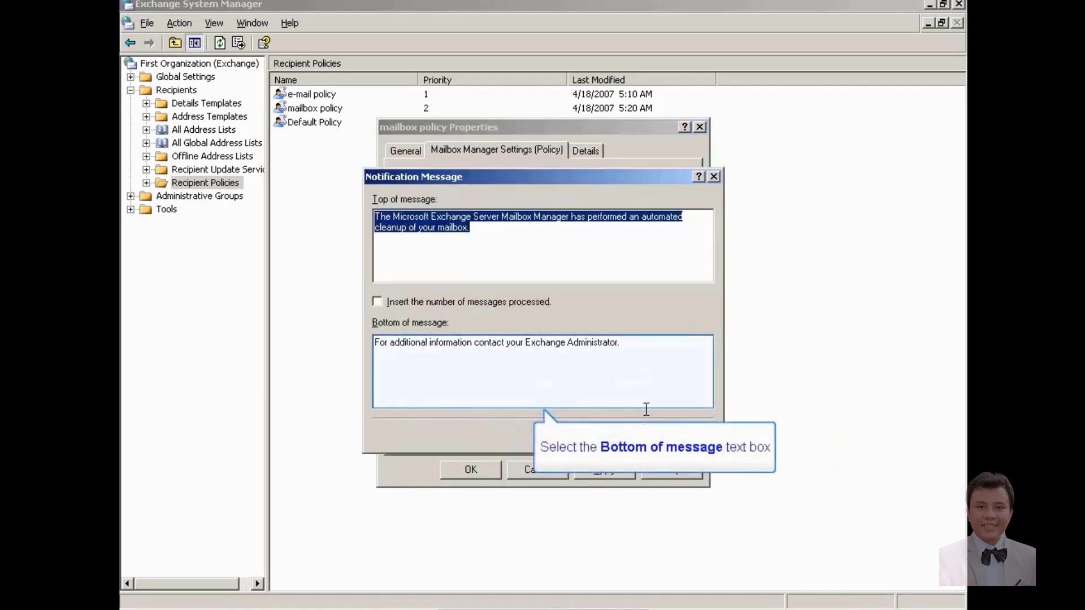
click(635, 344)
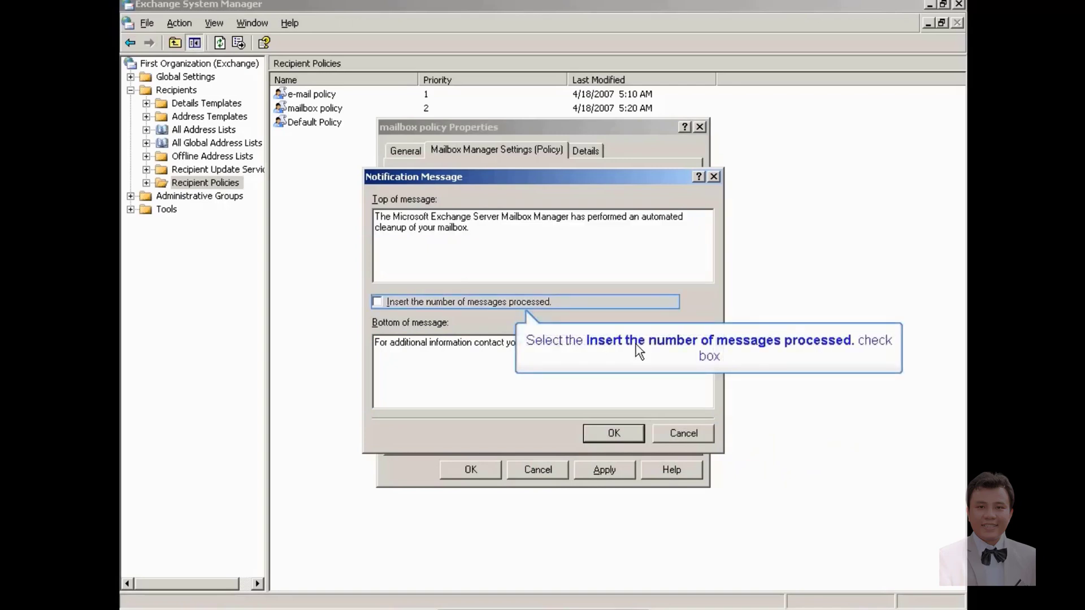
click(377, 303)
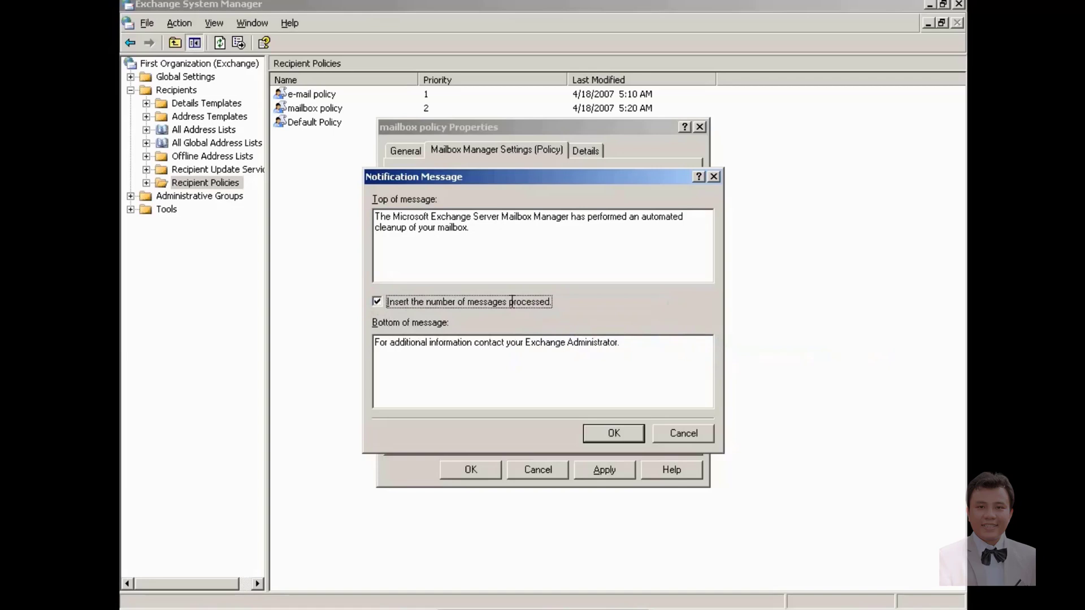
Step: Replace the closing text with 'email nay cua ban da wa kich thuoc quy dinh ,nen se bi chuyen den folder delete'
drag(648, 345, 299, 318)
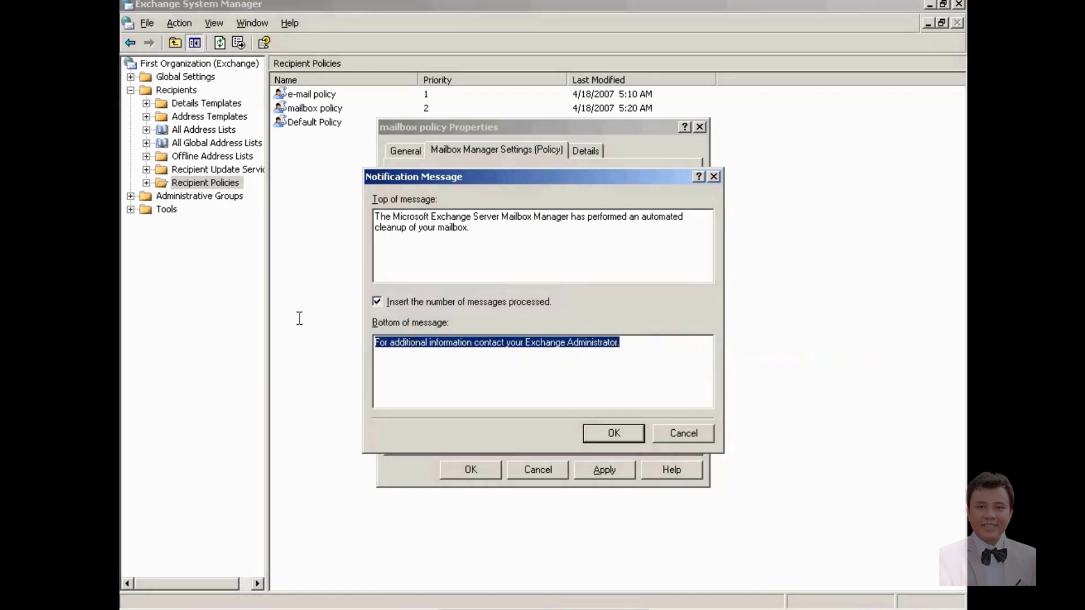
text(email nay cua ba)
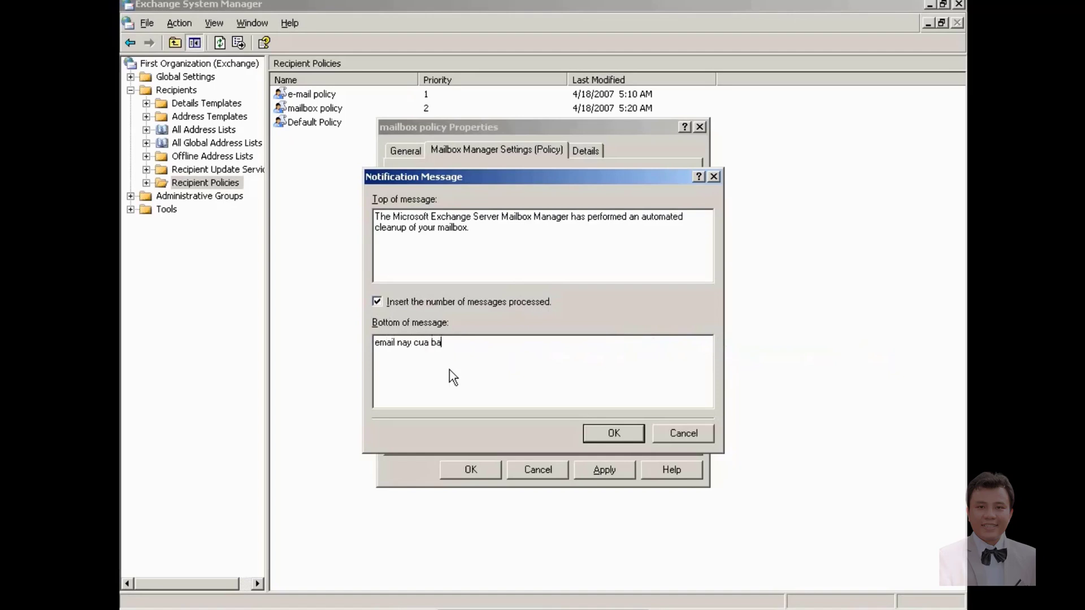
text(n da wa kich thuoc)
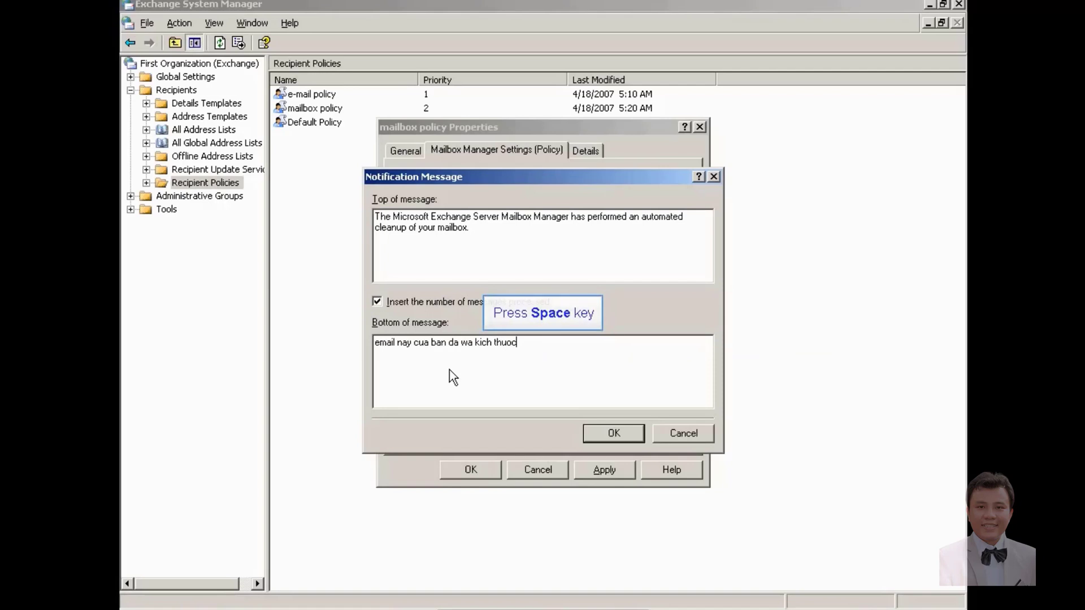
text( qu)
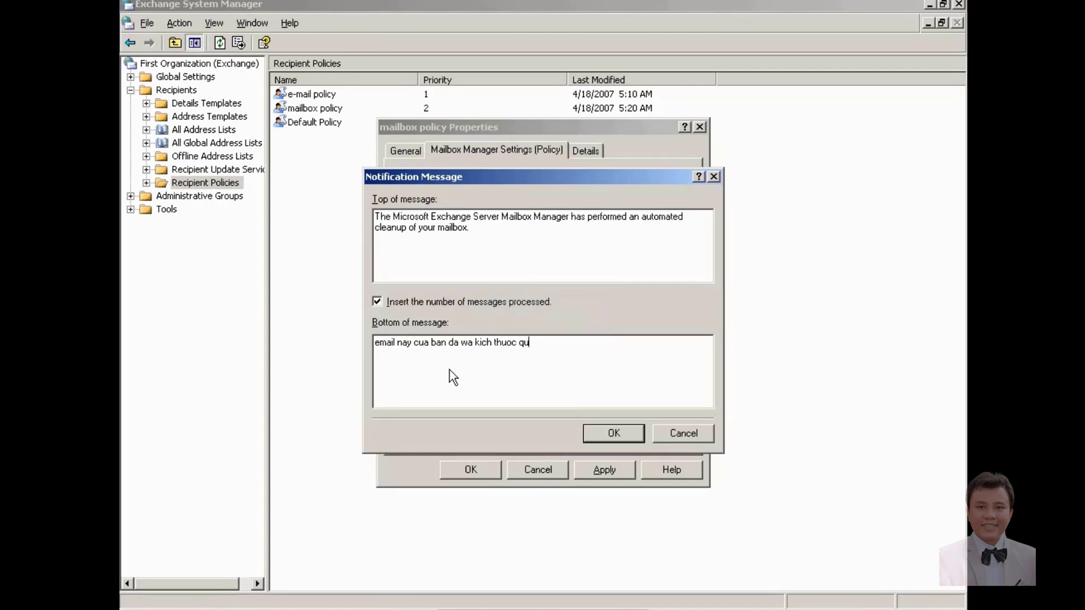
text(y dinh ,nen se bi chuyen den folde)
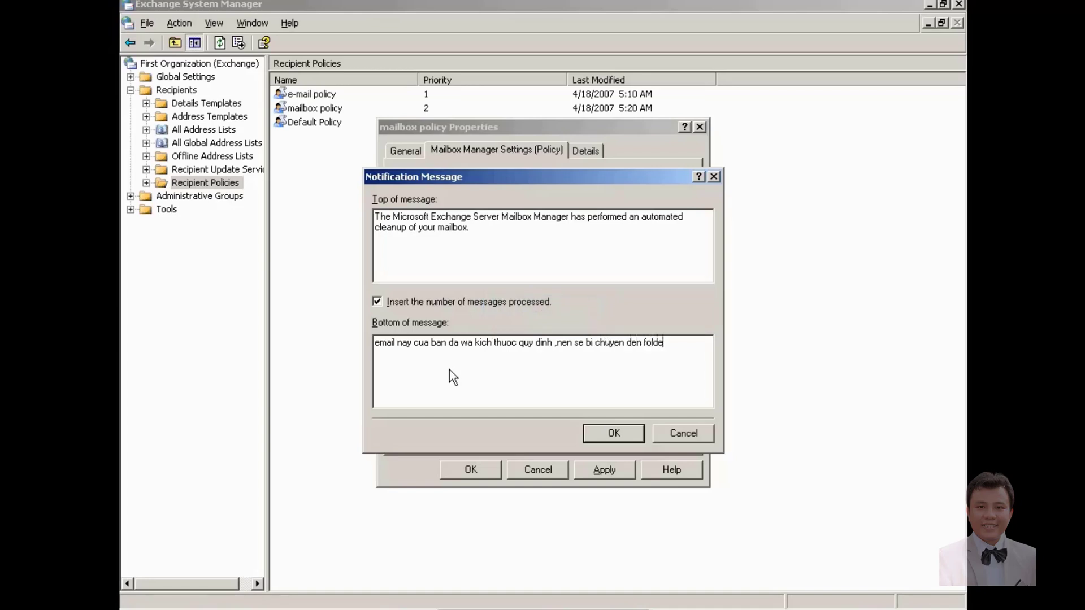
text(r delete)
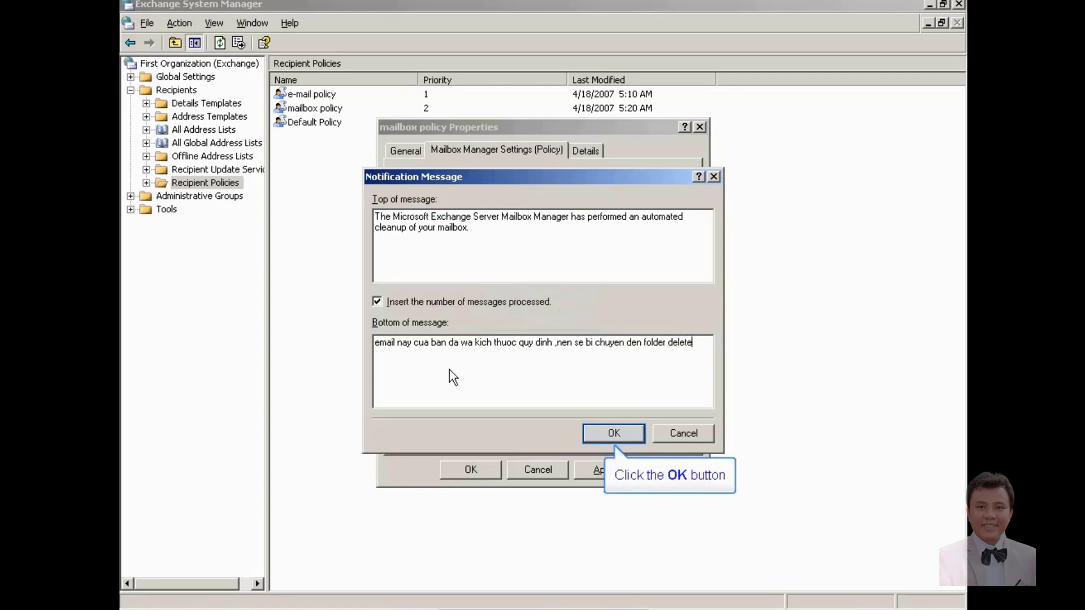
click(624, 434)
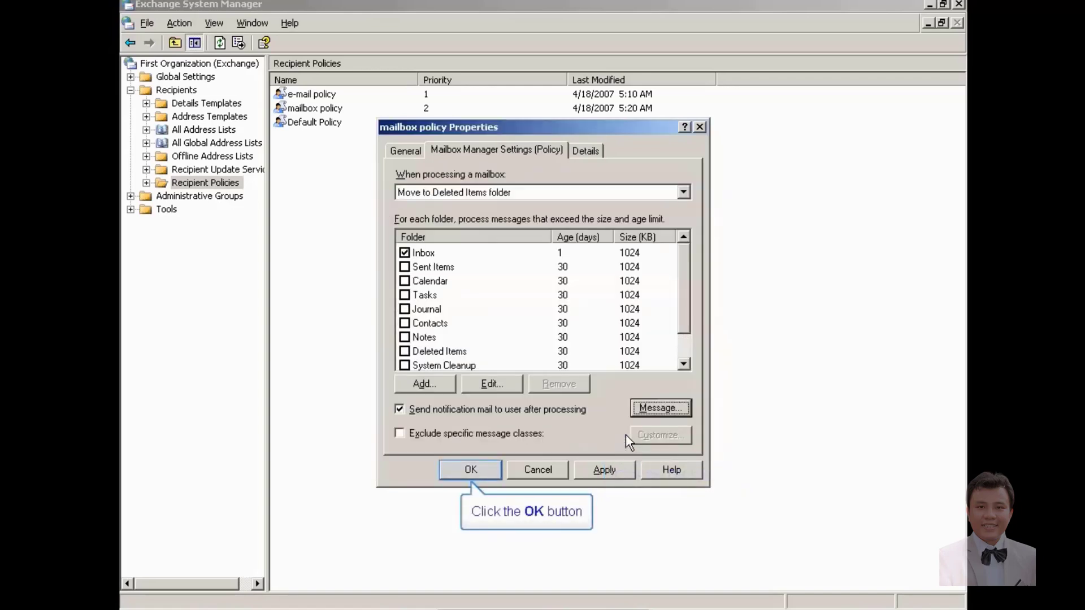
Step: Save the mailbox policy and run Update Now on the DOM9 Recipient Update Service
click(493, 466)
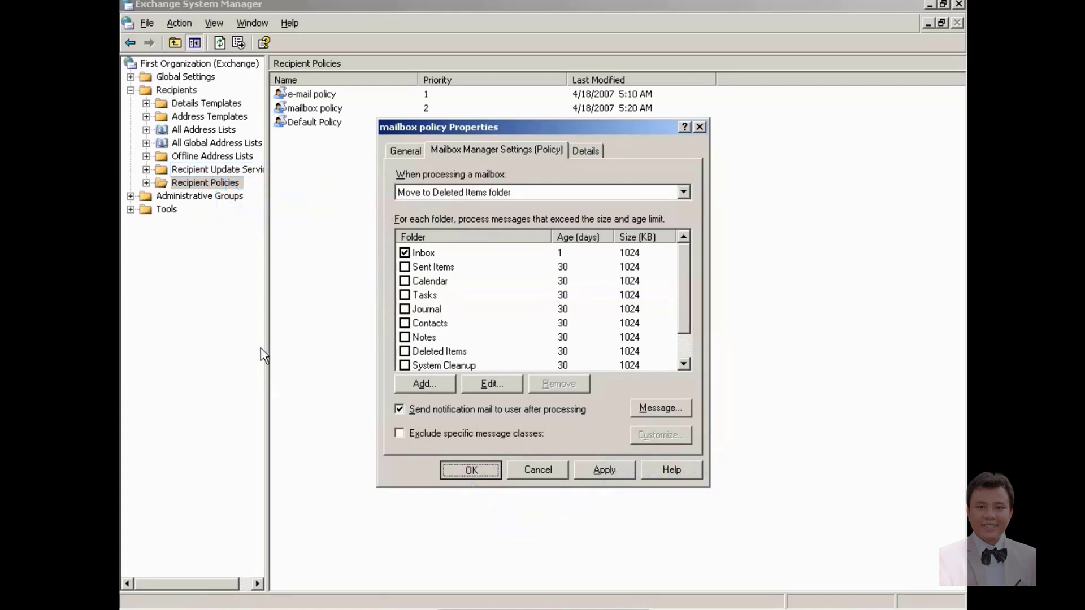
click(224, 170)
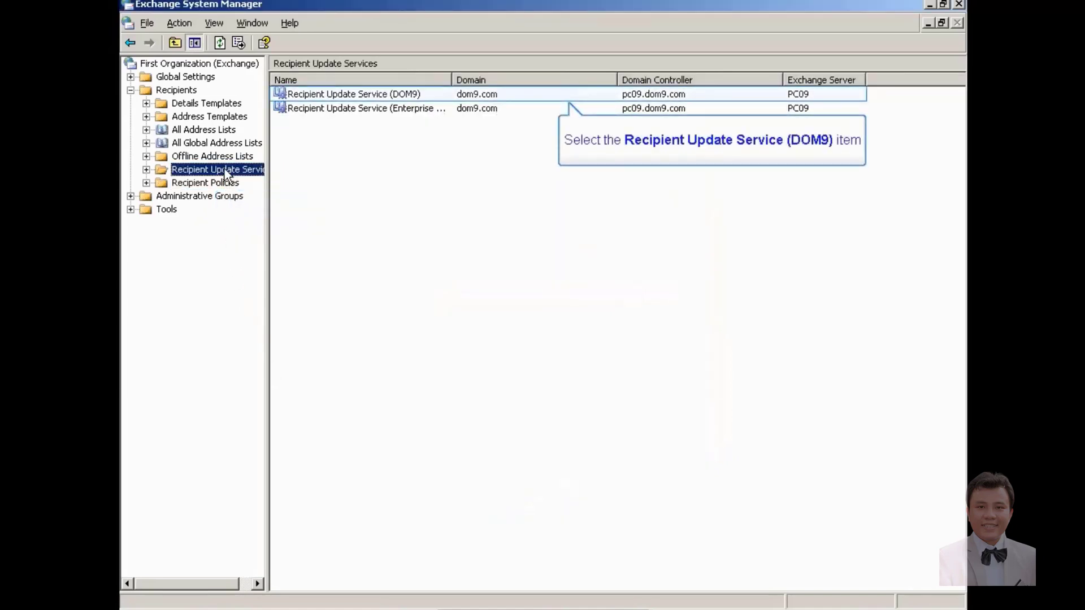
click(356, 93)
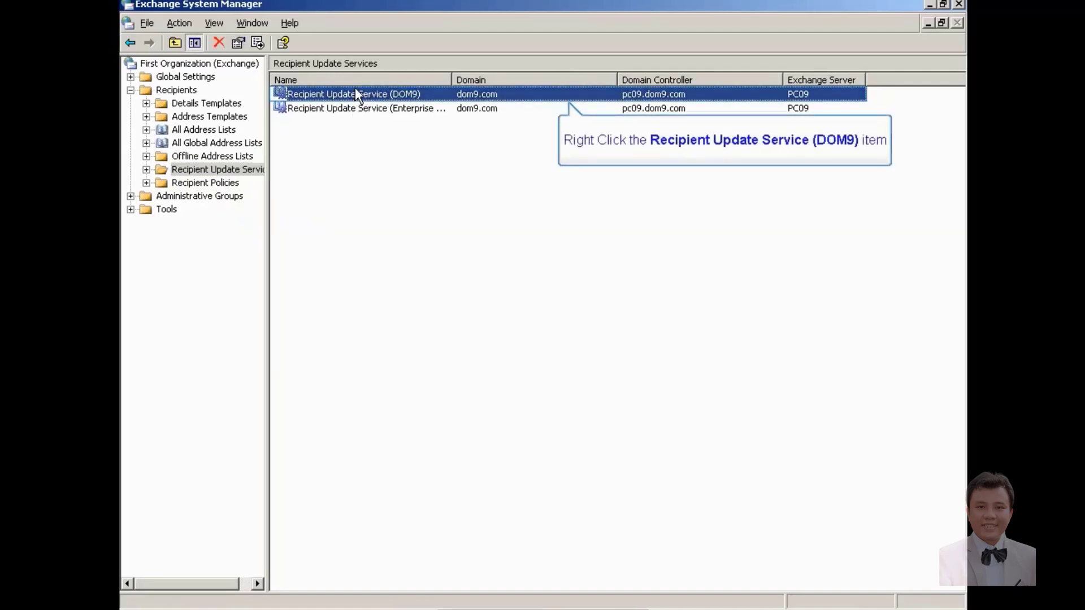
right_click(356, 92)
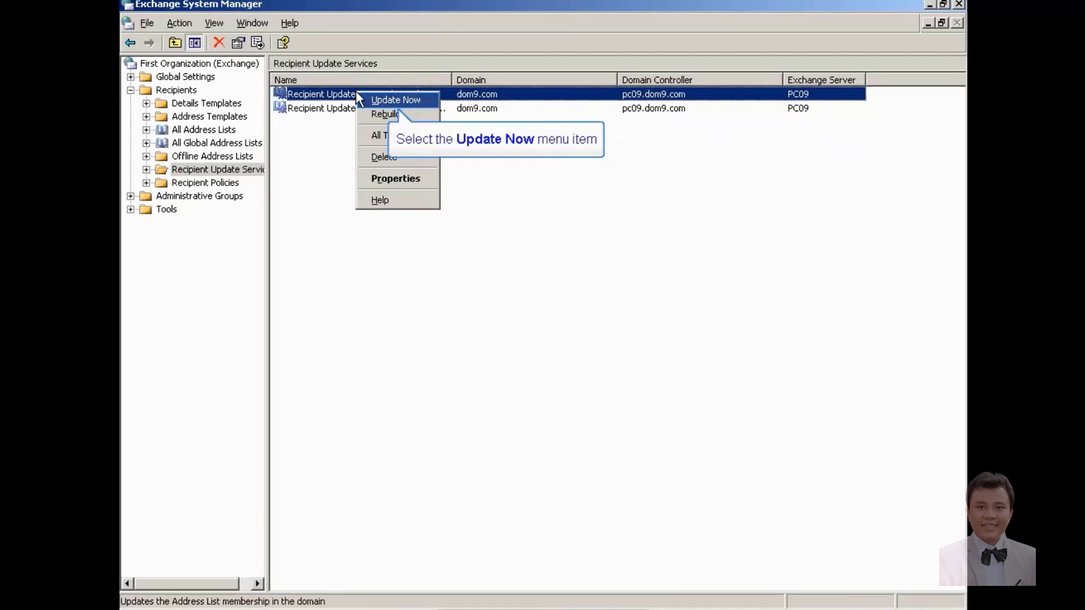
click(377, 102)
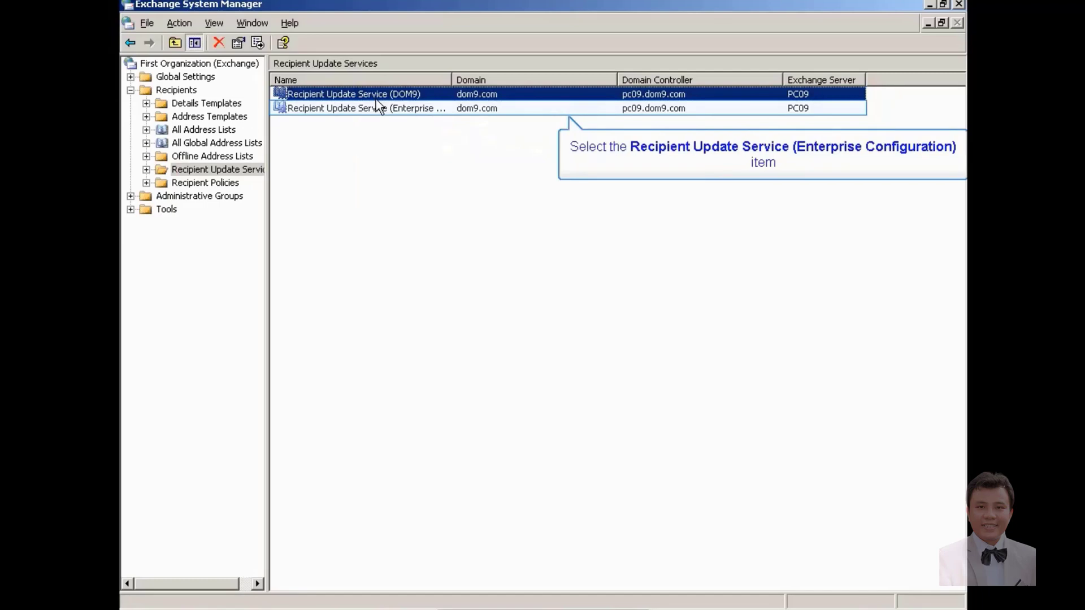
Step: Run Update Now on the Enterprise Configuration Recipient Update Service
click(373, 109)
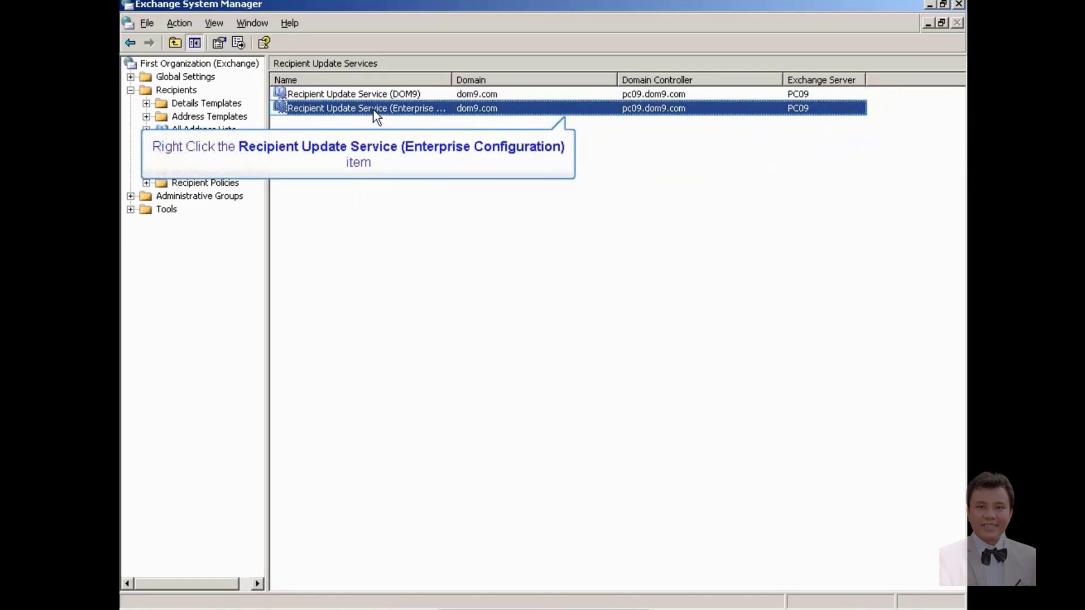
right_click(375, 117)
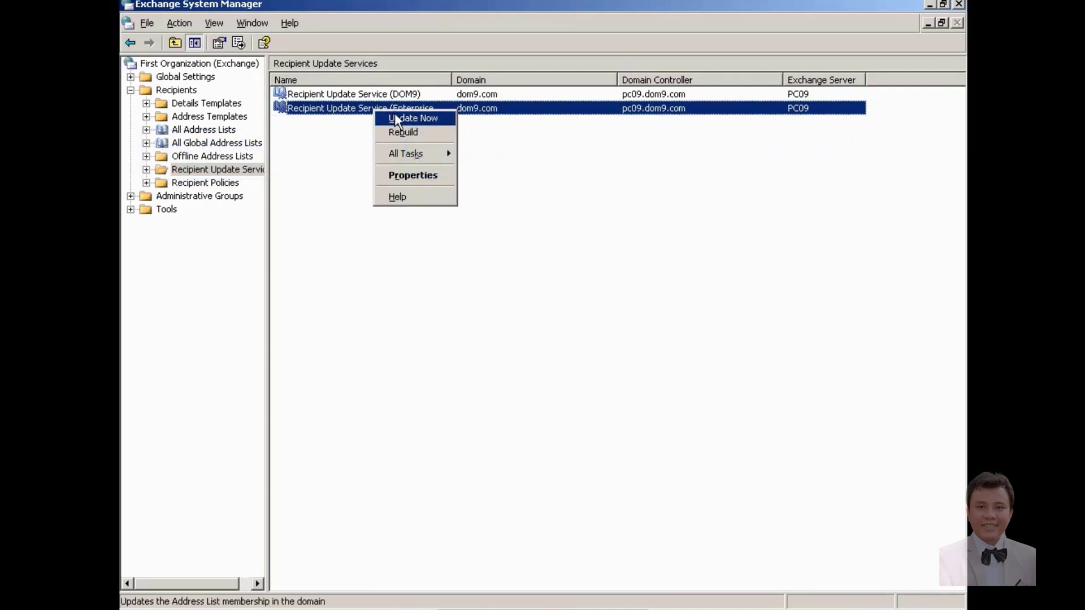
click(396, 117)
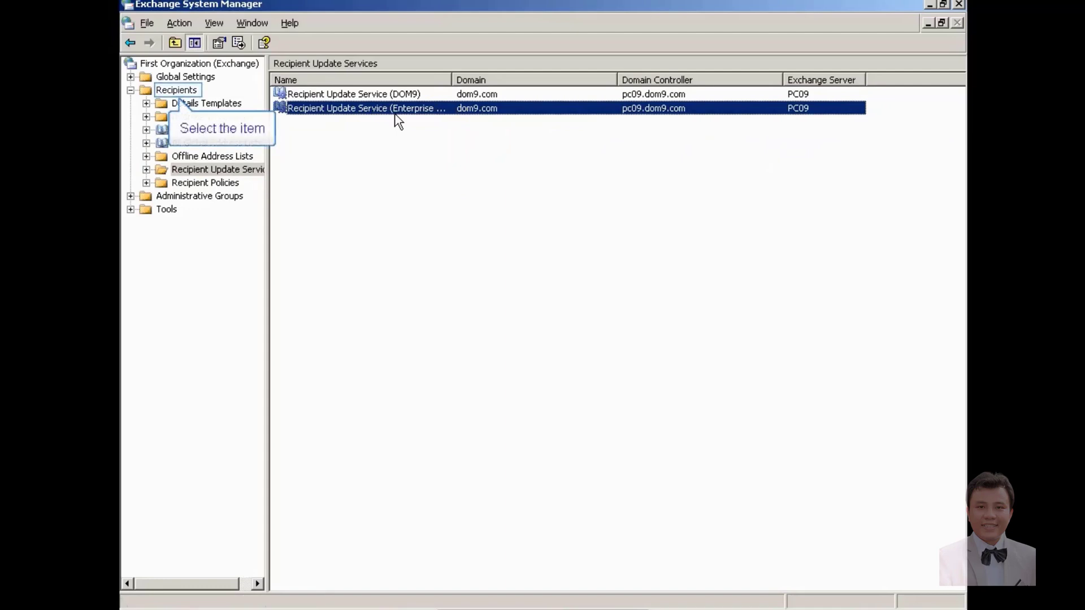
Step: Start the Mailbox Management Process on server PC09 under First Administrative Group, then minimize the console
click(129, 92)
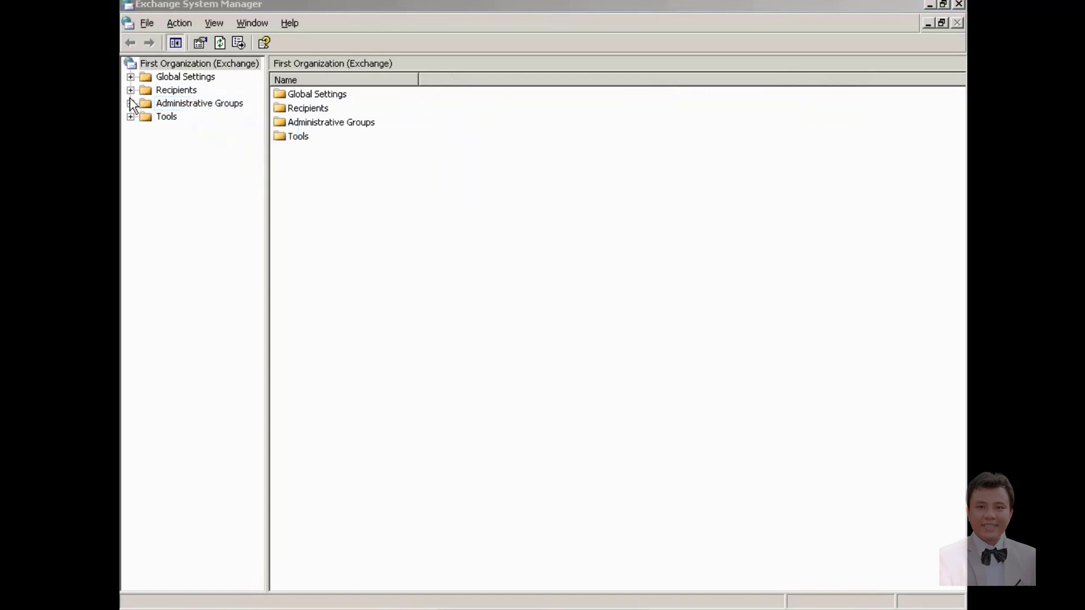
click(130, 103)
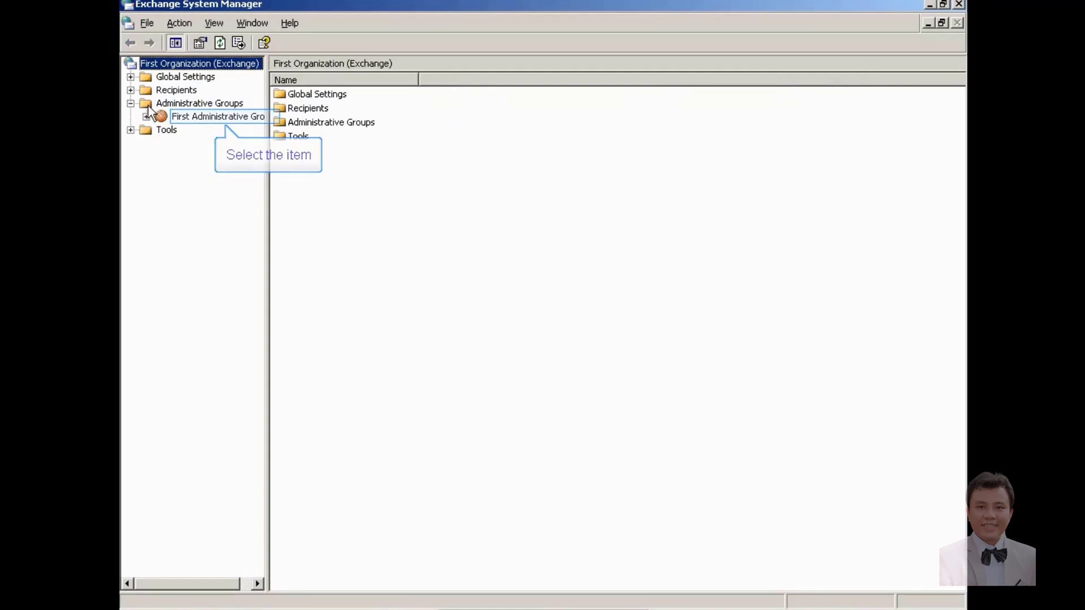
click(146, 116)
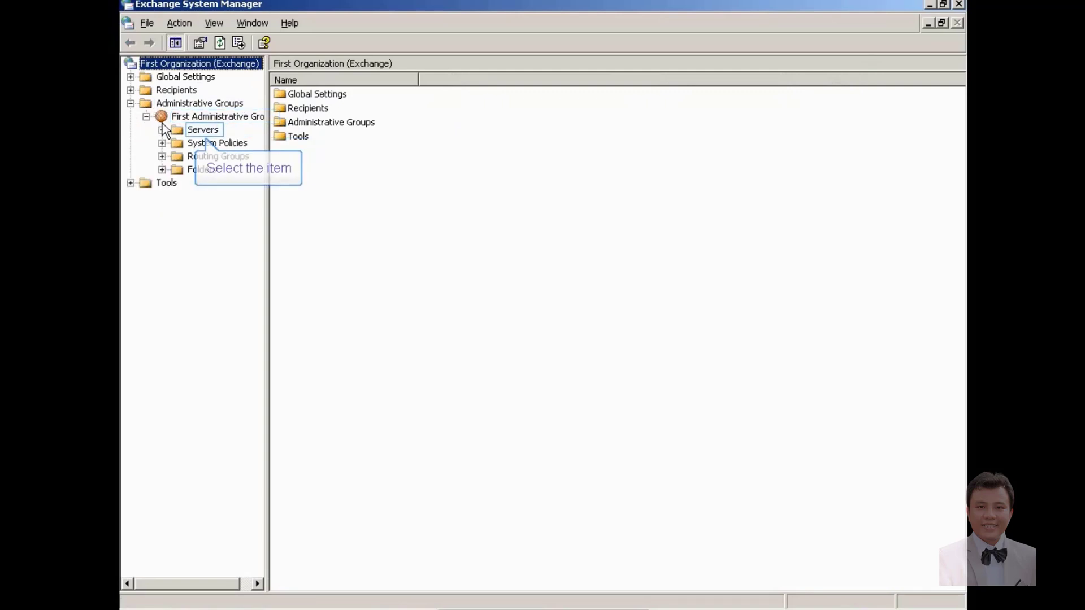
click(162, 130)
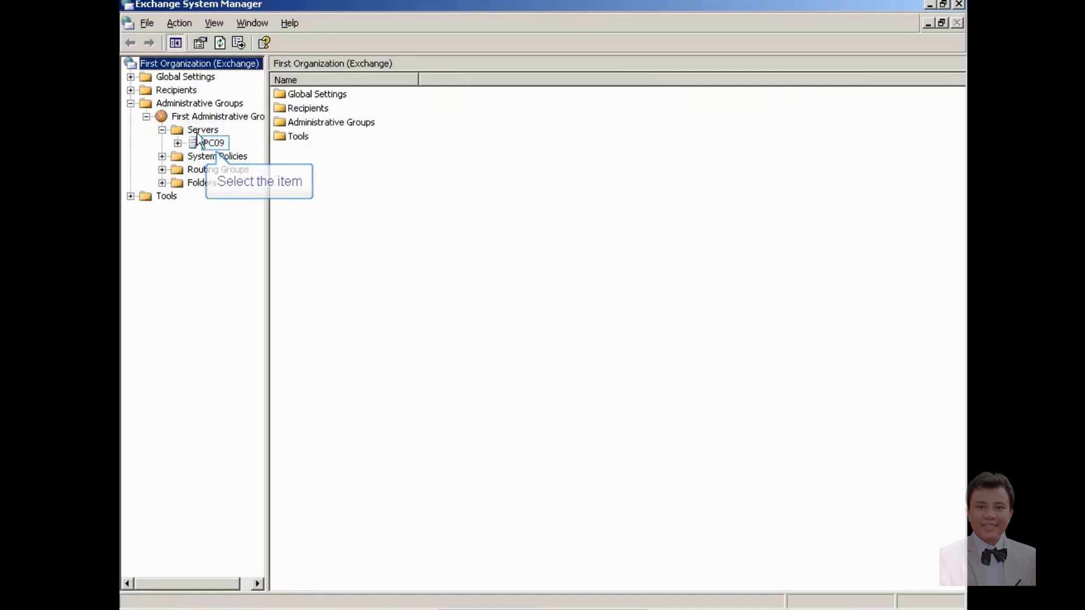
click(212, 145)
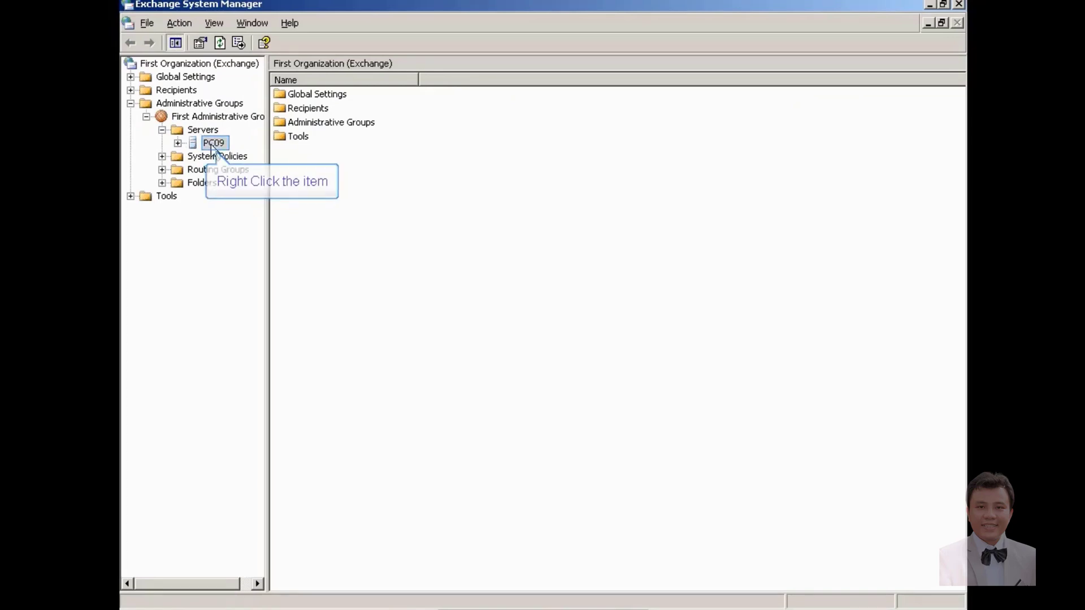
right_click(213, 144)
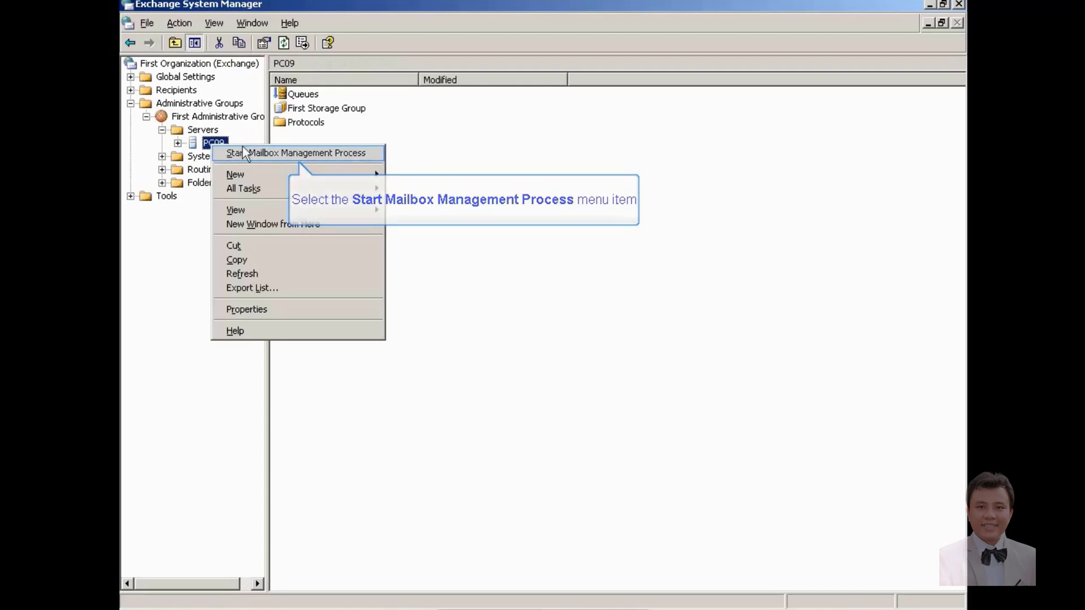
click(255, 151)
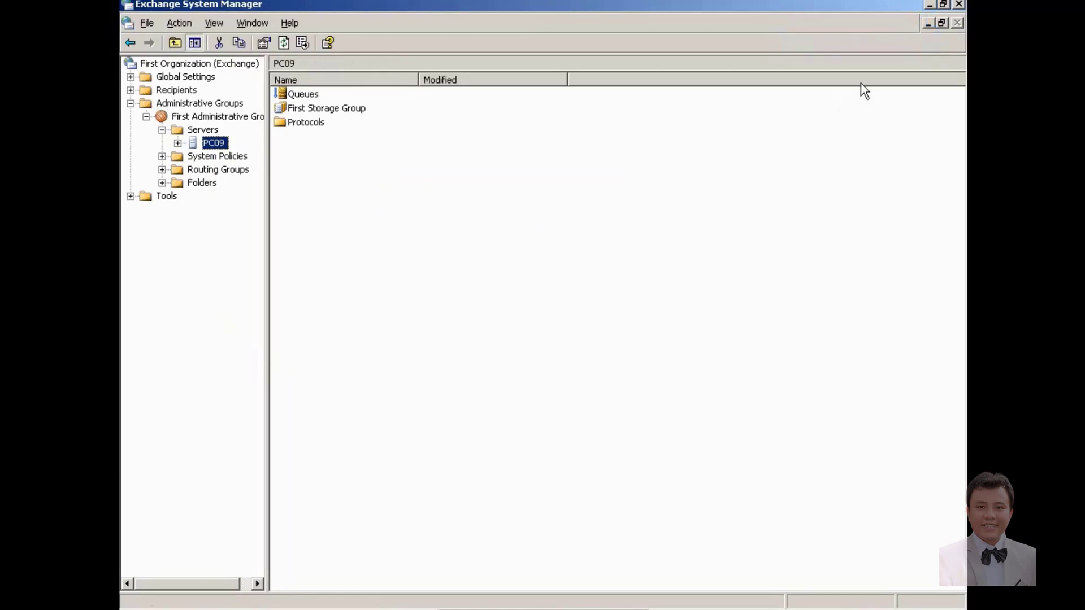
click(927, 23)
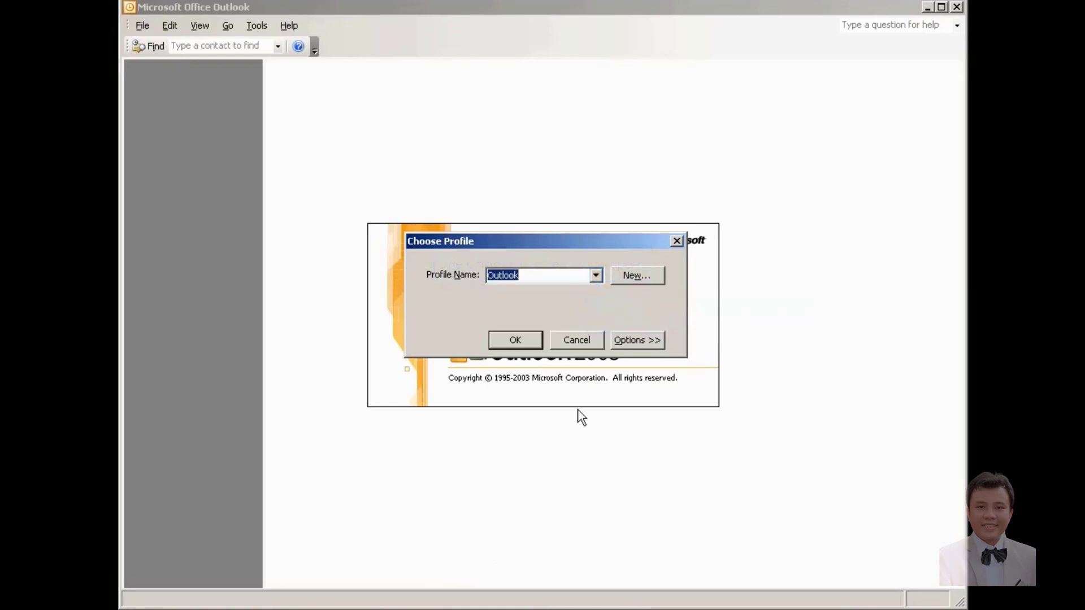
Step: Open Outlook with the u1 profile and log in with the account password
click(595, 278)
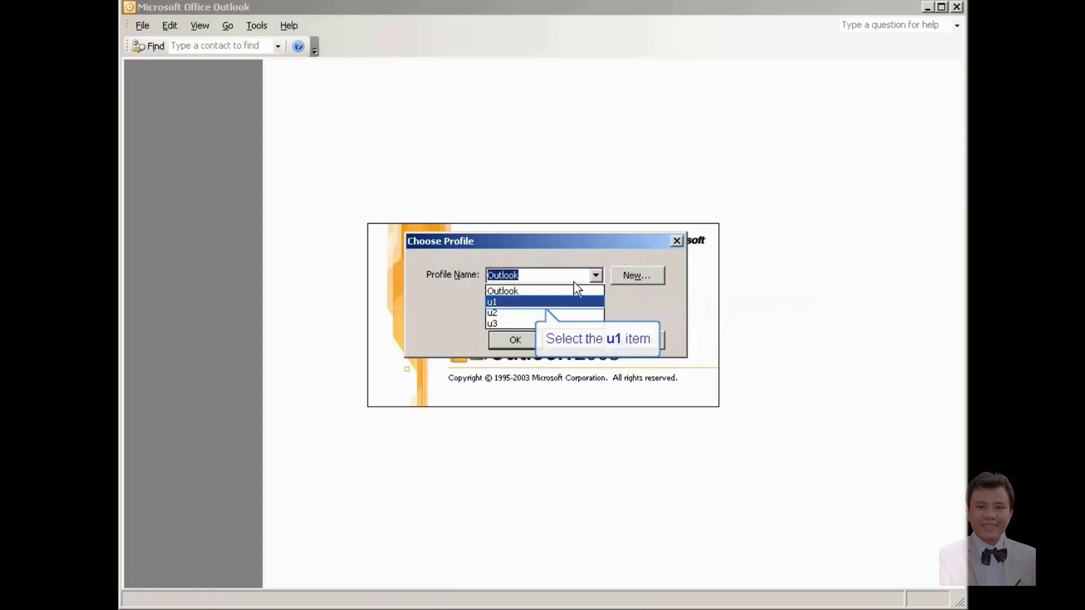
click(559, 299)
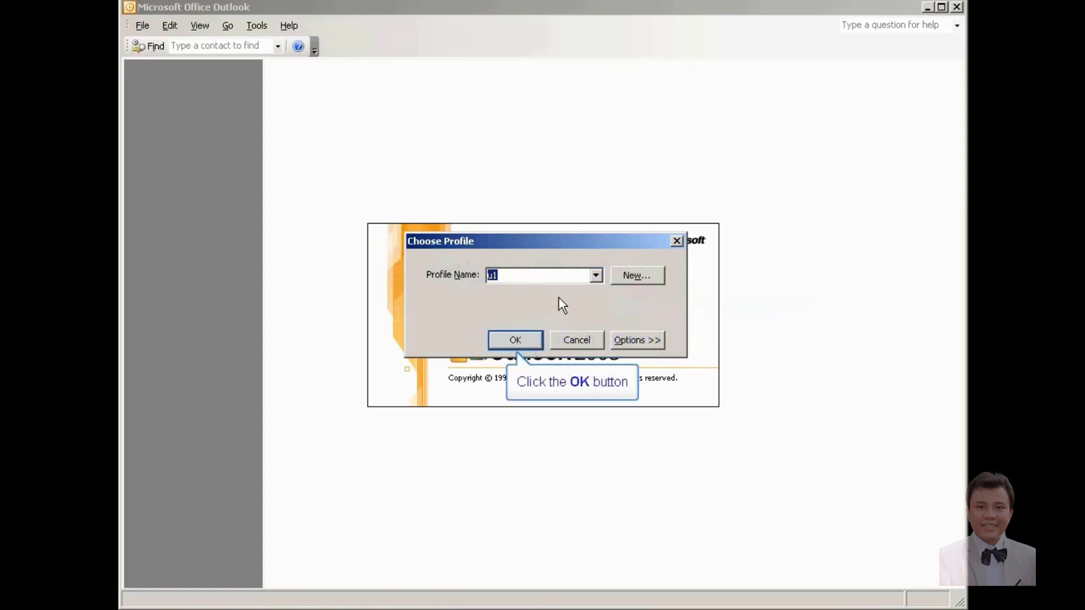
click(517, 339)
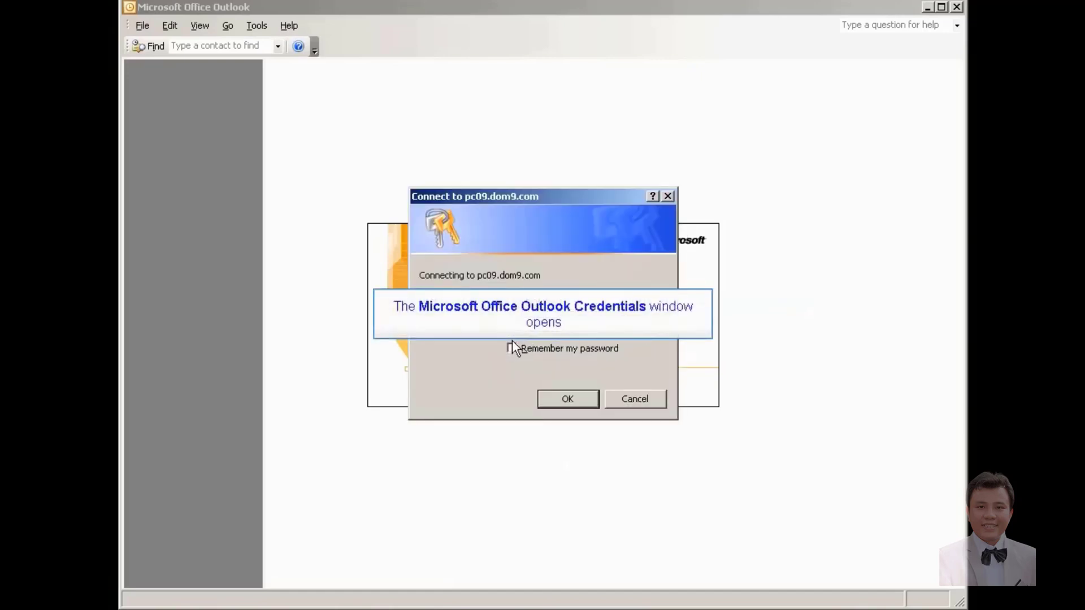
text(•••)
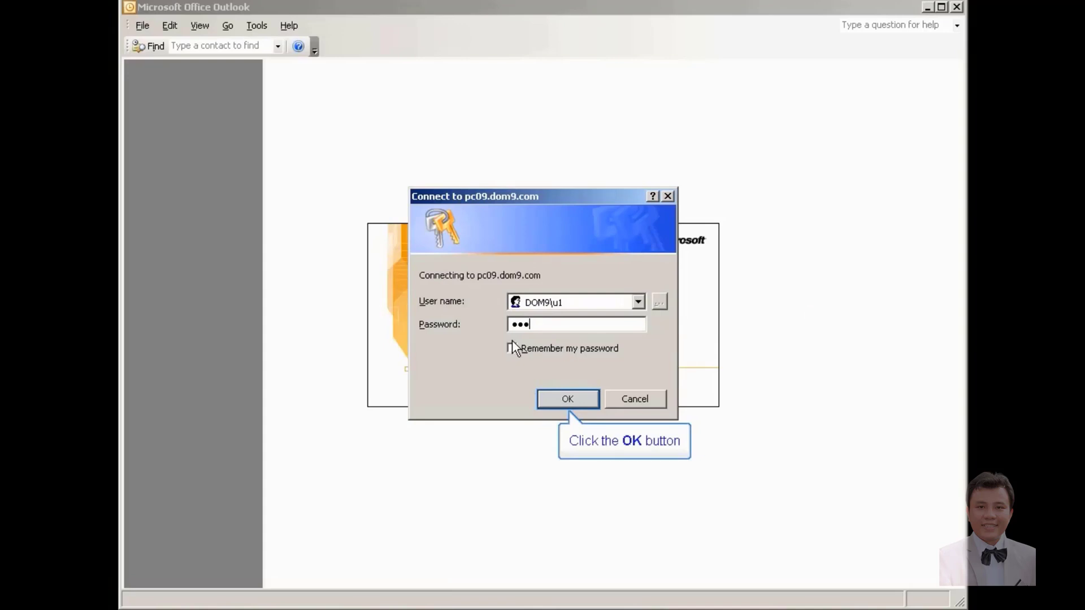
click(553, 399)
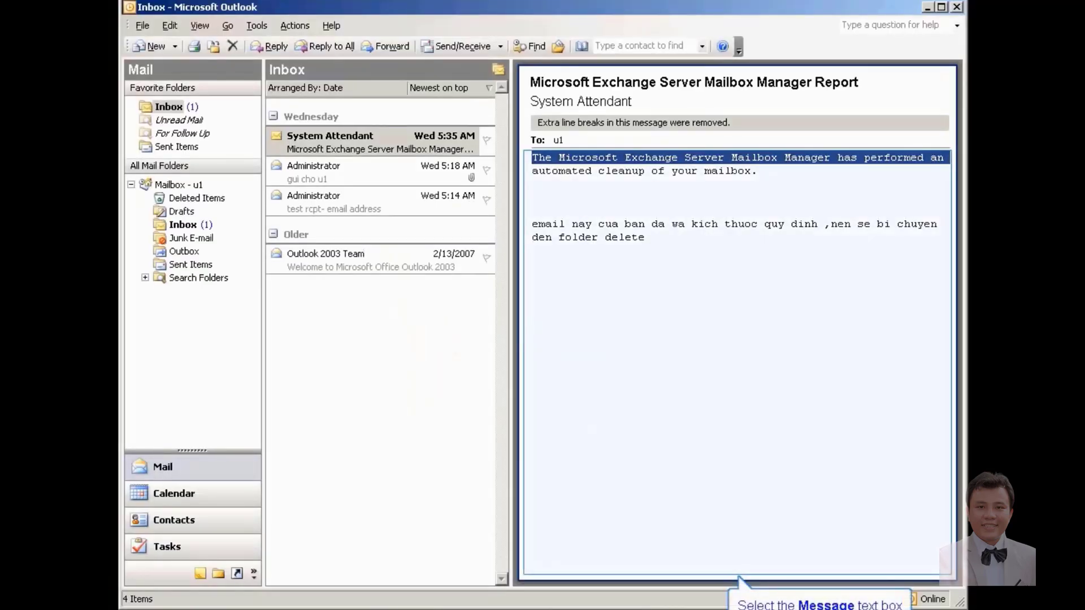
click(758, 171)
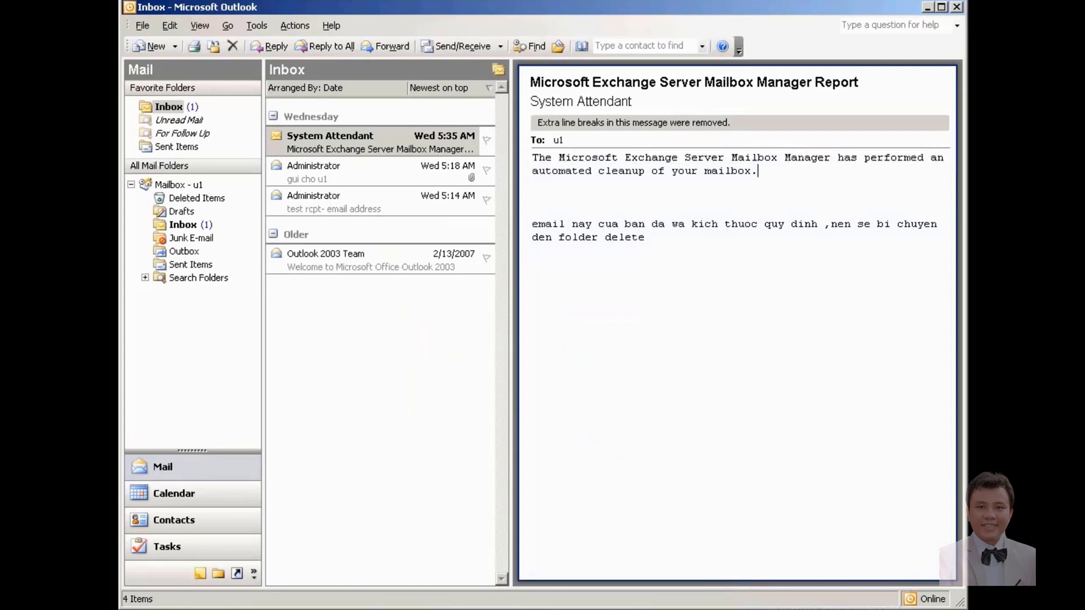
key(shift+Home)
key(shift+Down)
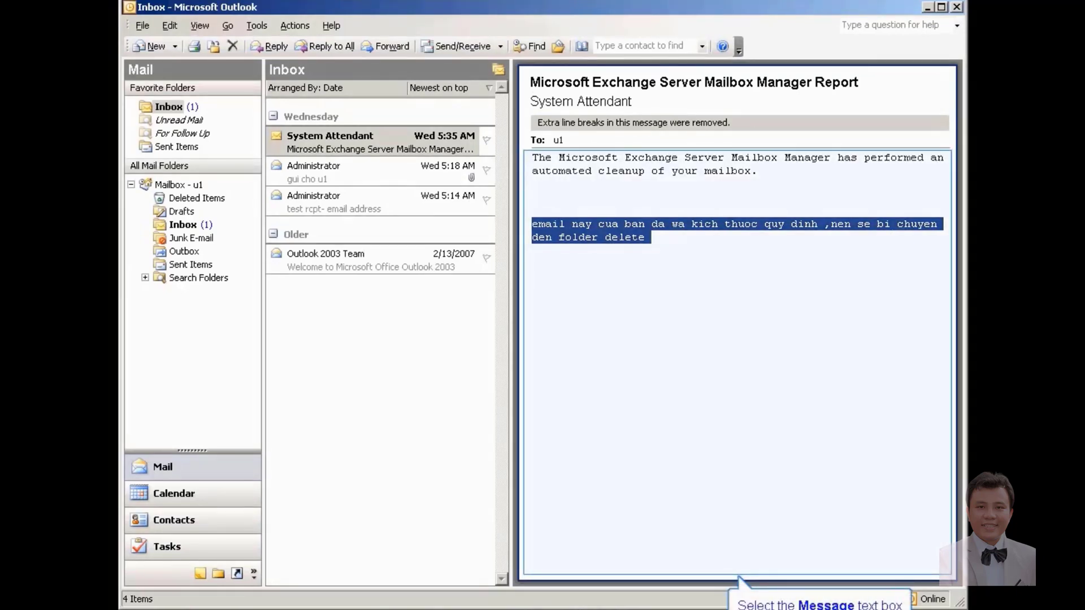
click(884, 266)
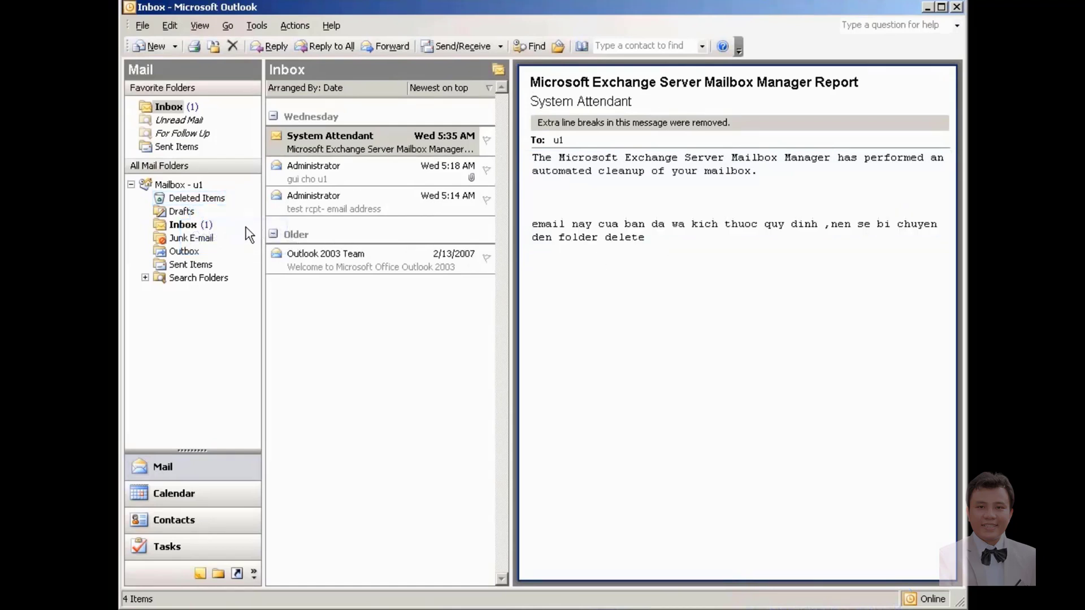
click(192, 201)
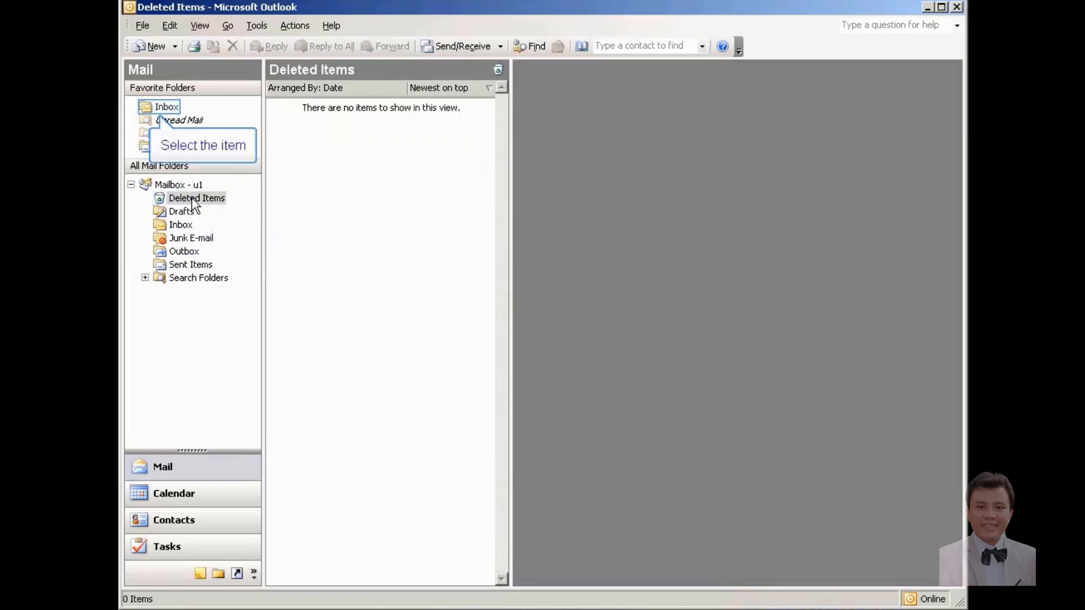
click(169, 112)
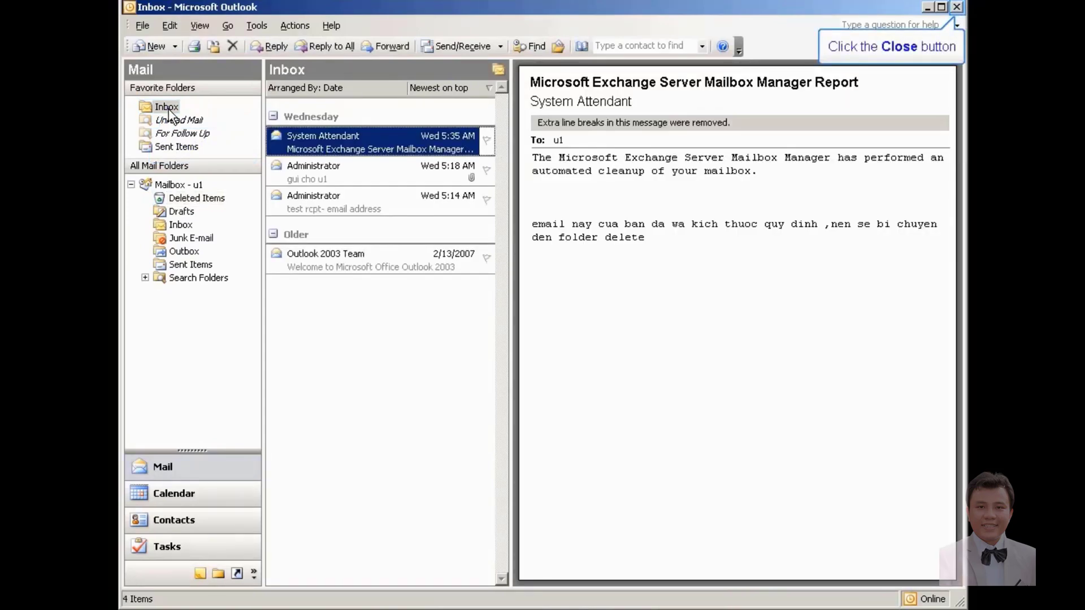